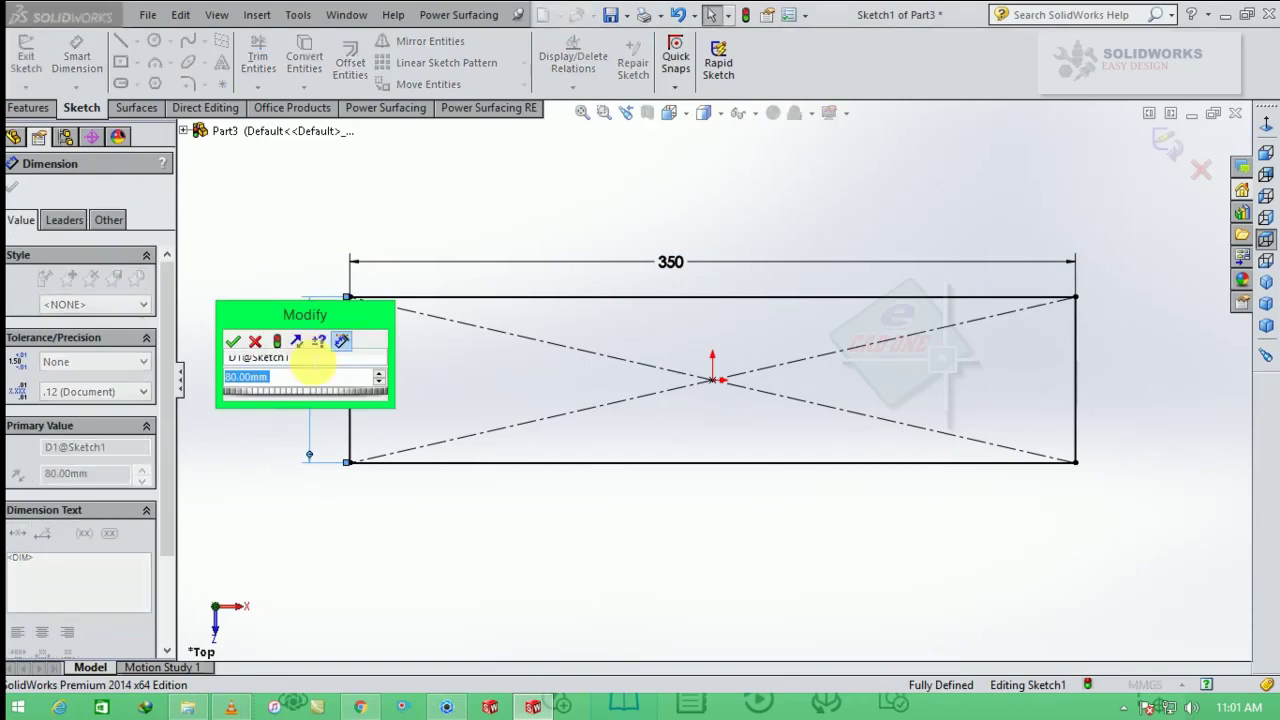
- Set the rectangle's height dimension to 90 mm
type("60")
key("Return")
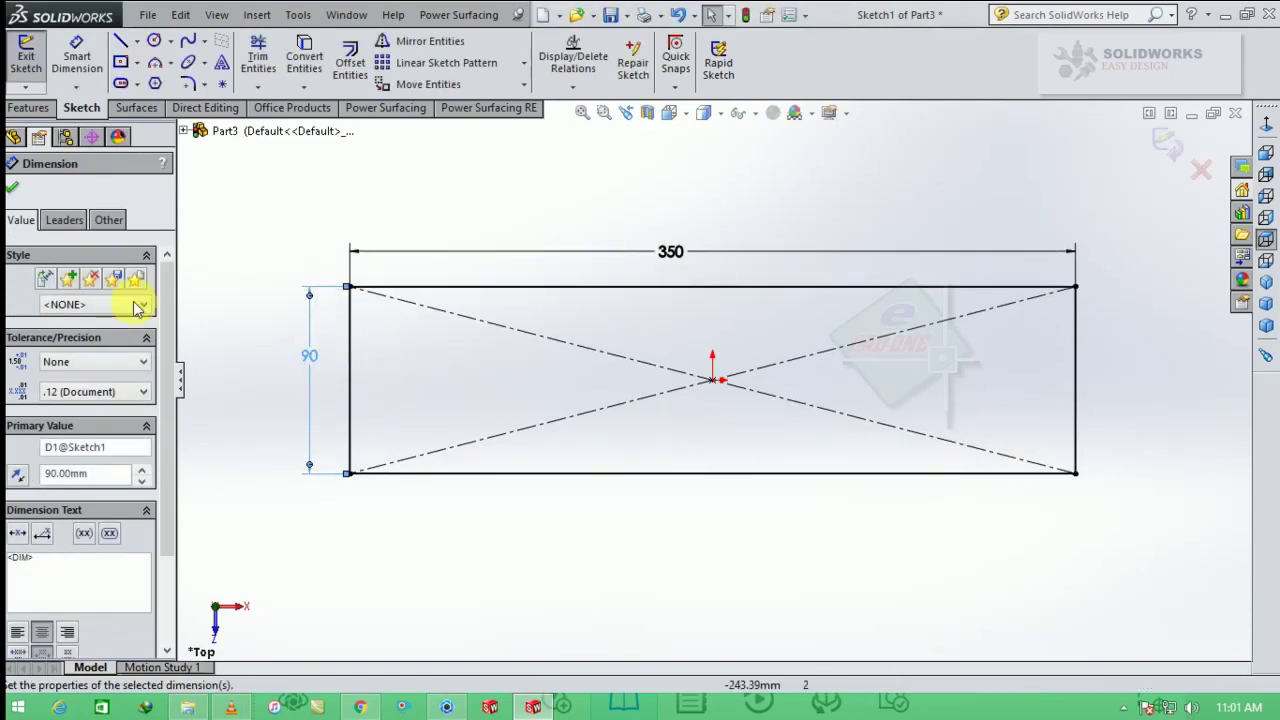
left_click(11, 189)
- Extrude the rectangle sketch as a blind boss with a depth of 3 mm
left_click(30, 108)
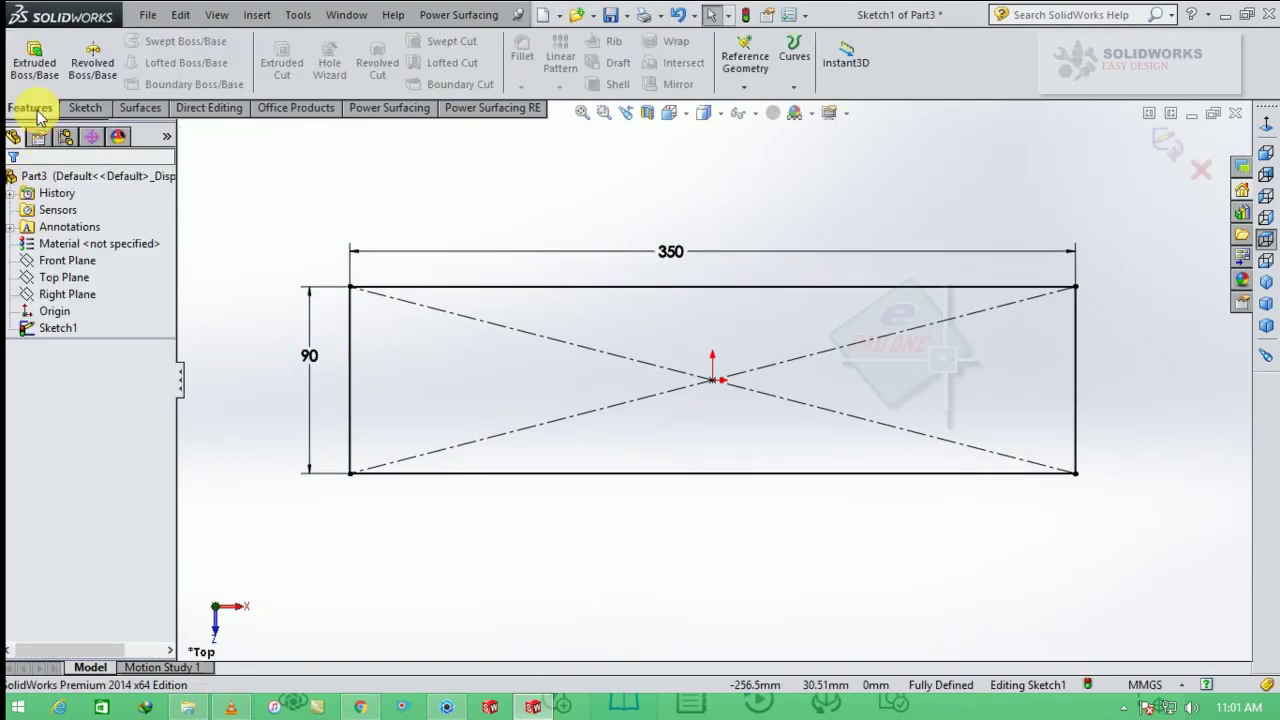
left_click(34, 60)
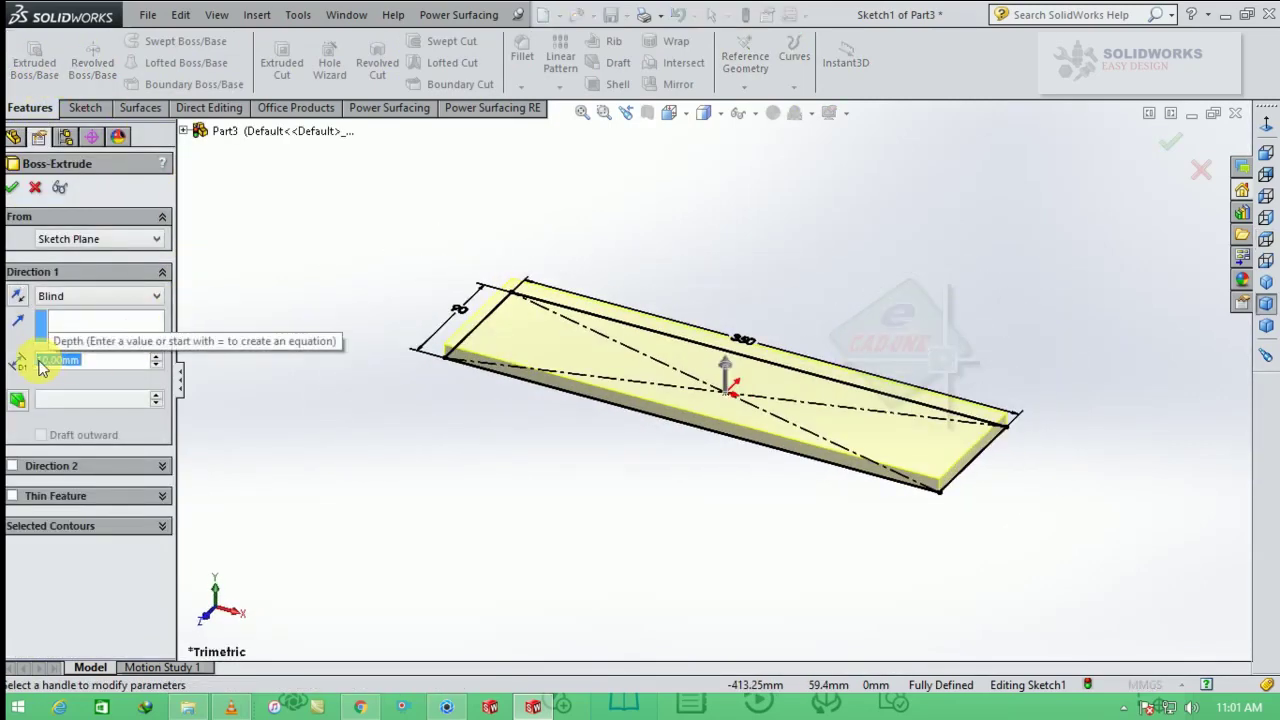
type("3")
key("Return")
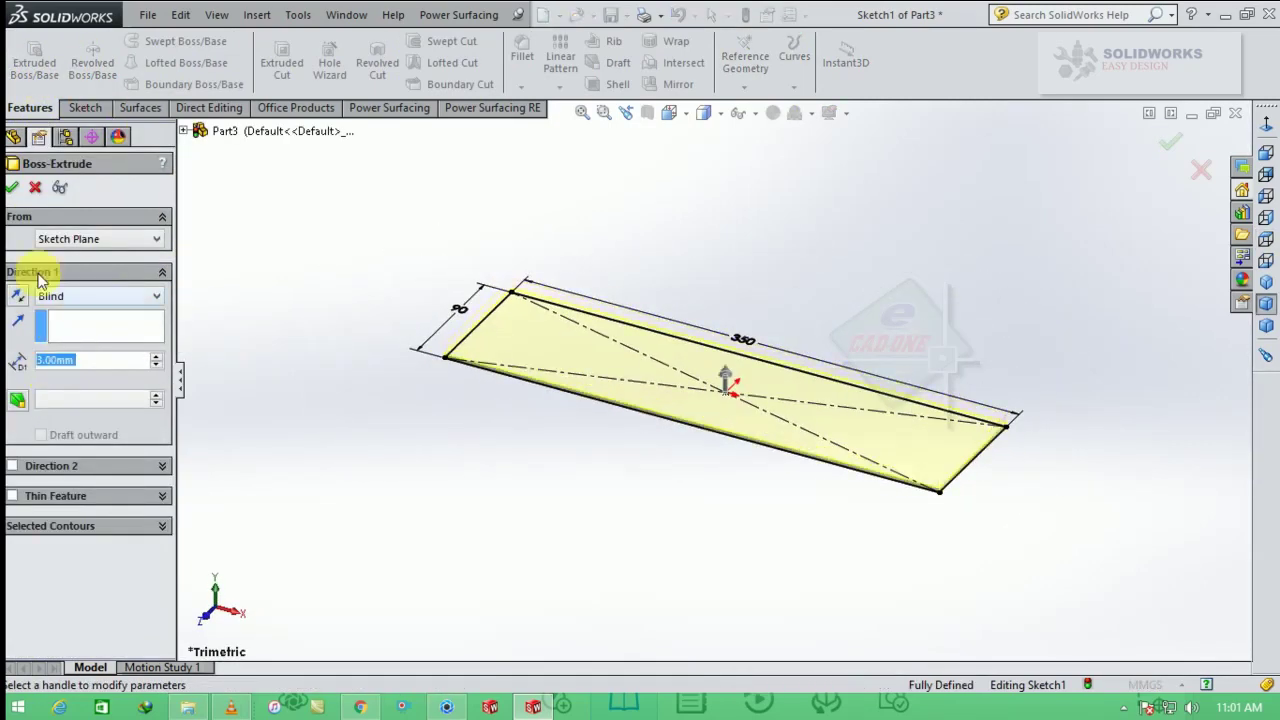
left_click(12, 190)
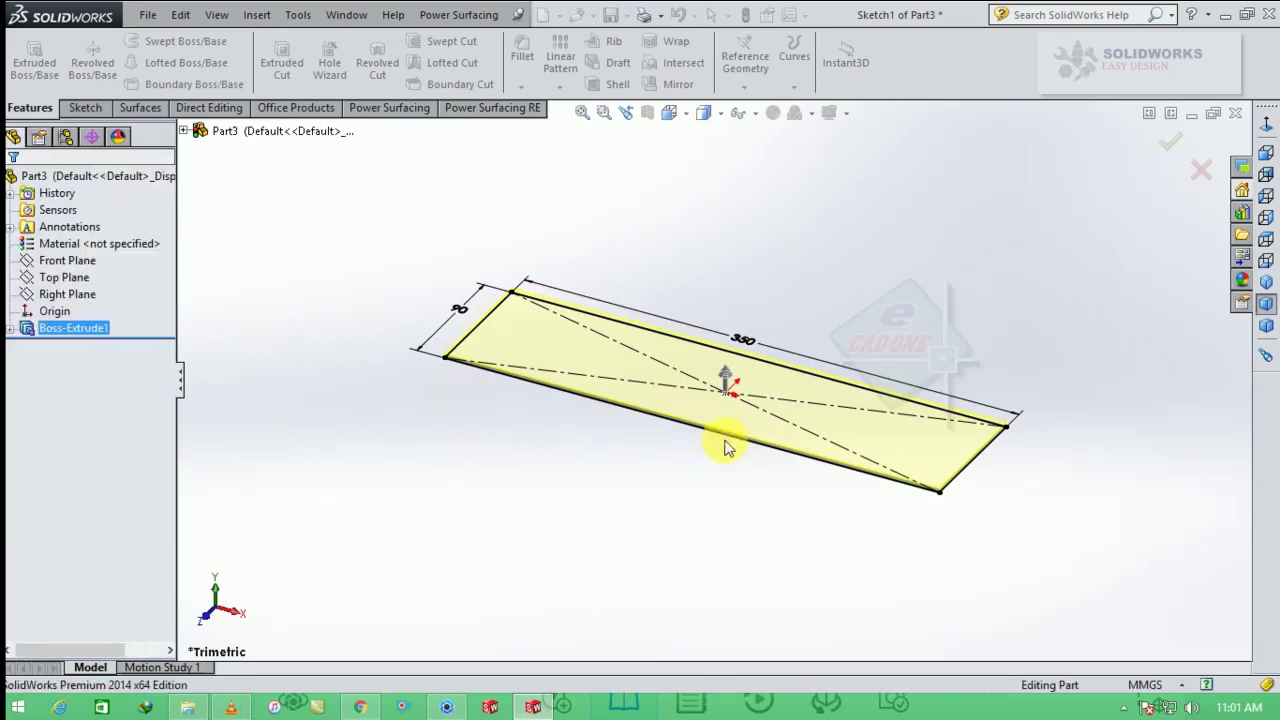
- Start a new sketch on the plate's large upper face and view it face-on
scroll(750, 425, "down", 2)
left_click(761, 324)
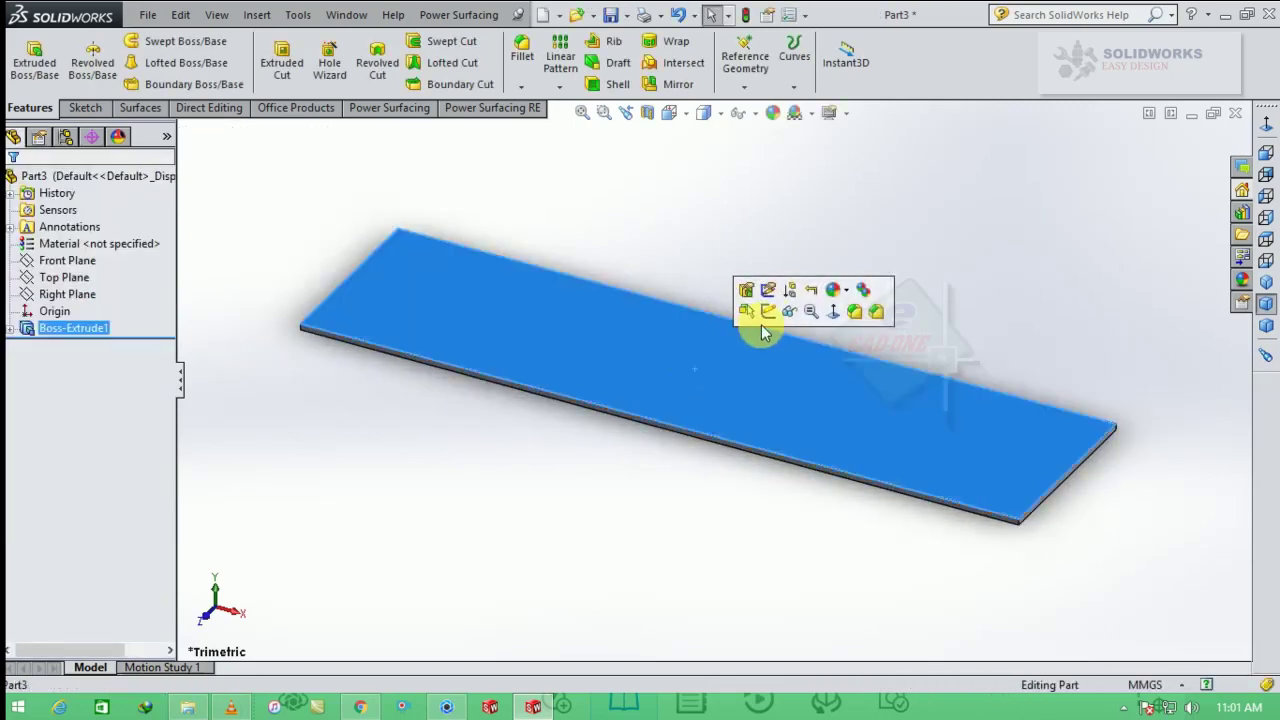
left_click(769, 313)
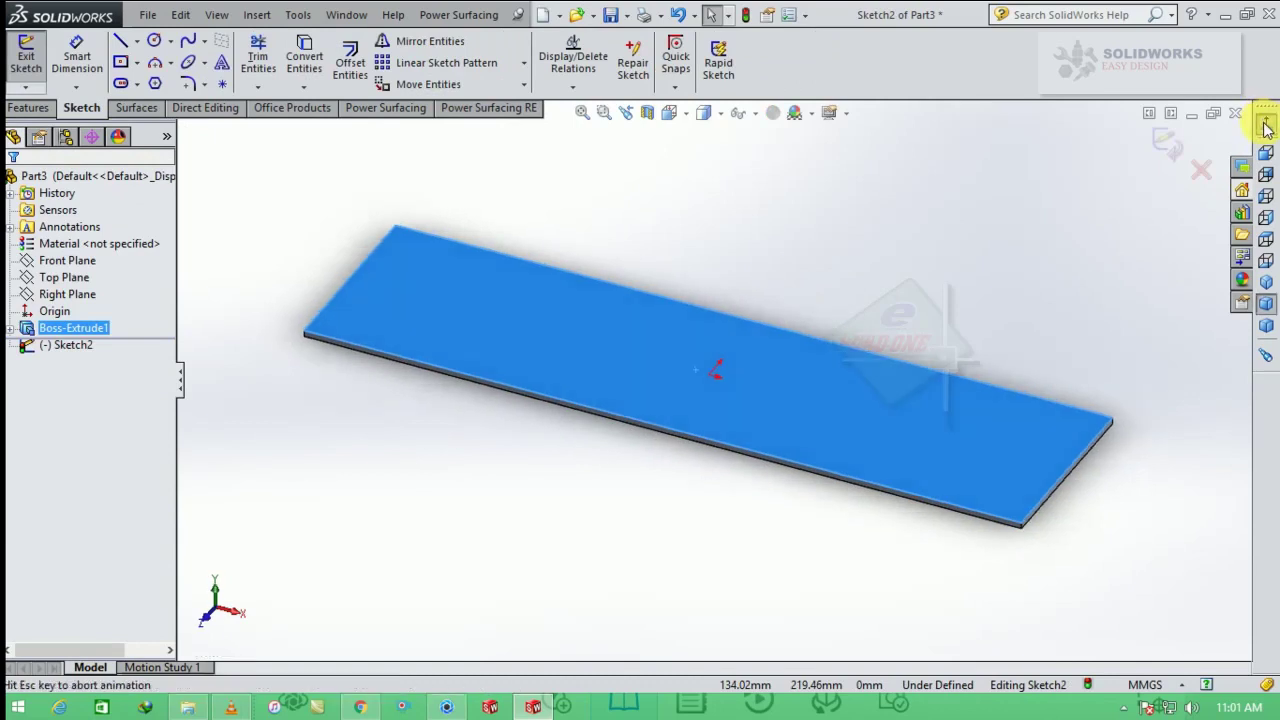
scroll(720, 387, "down", 3)
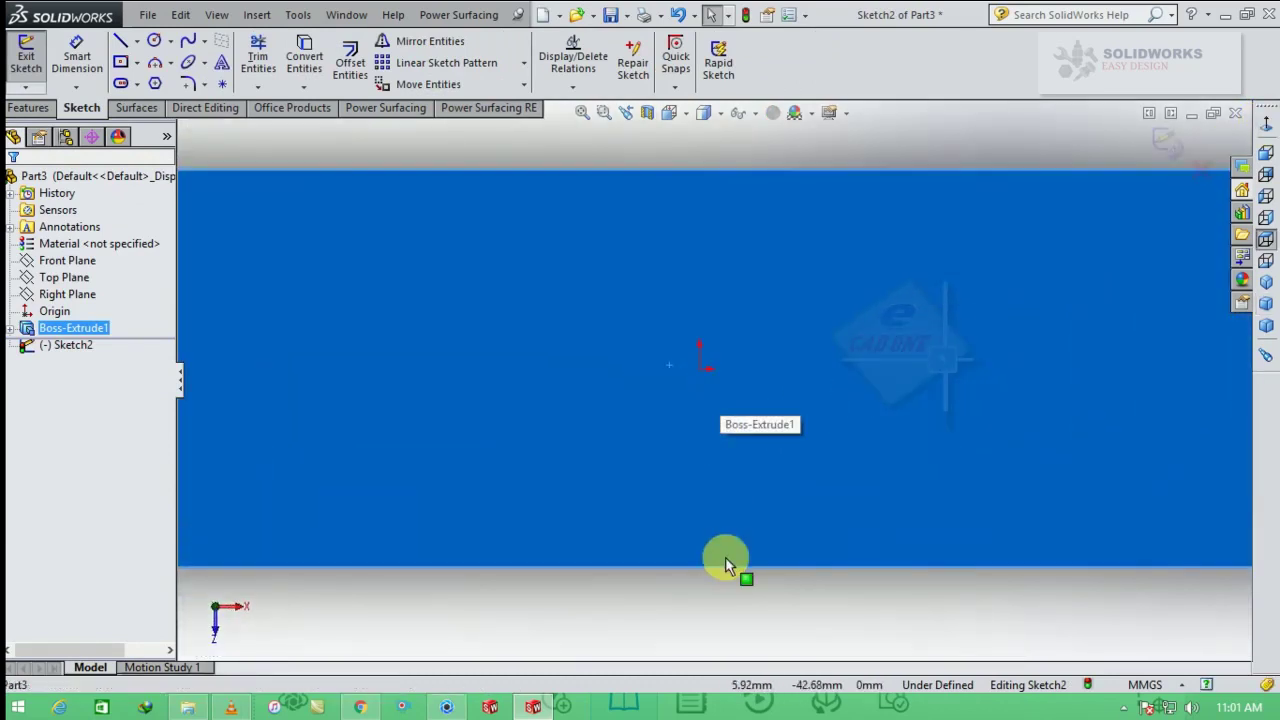
left_click(755, 139)
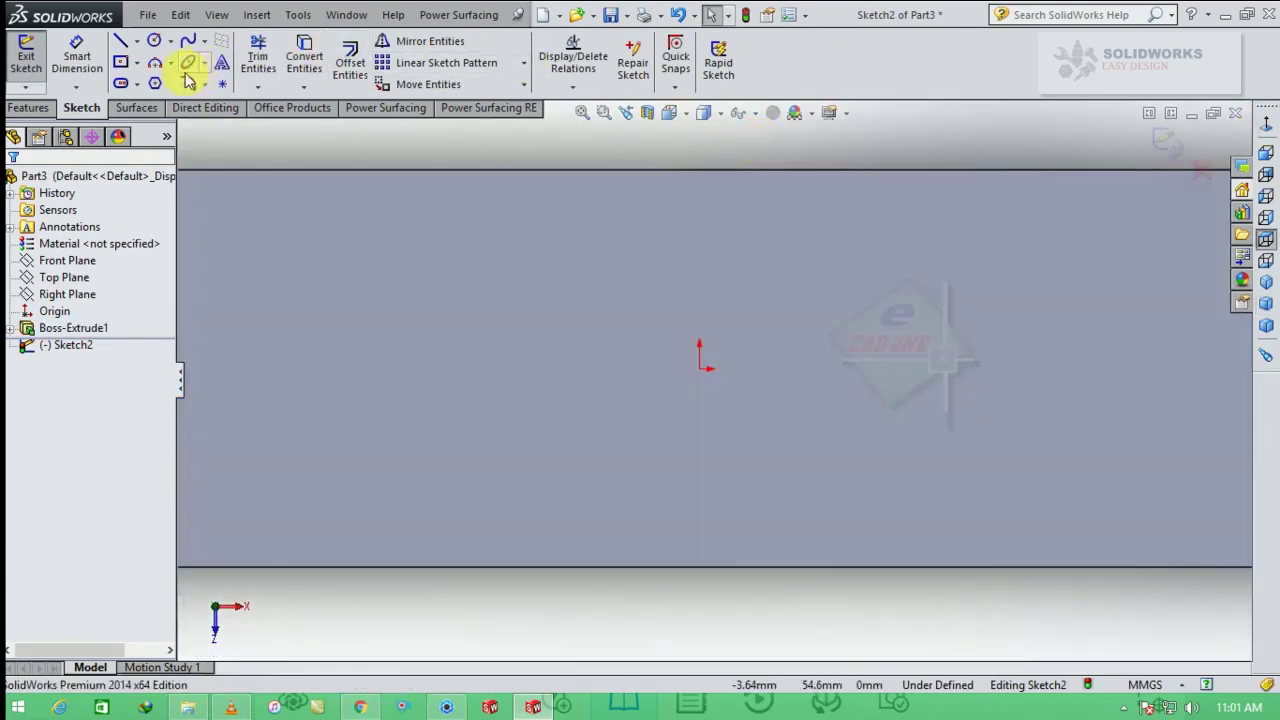
- Sketch a six-sided inscribed-circle polygon with sides about 15 mm, centred on the origin, and make its upper side horizontal
left_click(155, 84)
left_click(700, 368)
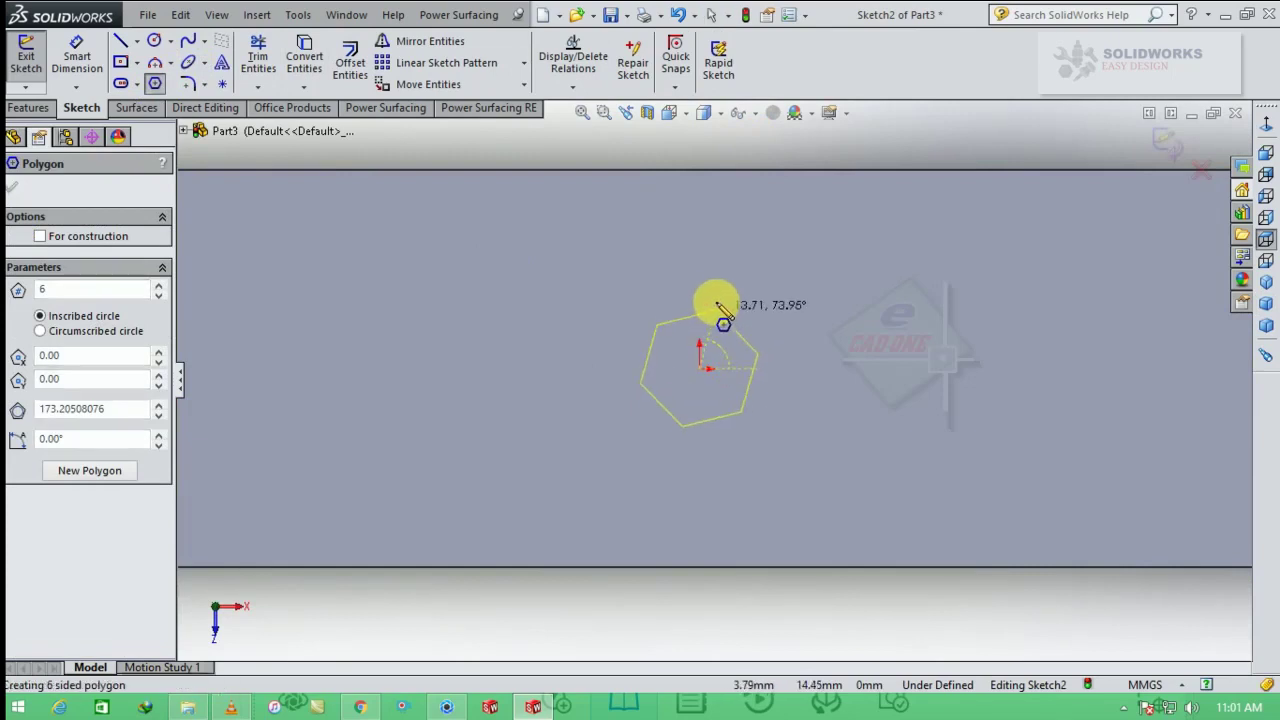
left_click(672, 310)
left_click(157, 85)
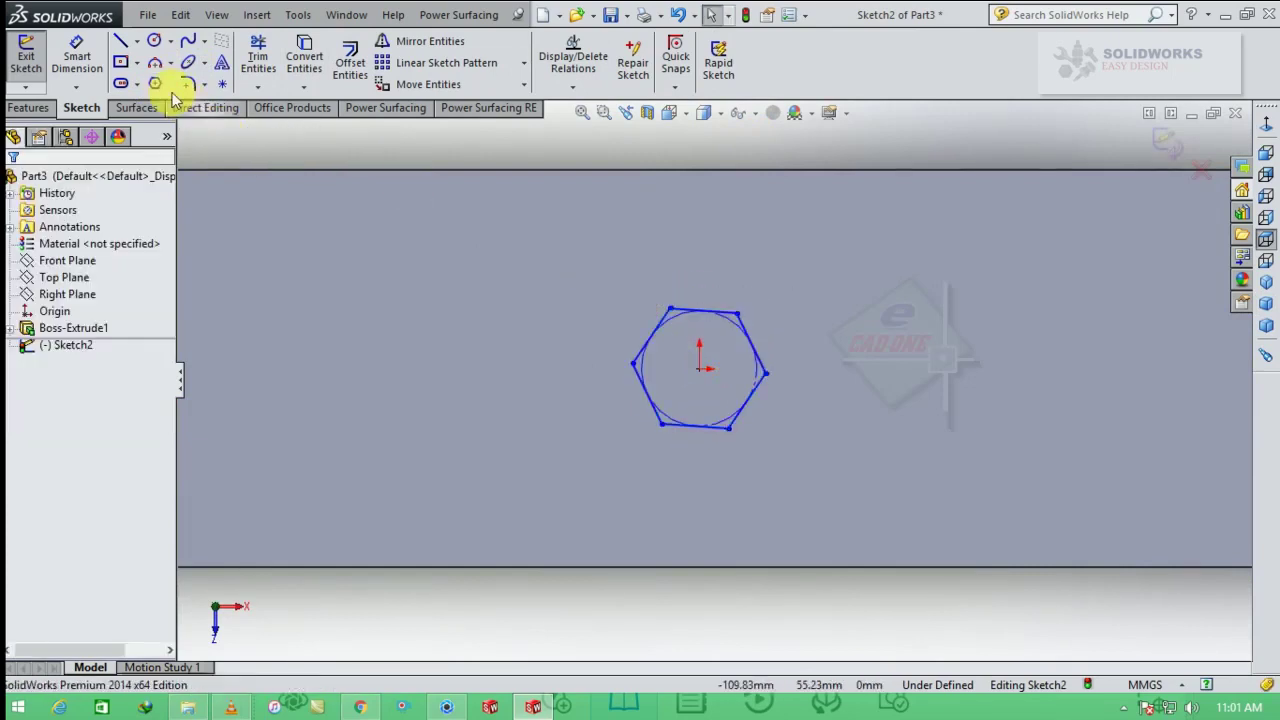
left_click(717, 311)
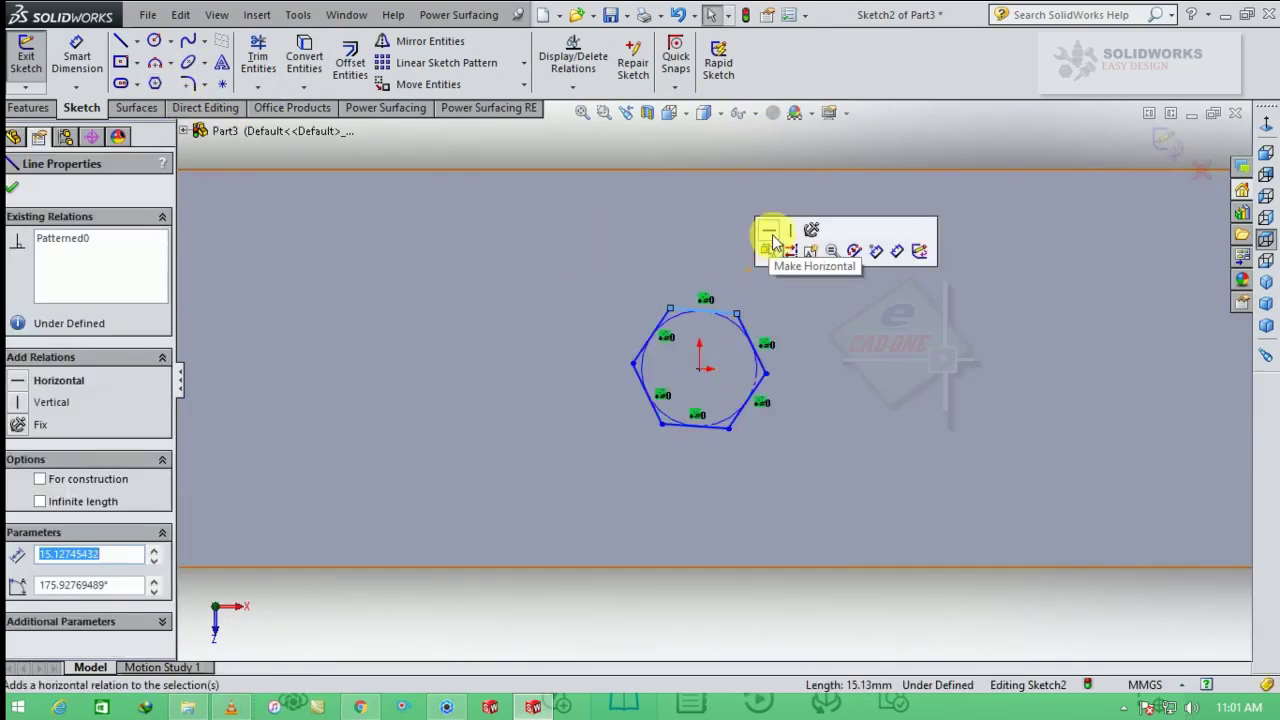
left_click(768, 247)
left_click(623, 226)
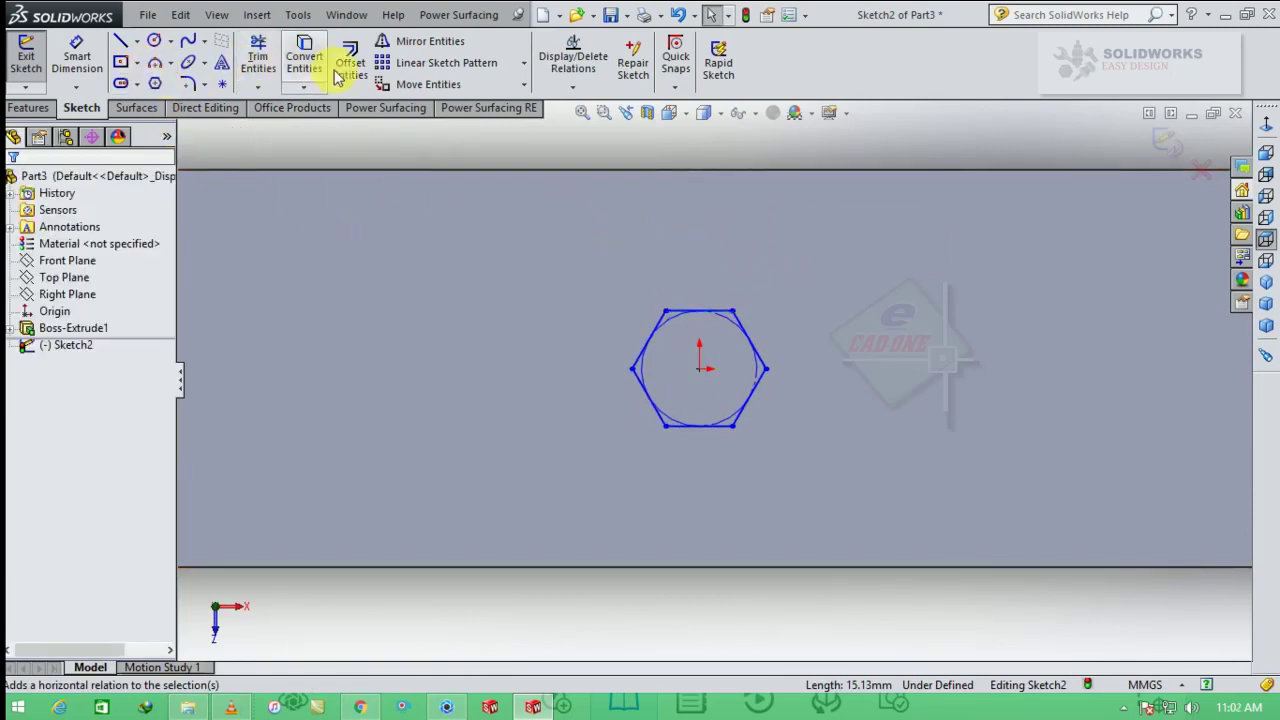
- Dimension the hexagon's upper side to 15 mm
left_click(80, 55)
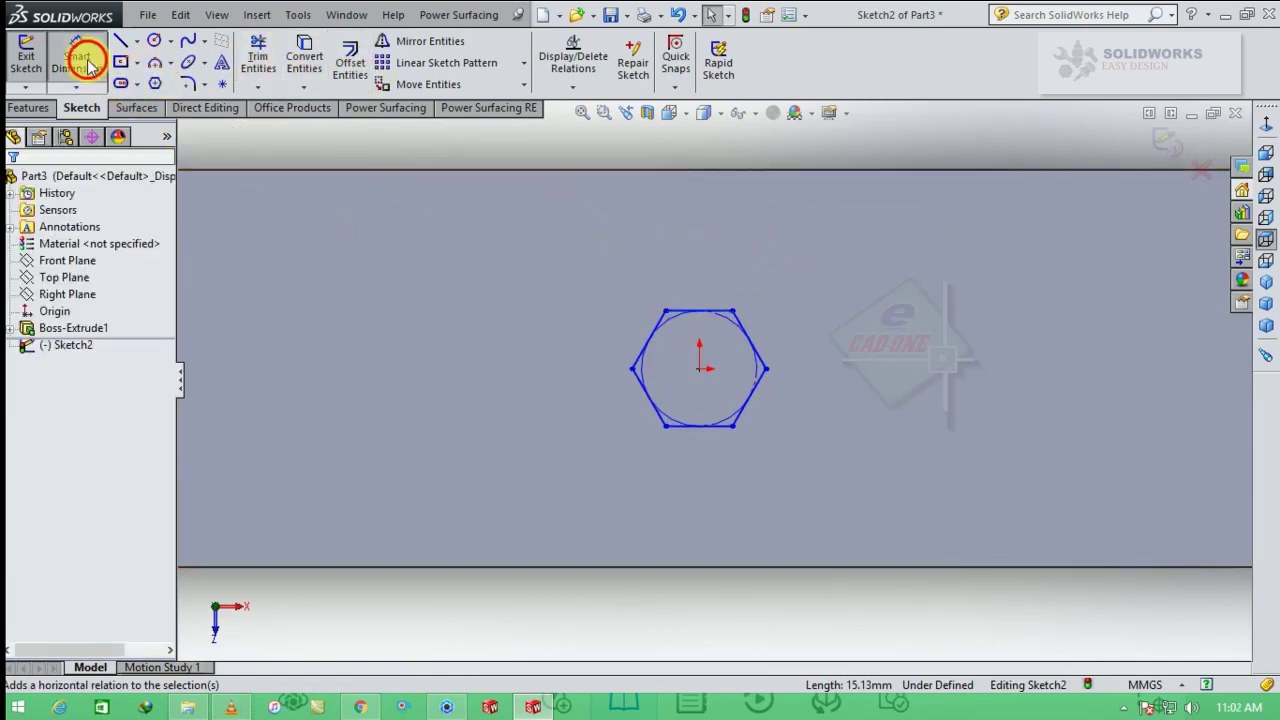
left_click(705, 316)
left_click(705, 290)
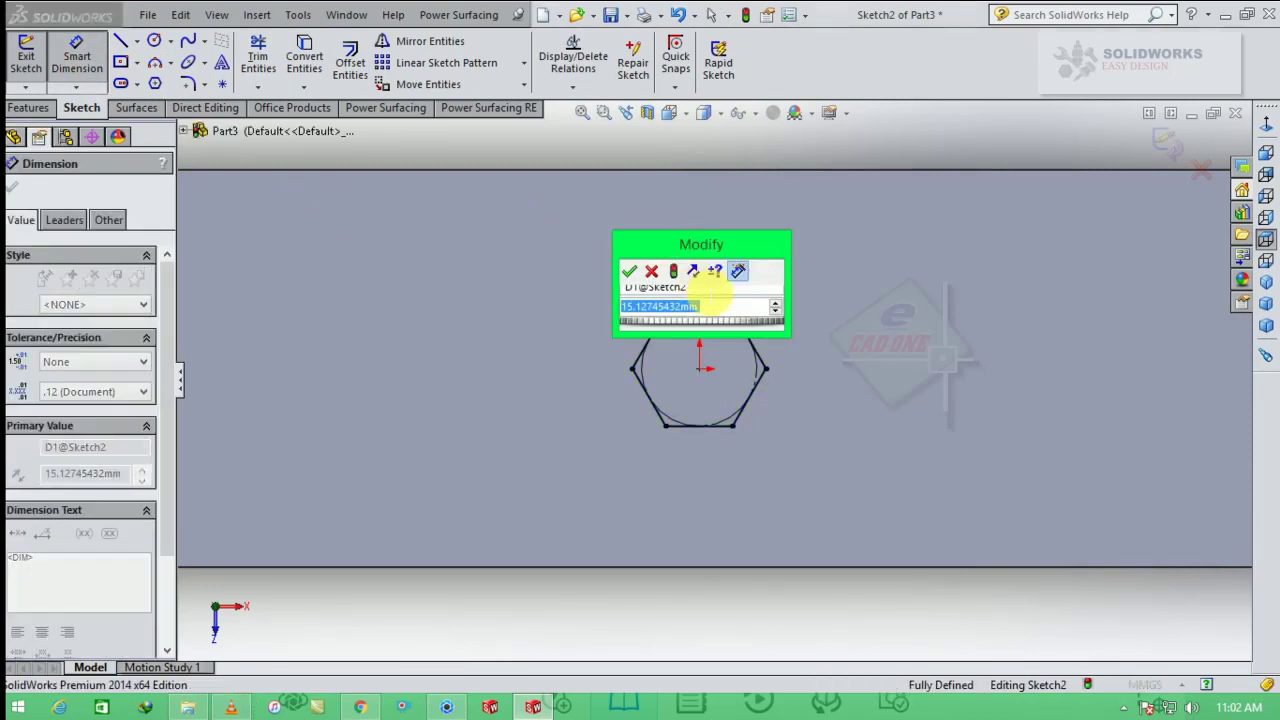
type("15")
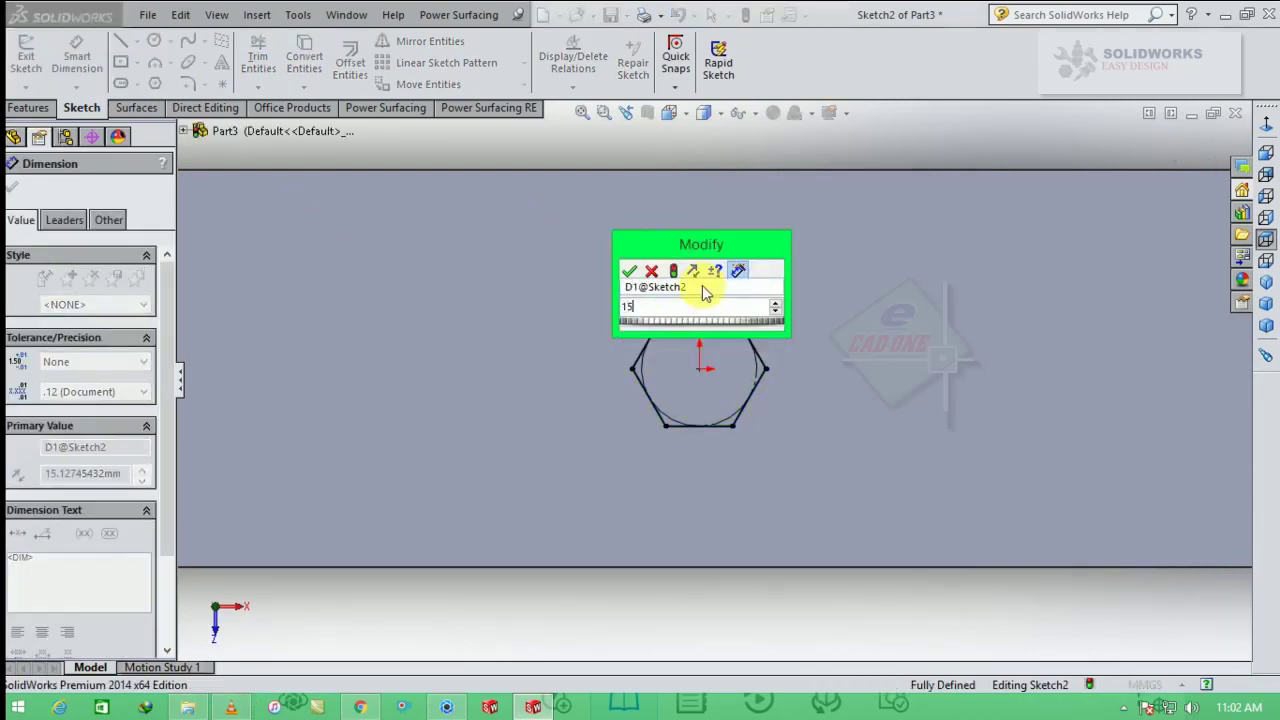
key("Return")
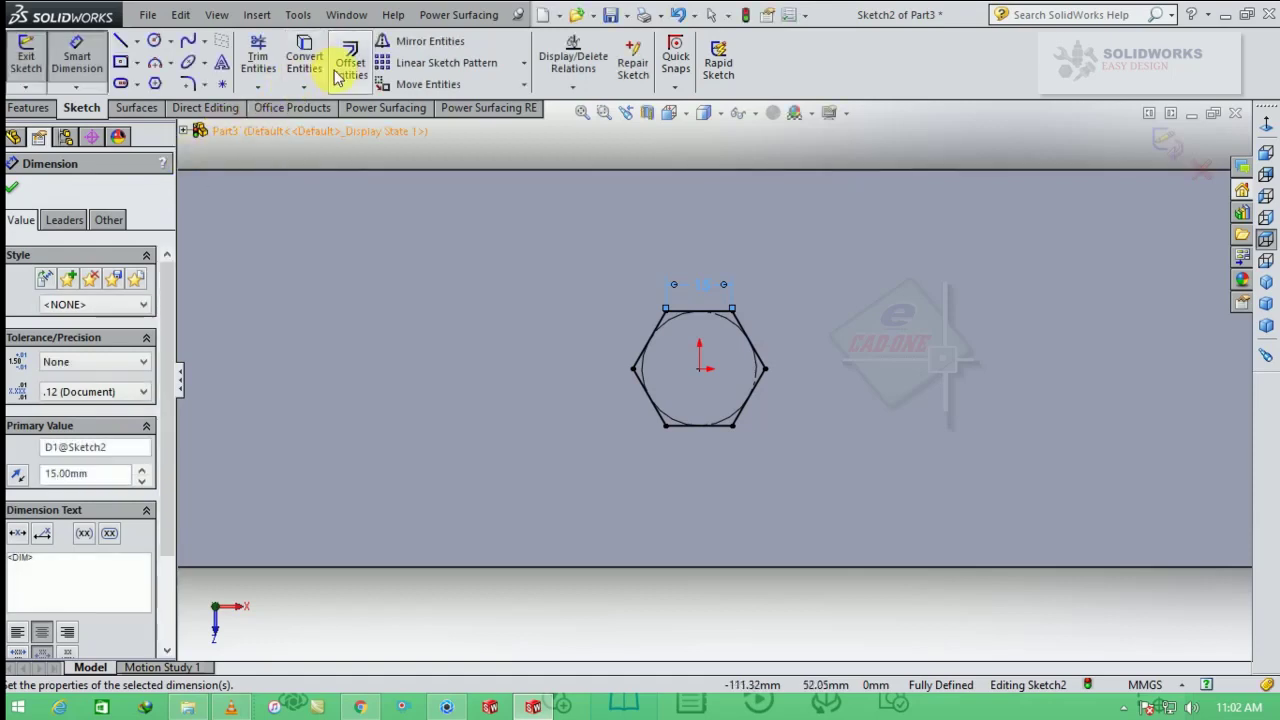
- Offset the whole hexagon chain inward by 2 mm, using the Reverse option
left_click(350, 62)
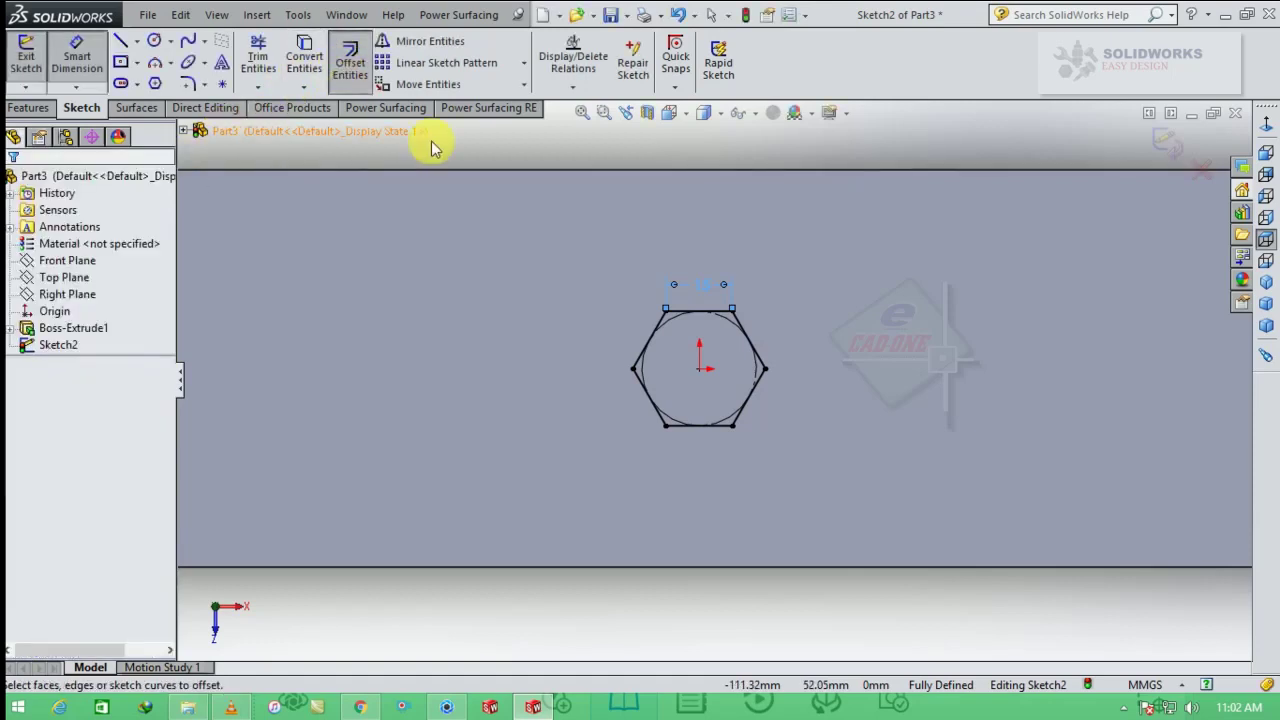
left_click(714, 311)
left_click(44, 286)
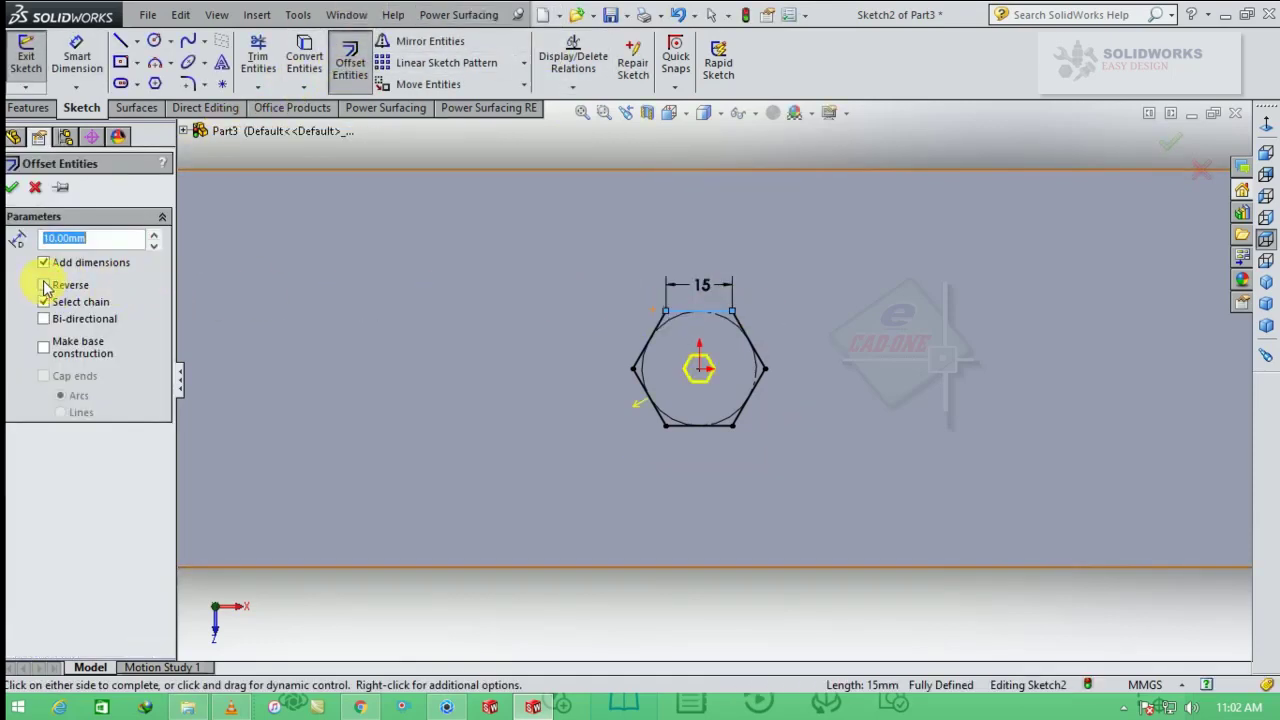
type("2")
key("Return")
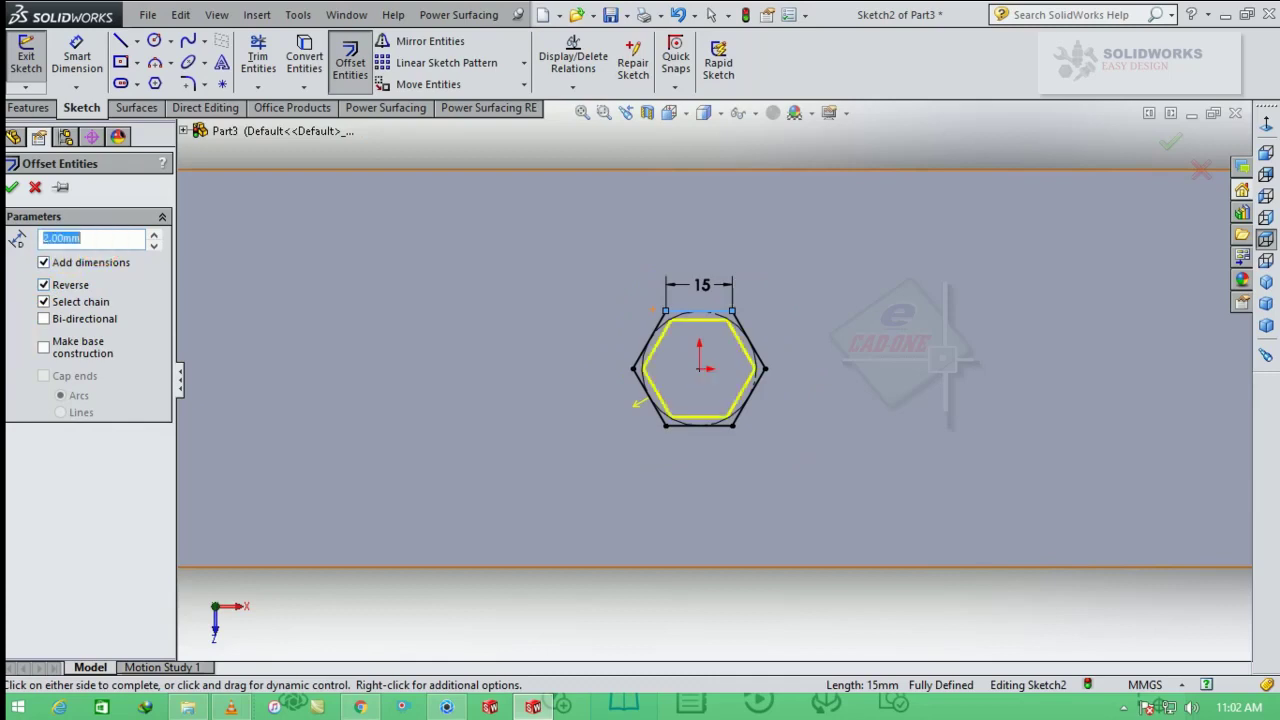
left_click(12, 188)
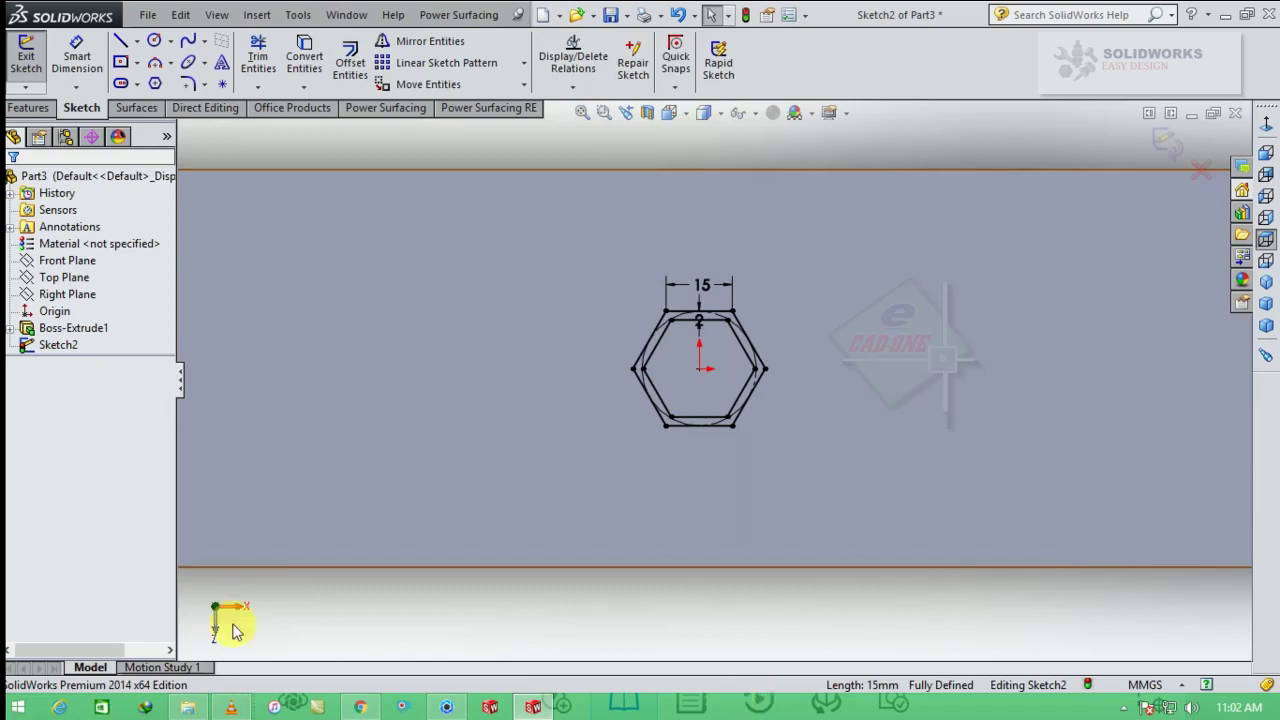
- Select the whole chain of the outer hexagon and convert its lines to construction geometry
scroll(755, 368, "up", 2)
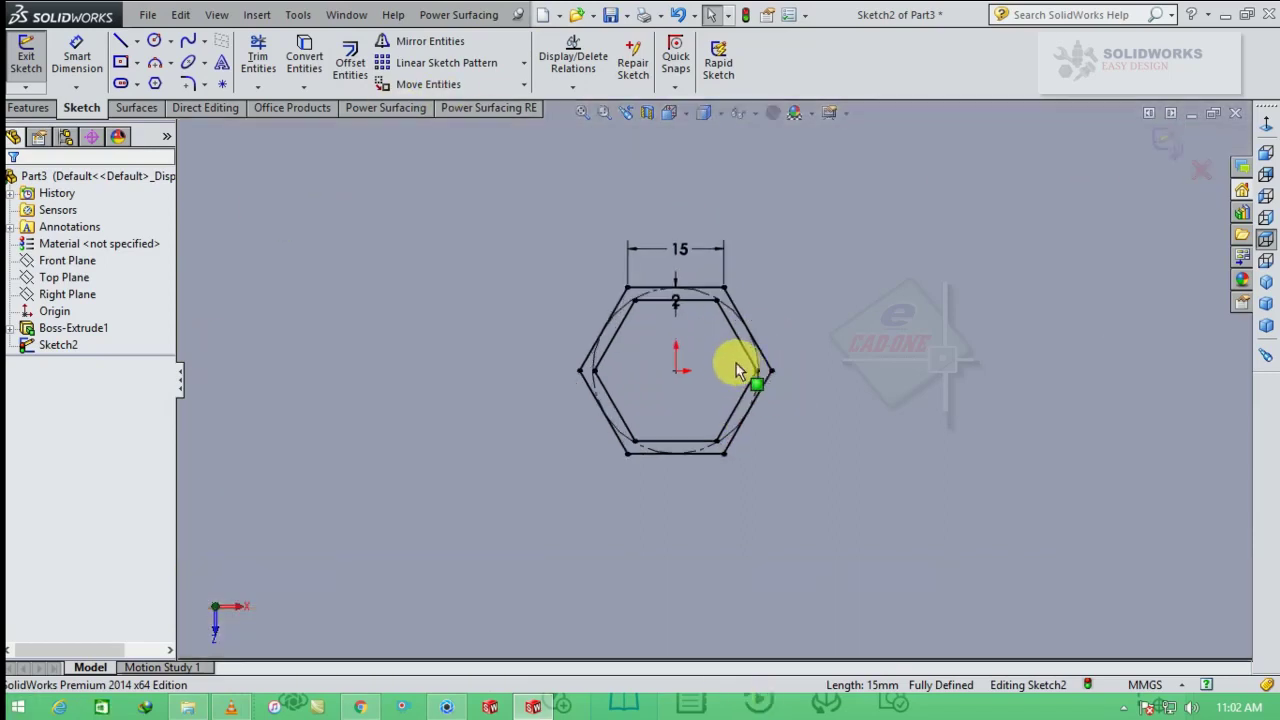
right_click(695, 295)
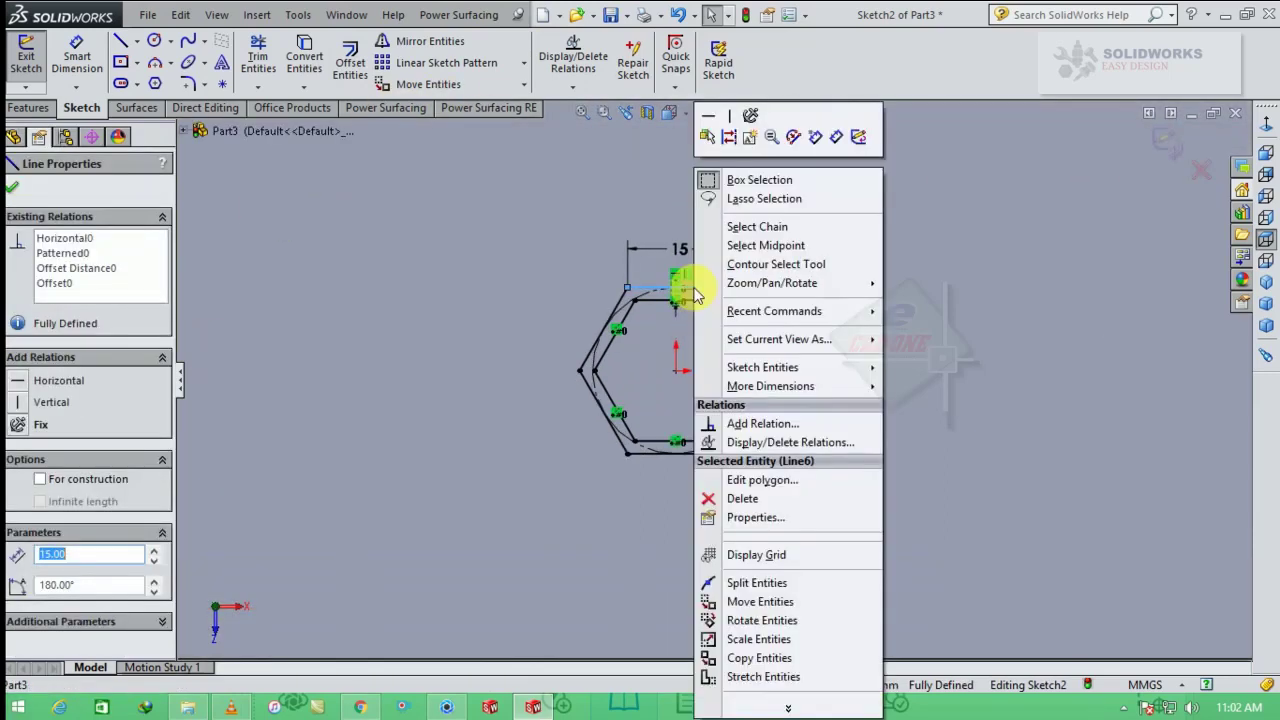
left_click(750, 224)
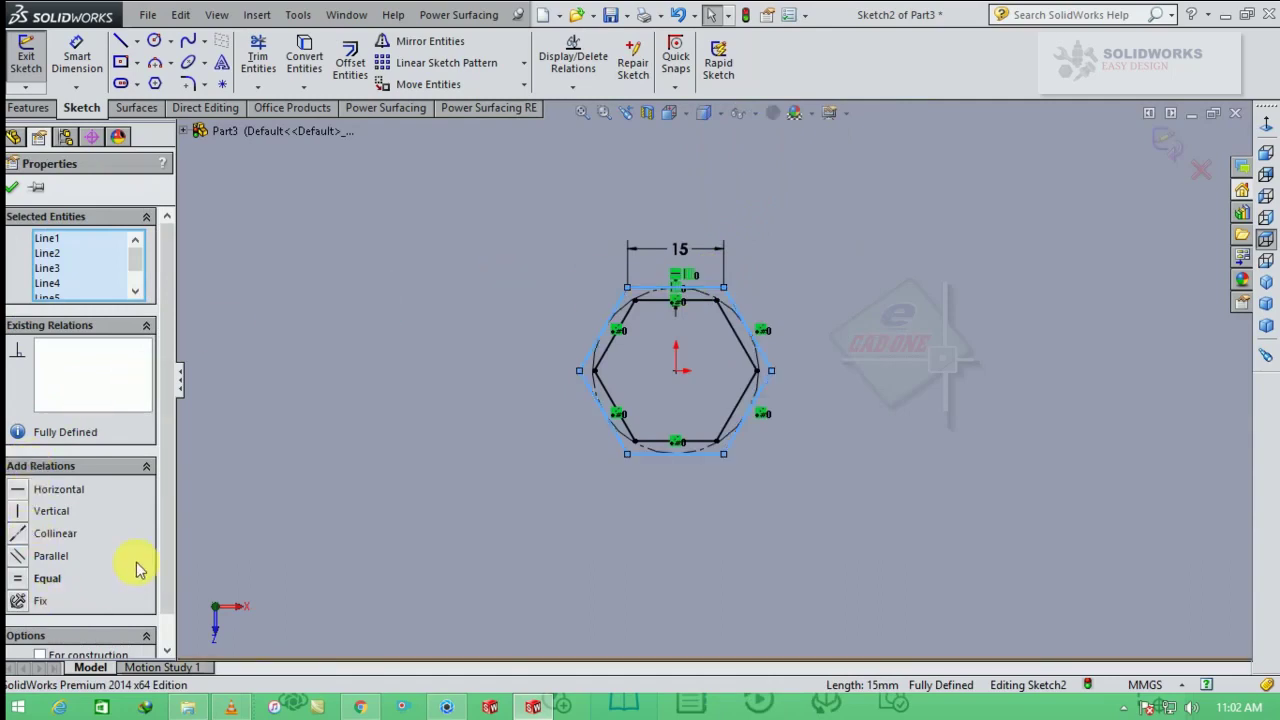
scroll(166, 514, "down", 1)
left_click(40, 622)
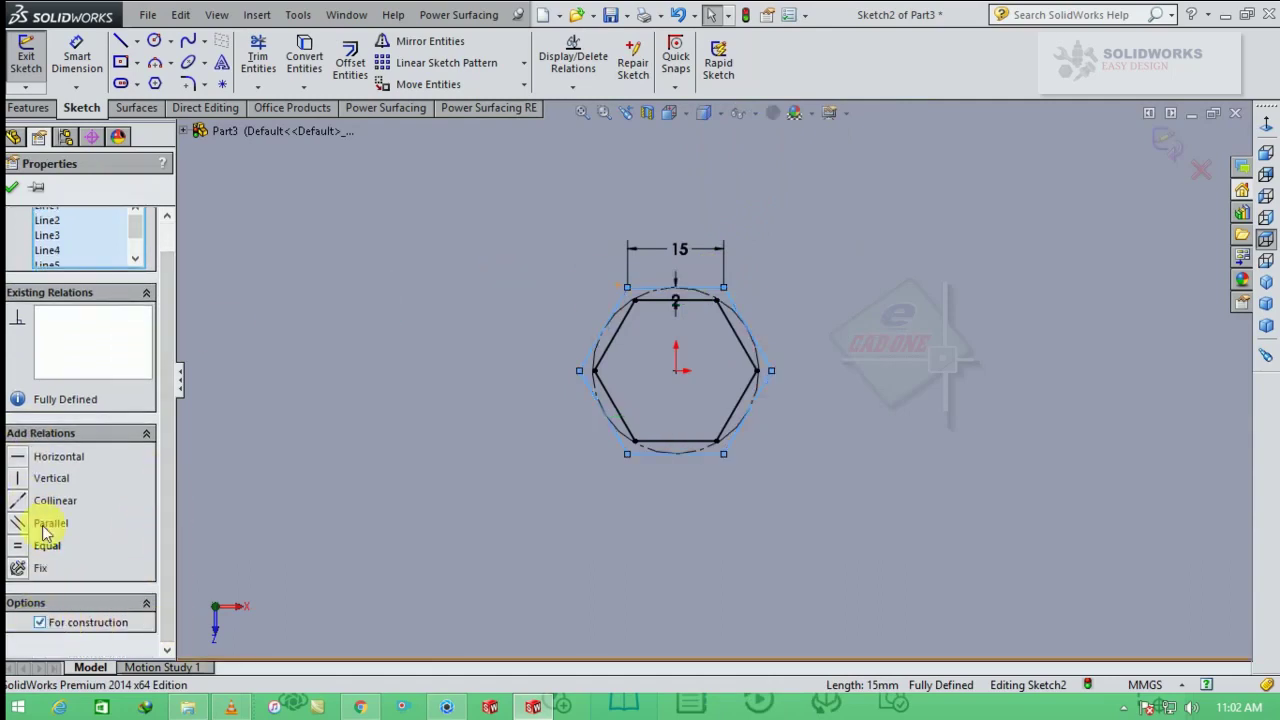
left_click(12, 189)
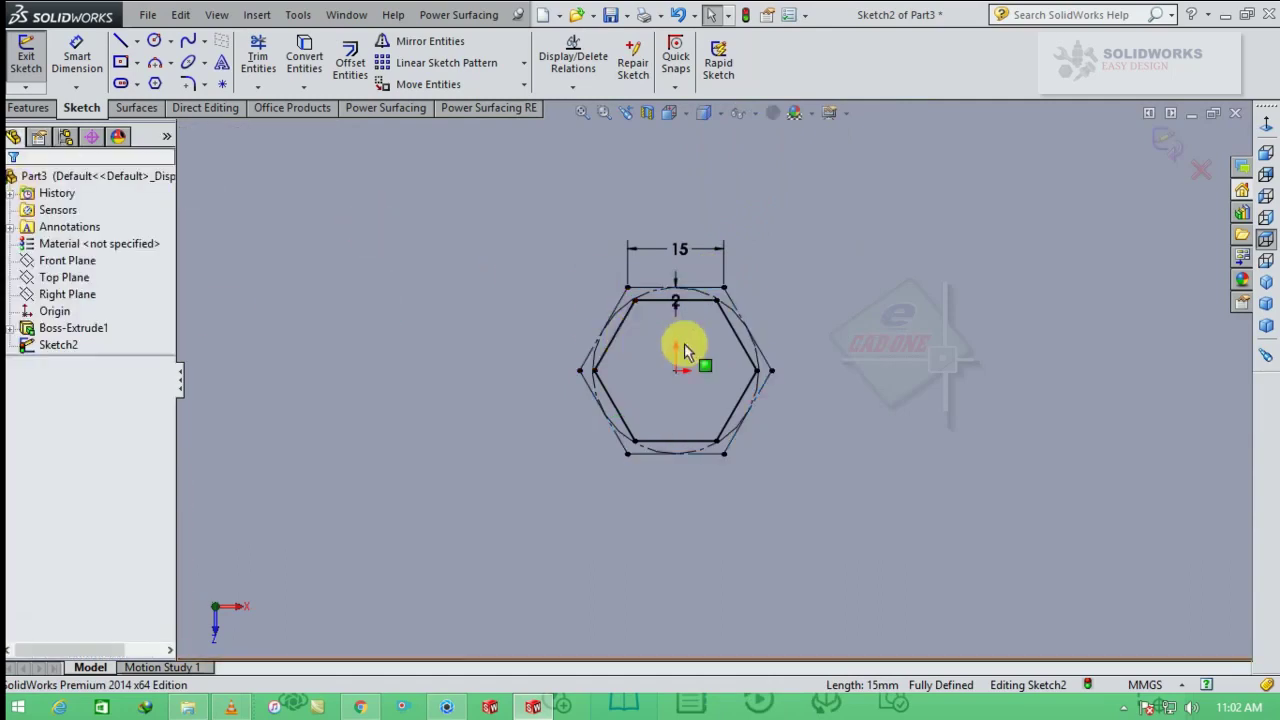
- Round all six corners of the inner hexagon with 5 mm sketch fillets
left_click(190, 86)
scroll(745, 490, "down", 2)
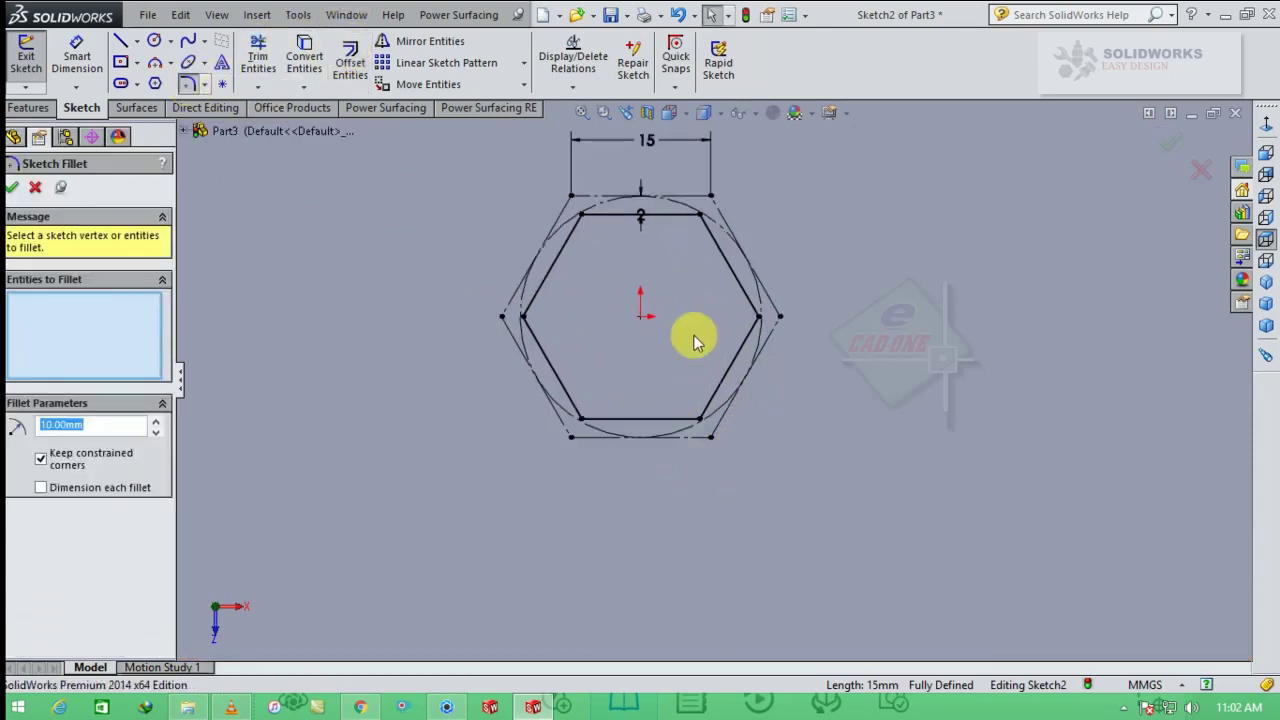
left_click(685, 220)
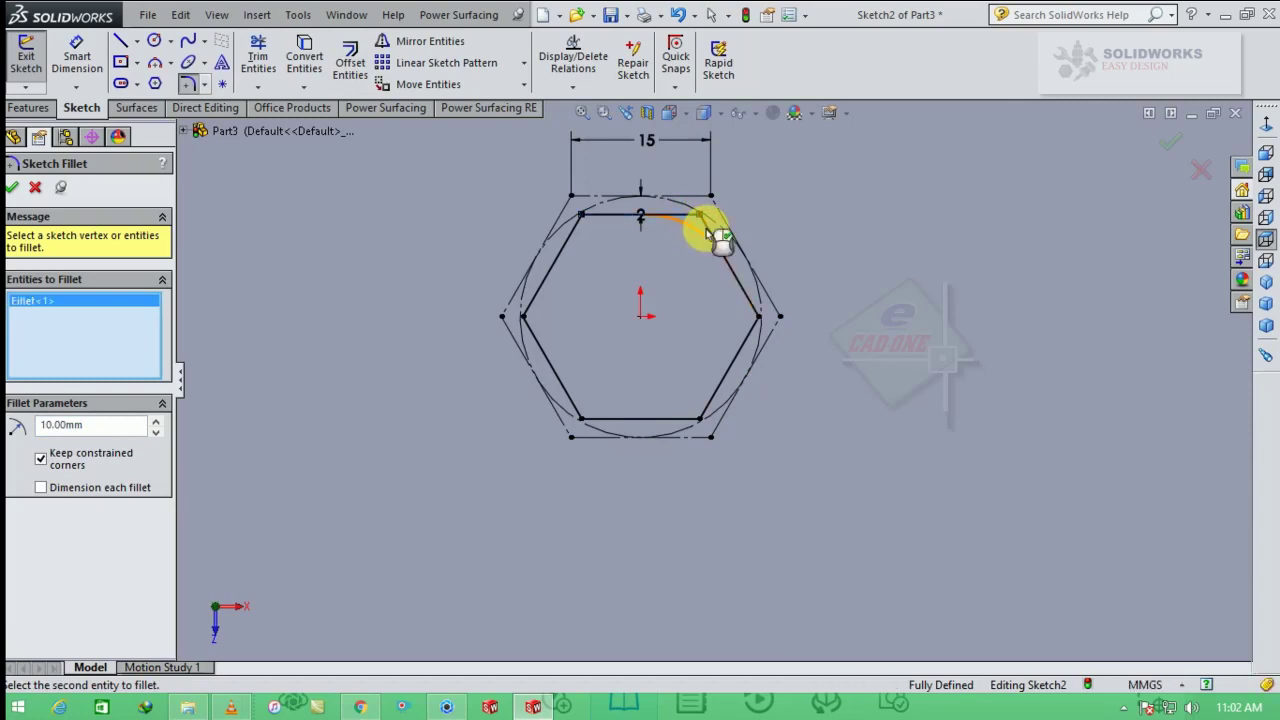
left_click(712, 232)
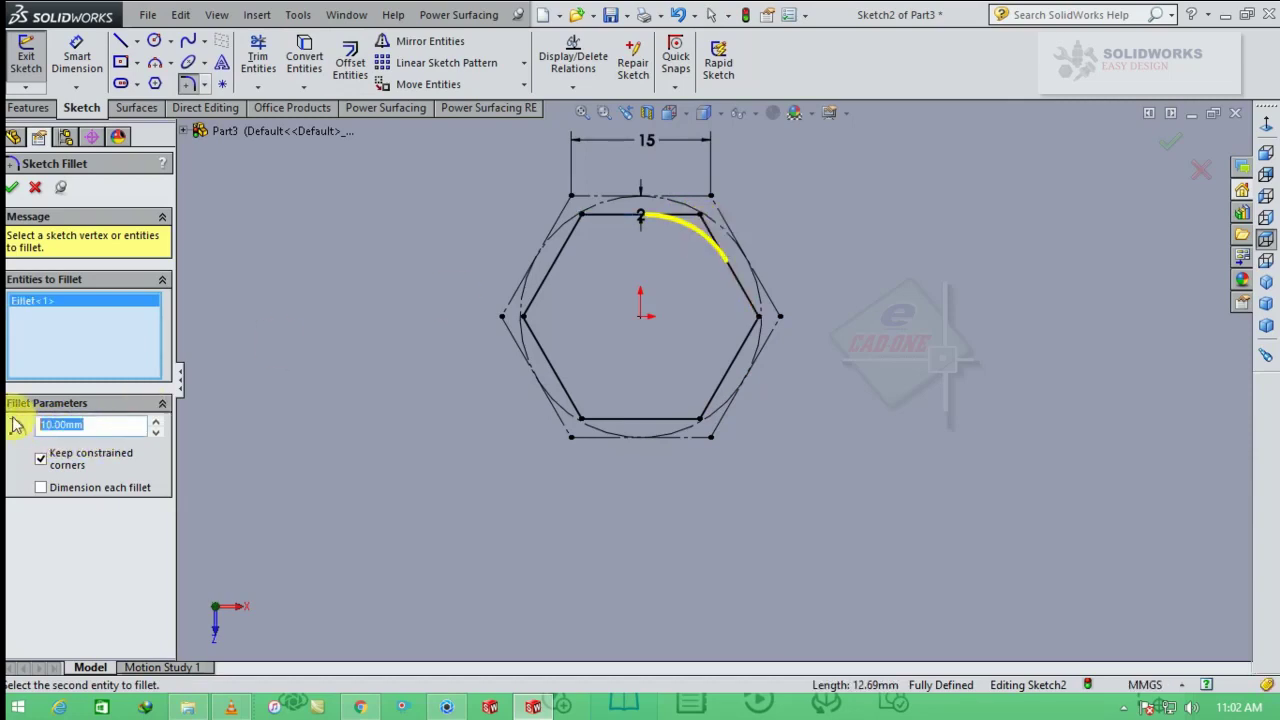
type("5")
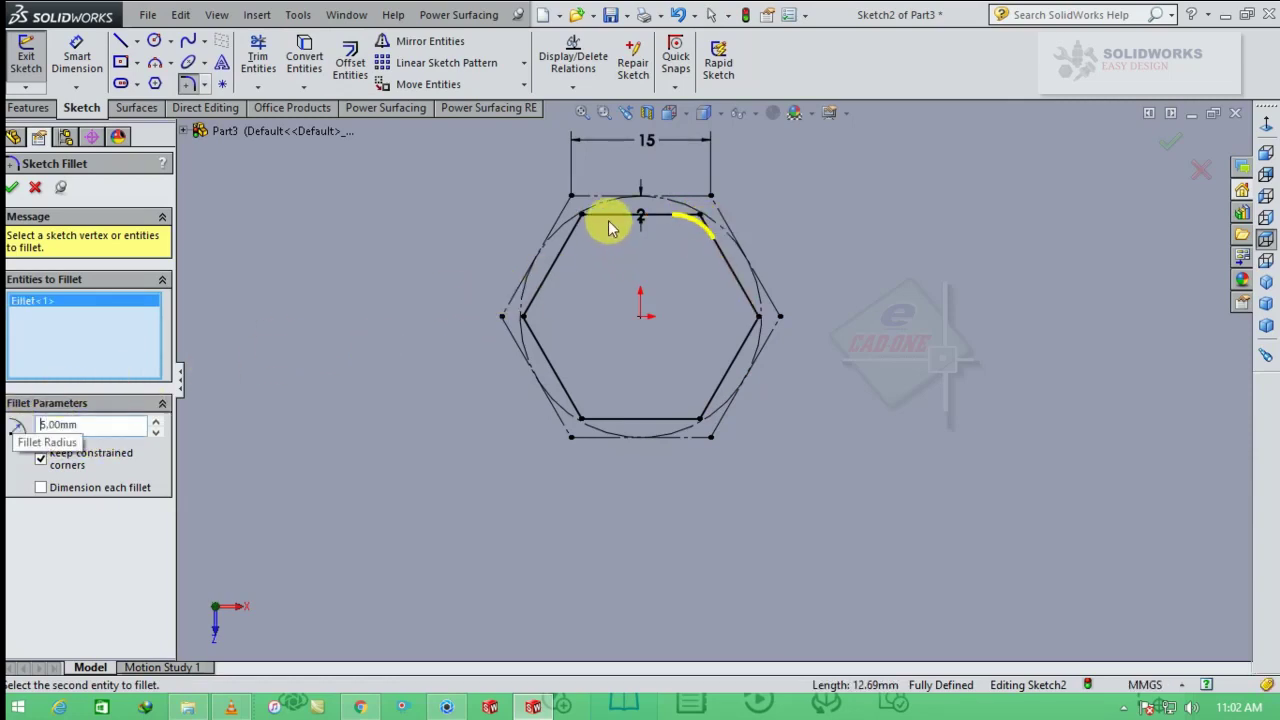
left_click(605, 219)
left_click(566, 240)
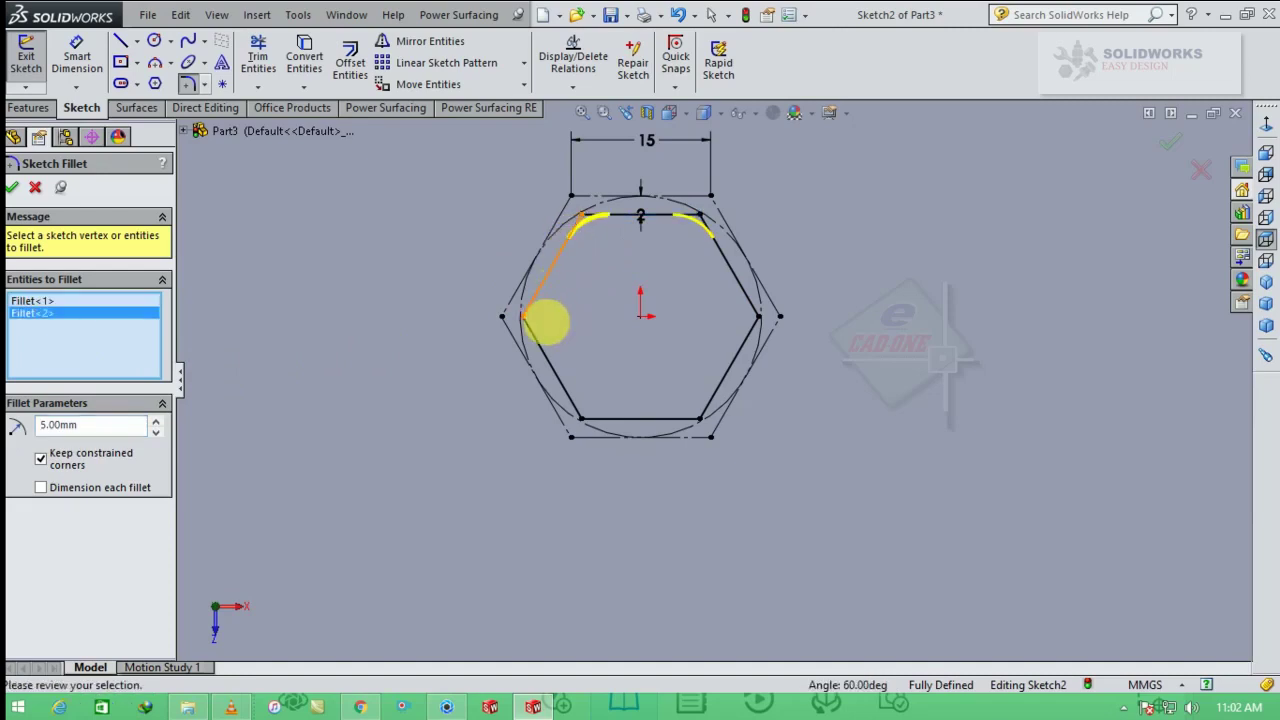
left_click(538, 342)
left_click(535, 308)
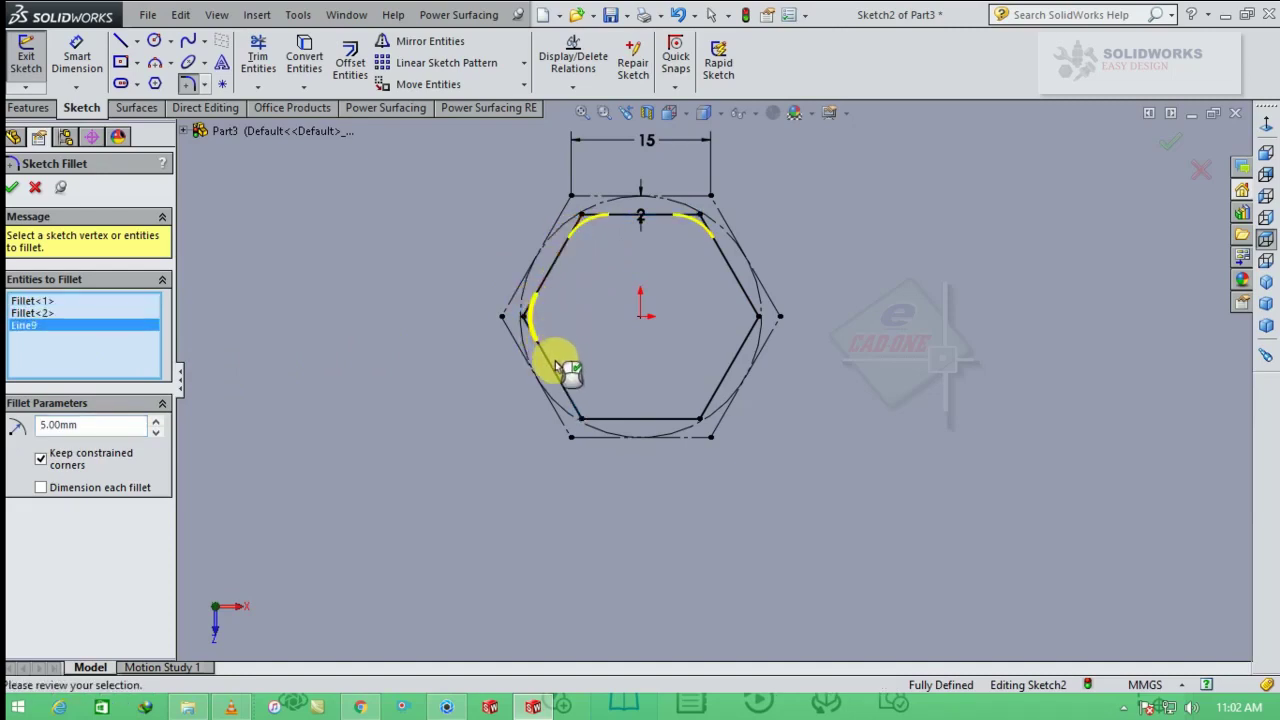
left_click(597, 420)
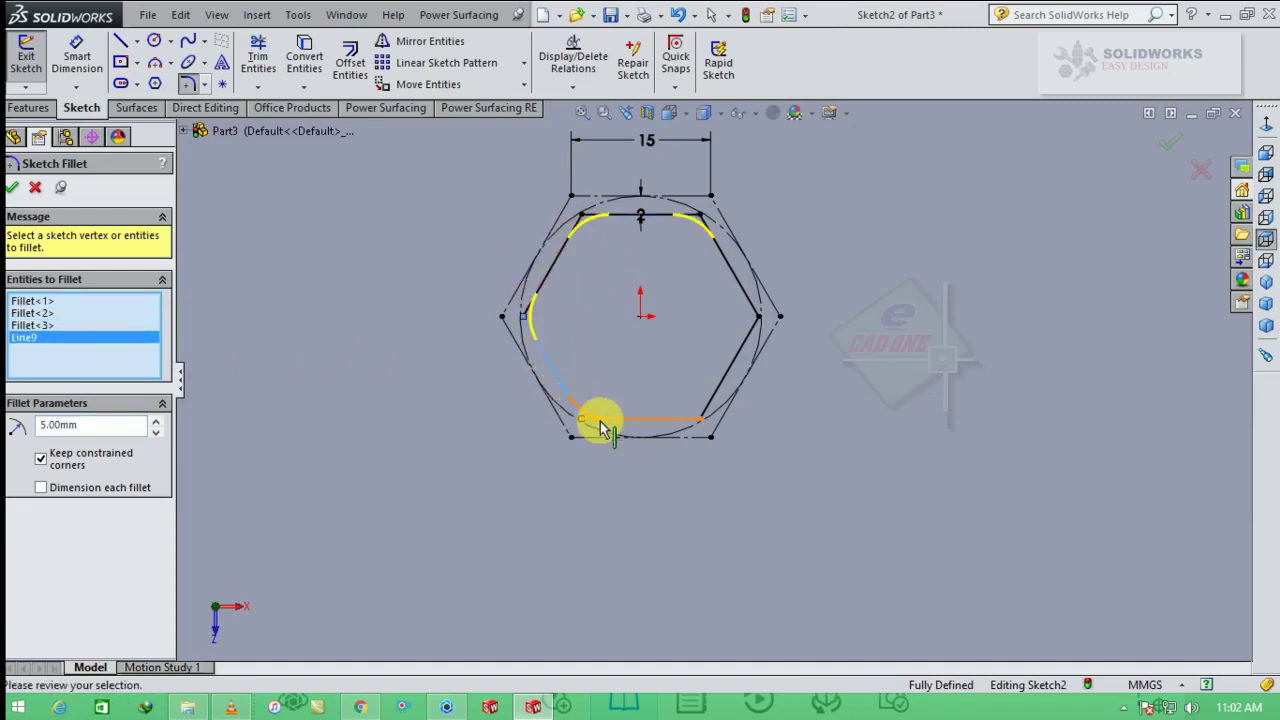
left_click(688, 426)
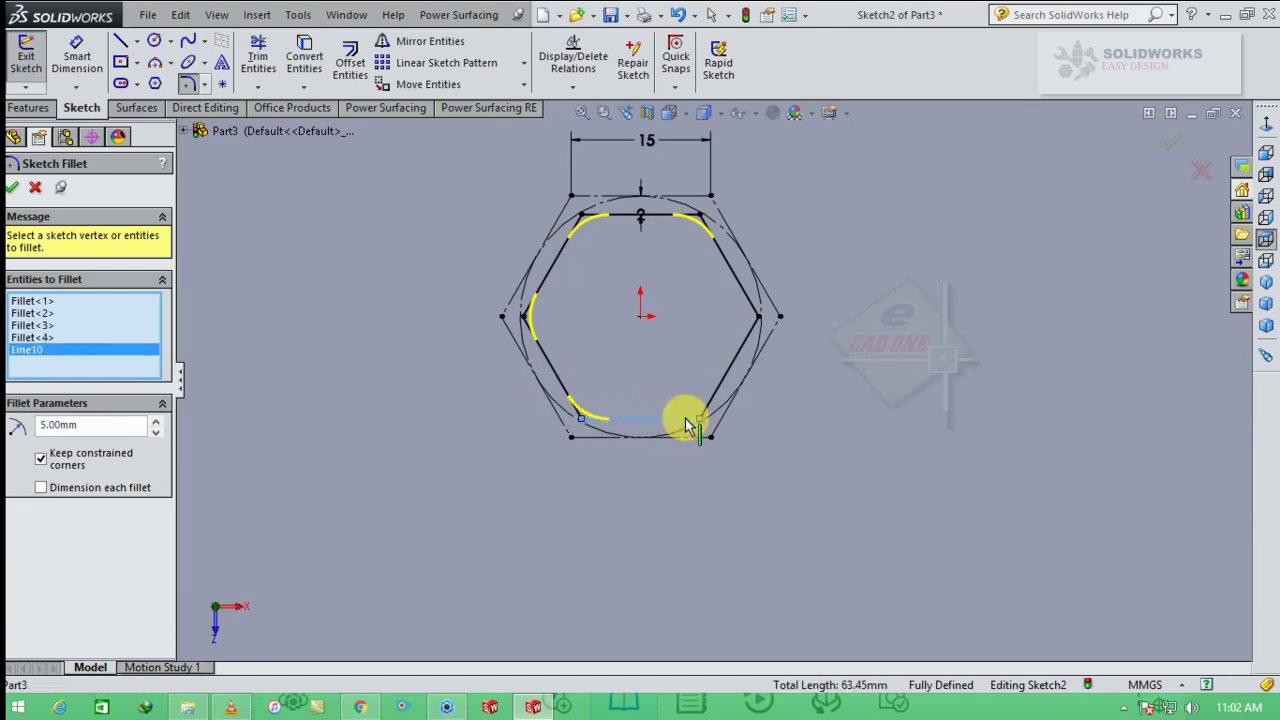
left_click(709, 408)
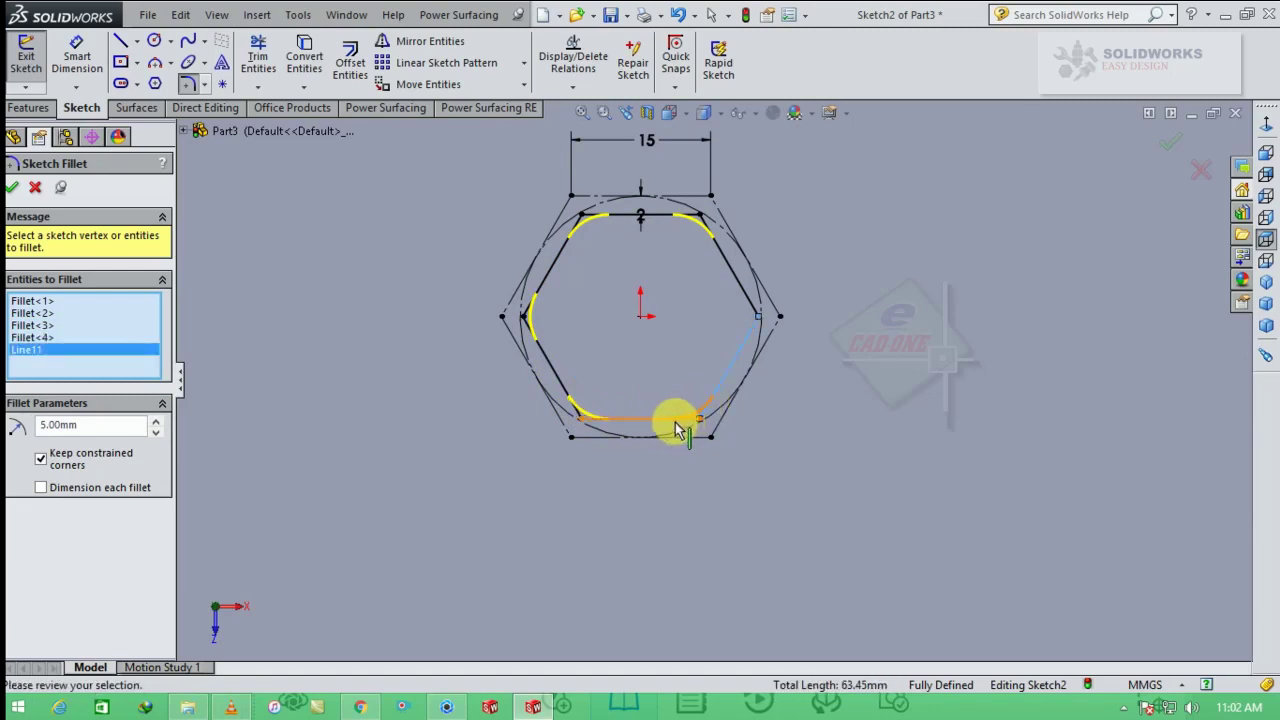
left_click(676, 422)
left_click(743, 300)
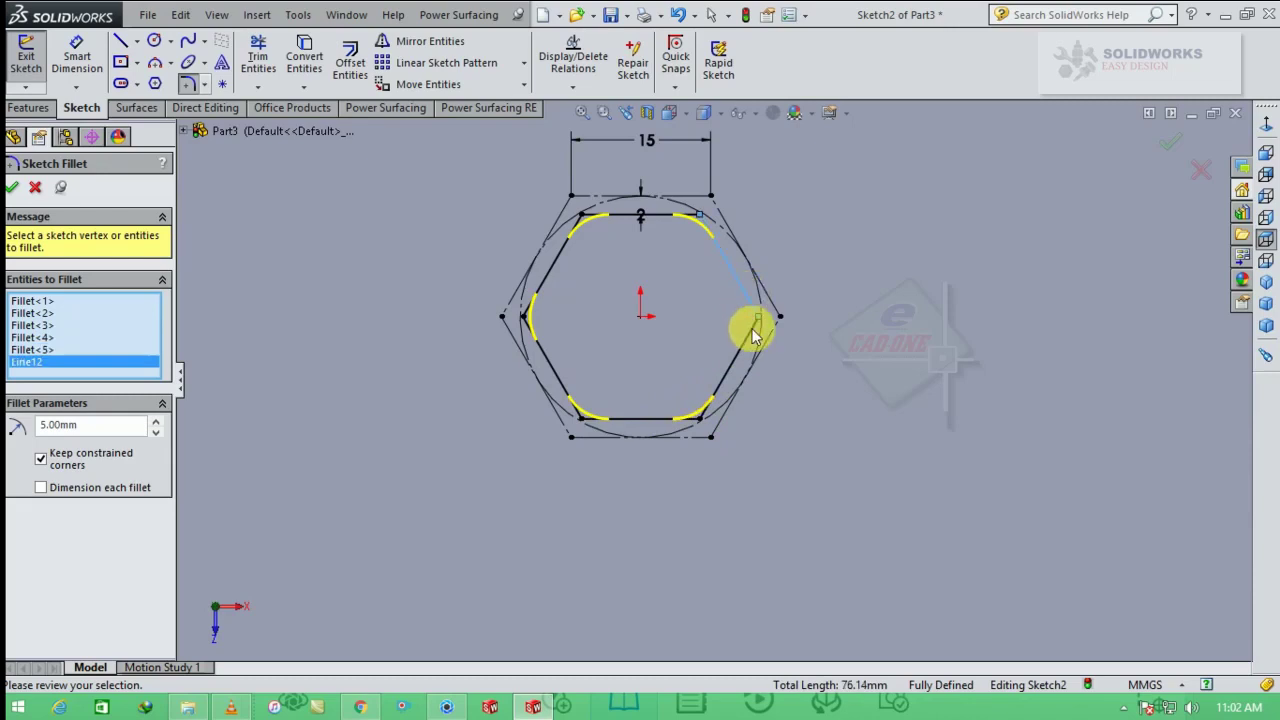
left_click(755, 326)
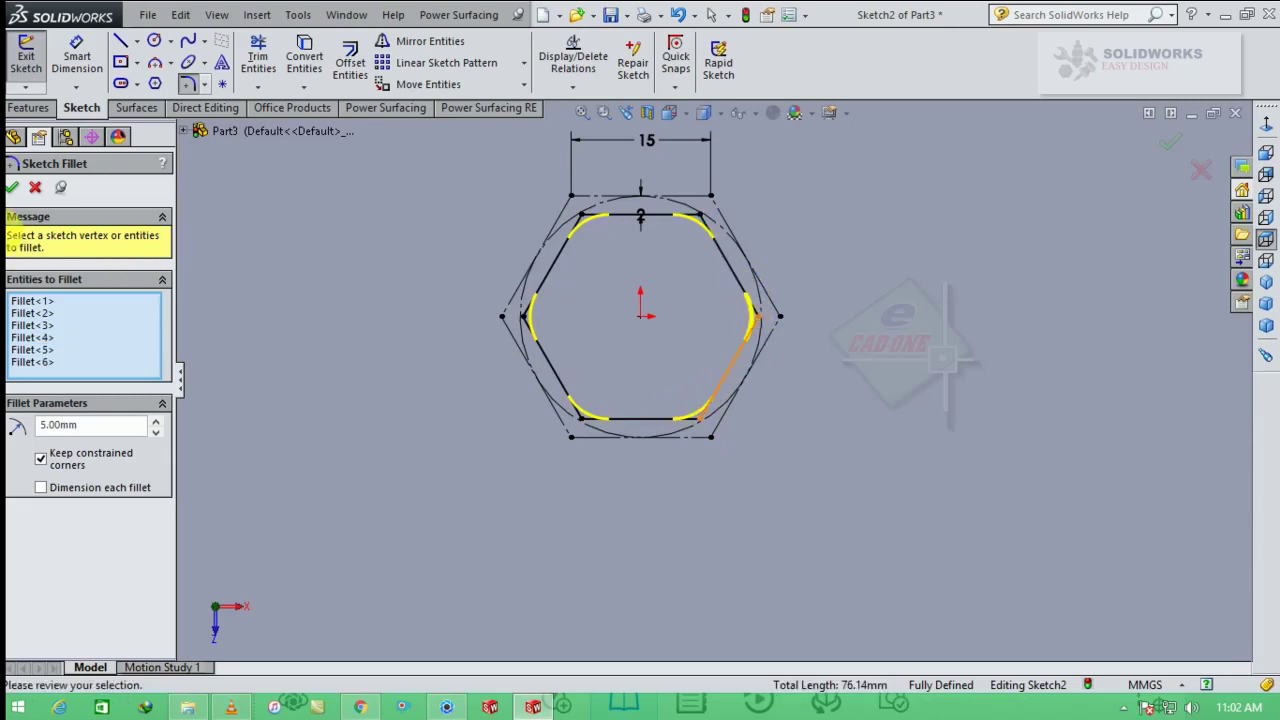
left_click(14, 188)
key("Escape")
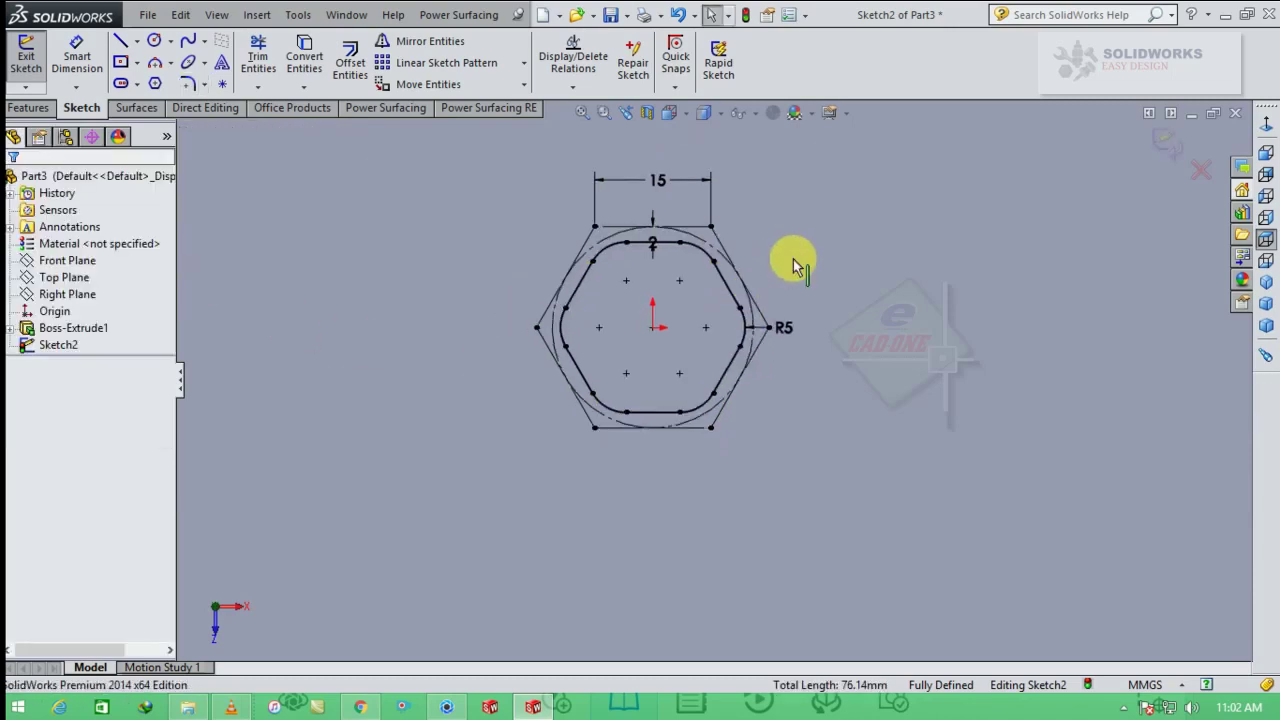
- Mirror all lines and arcs of the rounded inner hexagon about the outer hexagon's upper-right construction side, keeping the original
scroll(795, 267, "down", 1)
left_click(437, 37)
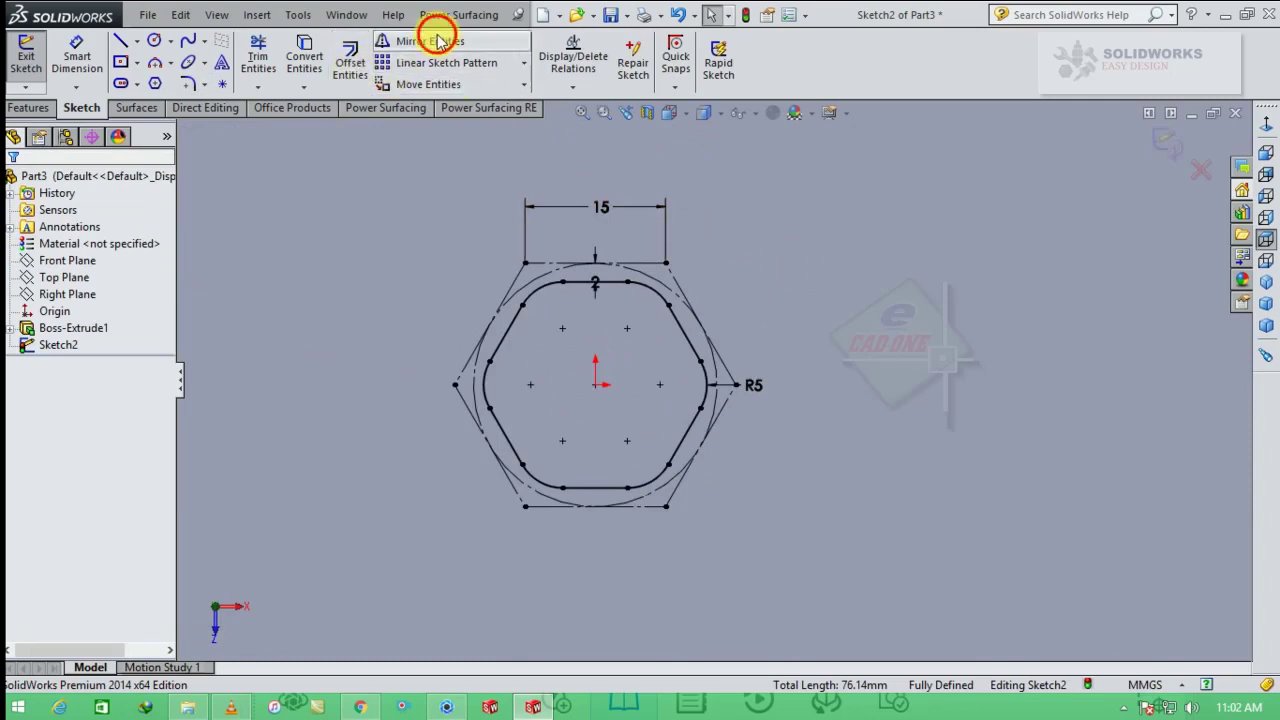
left_click(579, 284)
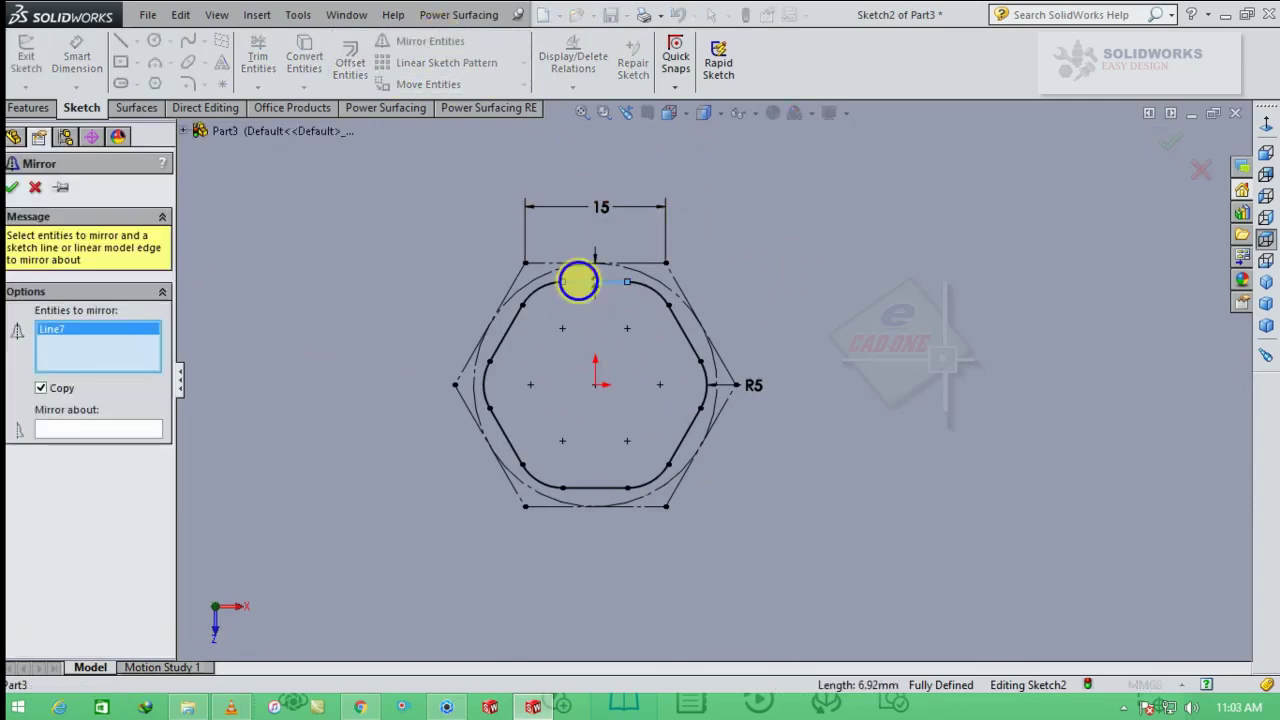
left_click(105, 345)
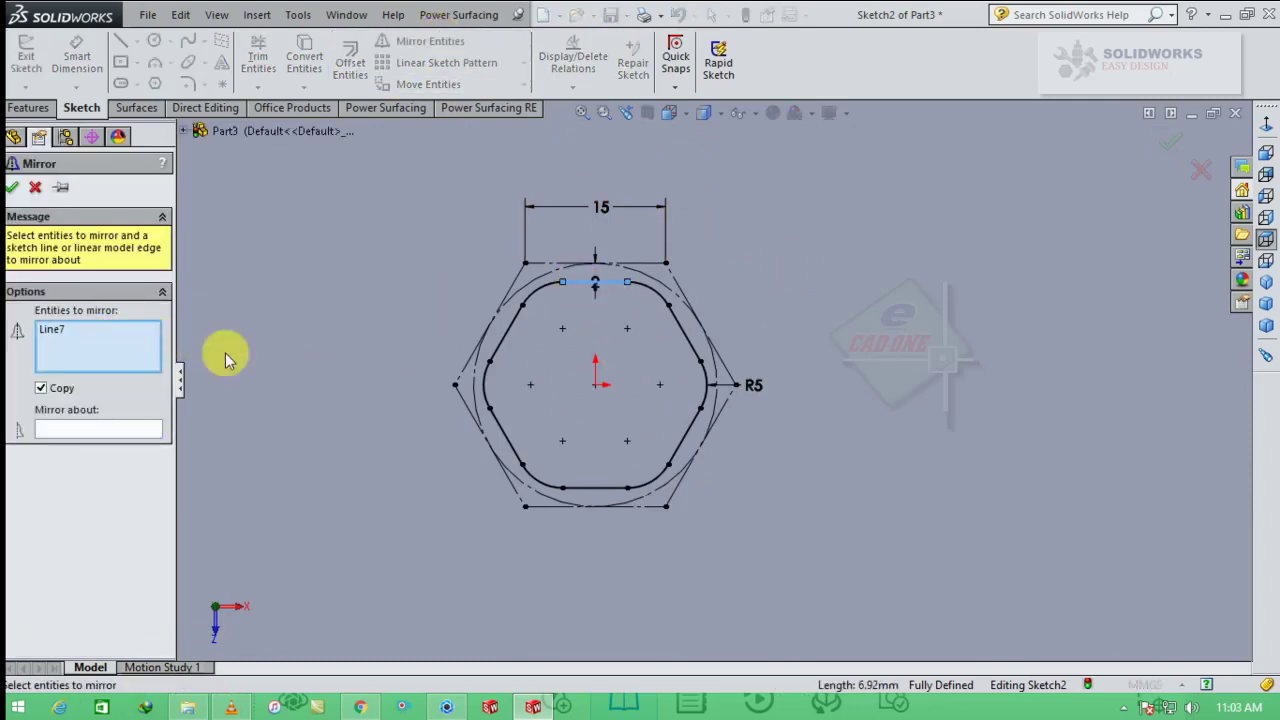
left_click(540, 295)
right_click(537, 290)
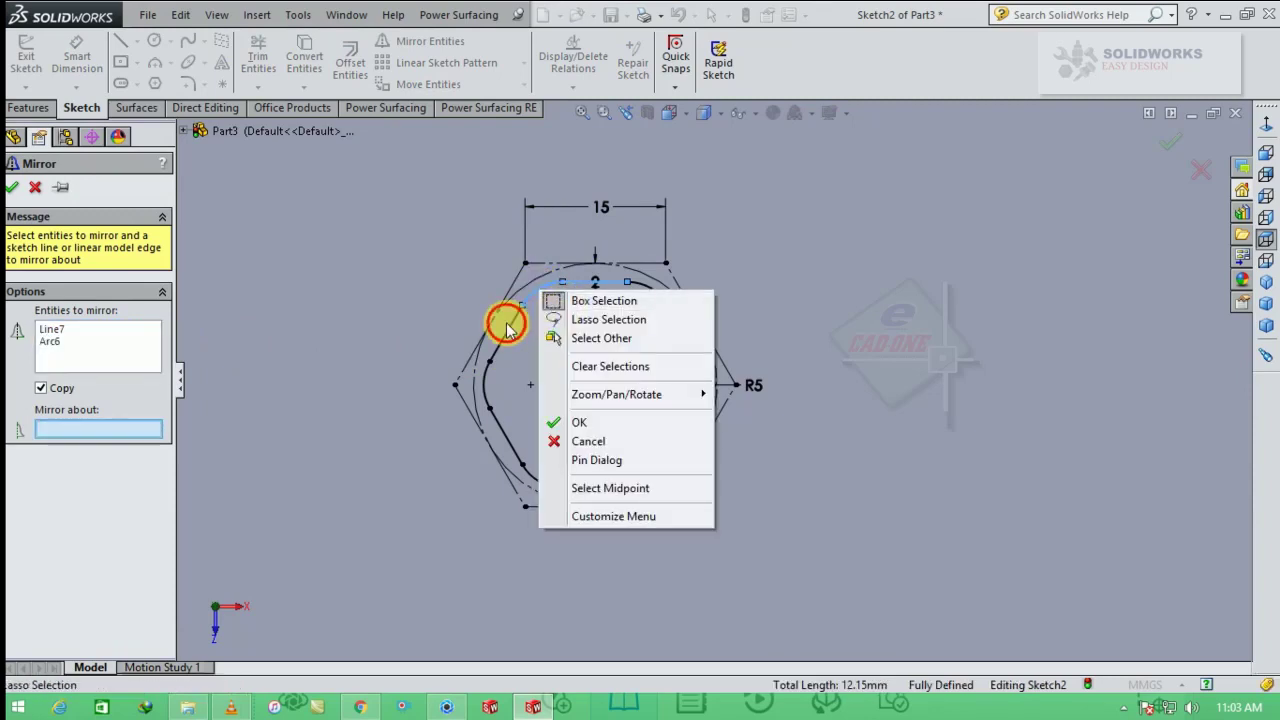
key("Escape")
left_click(109, 341)
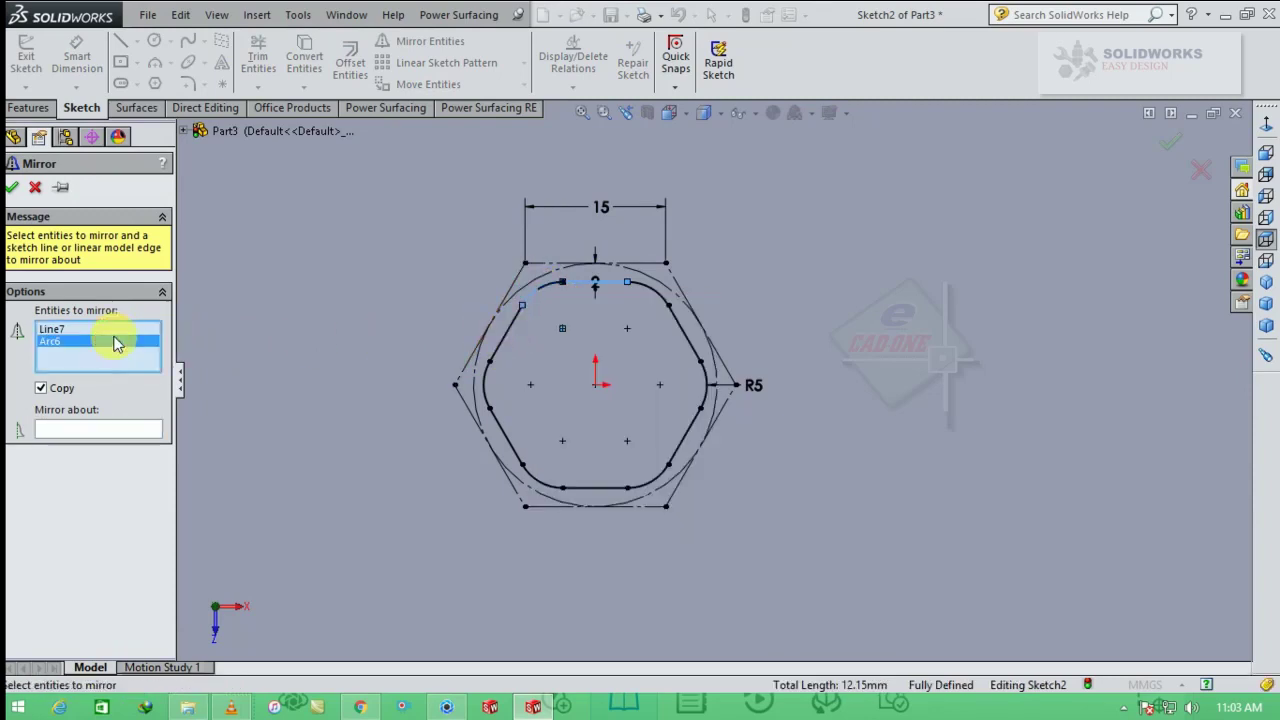
left_click(515, 331)
left_click(487, 388)
left_click(500, 423)
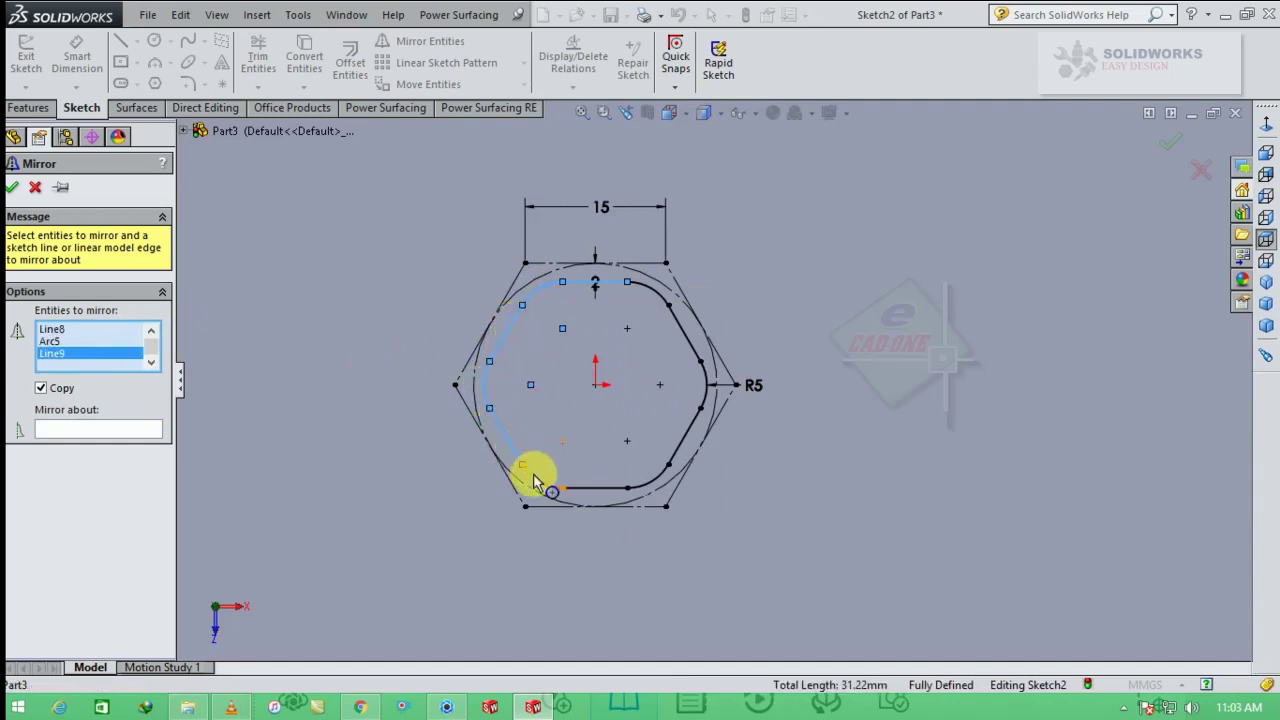
left_click(537, 480)
left_click(586, 490)
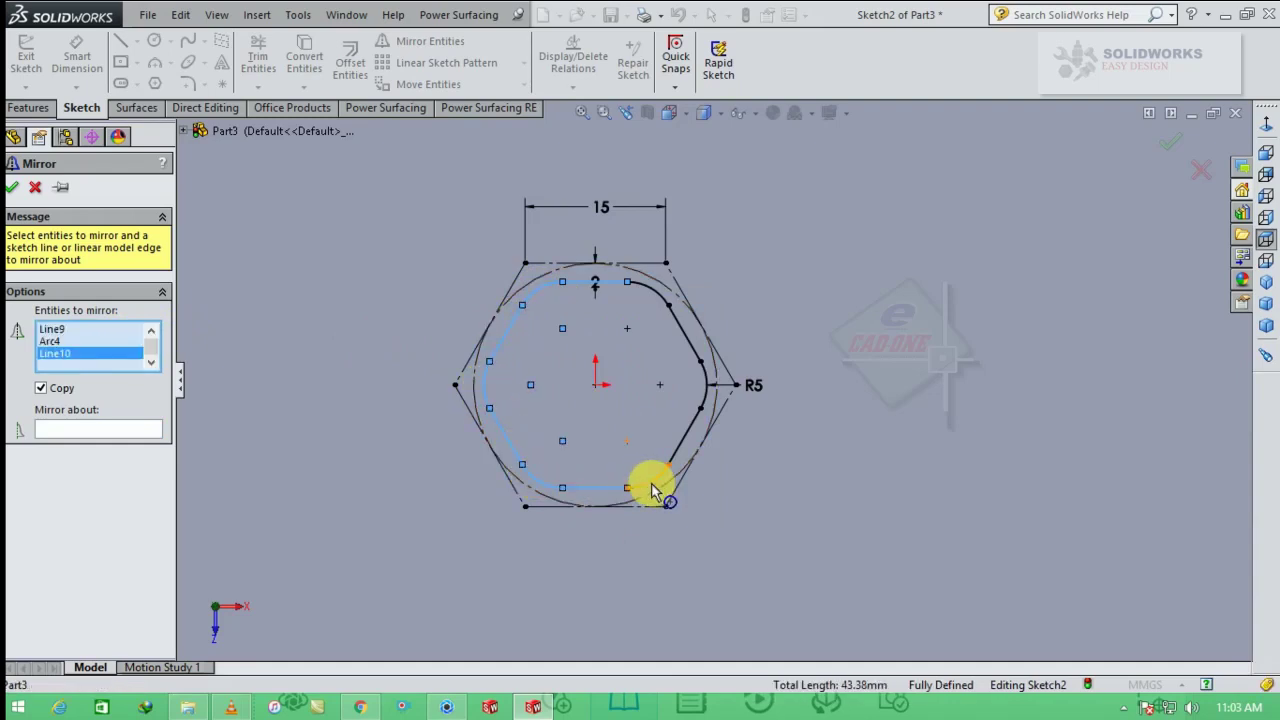
left_click(655, 480)
left_click(684, 436)
left_click(709, 377)
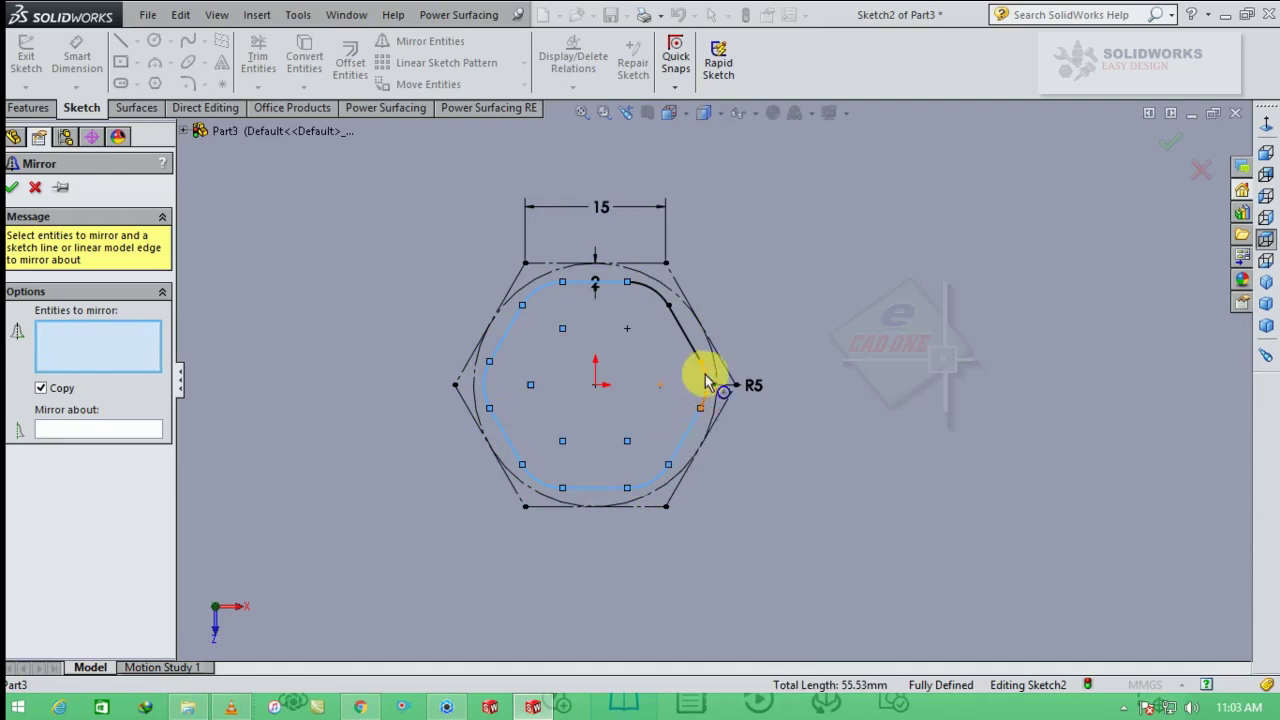
left_click(698, 348)
left_click(655, 290)
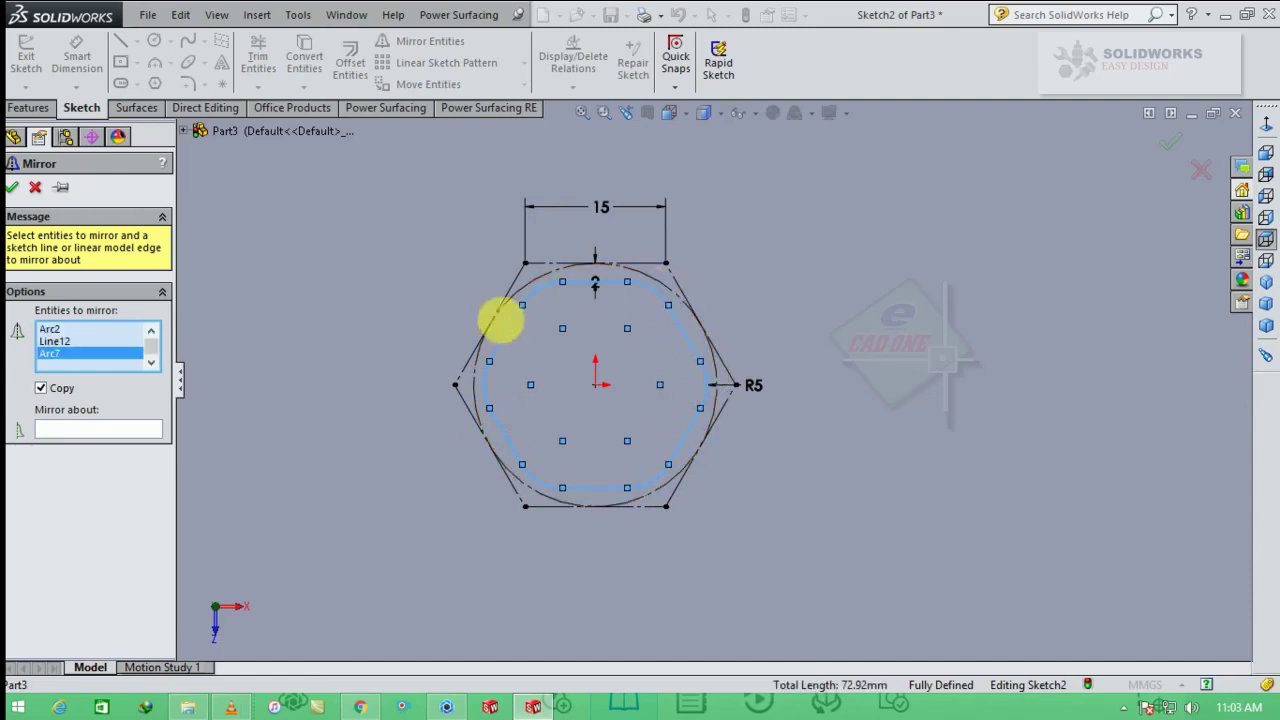
left_click(140, 428)
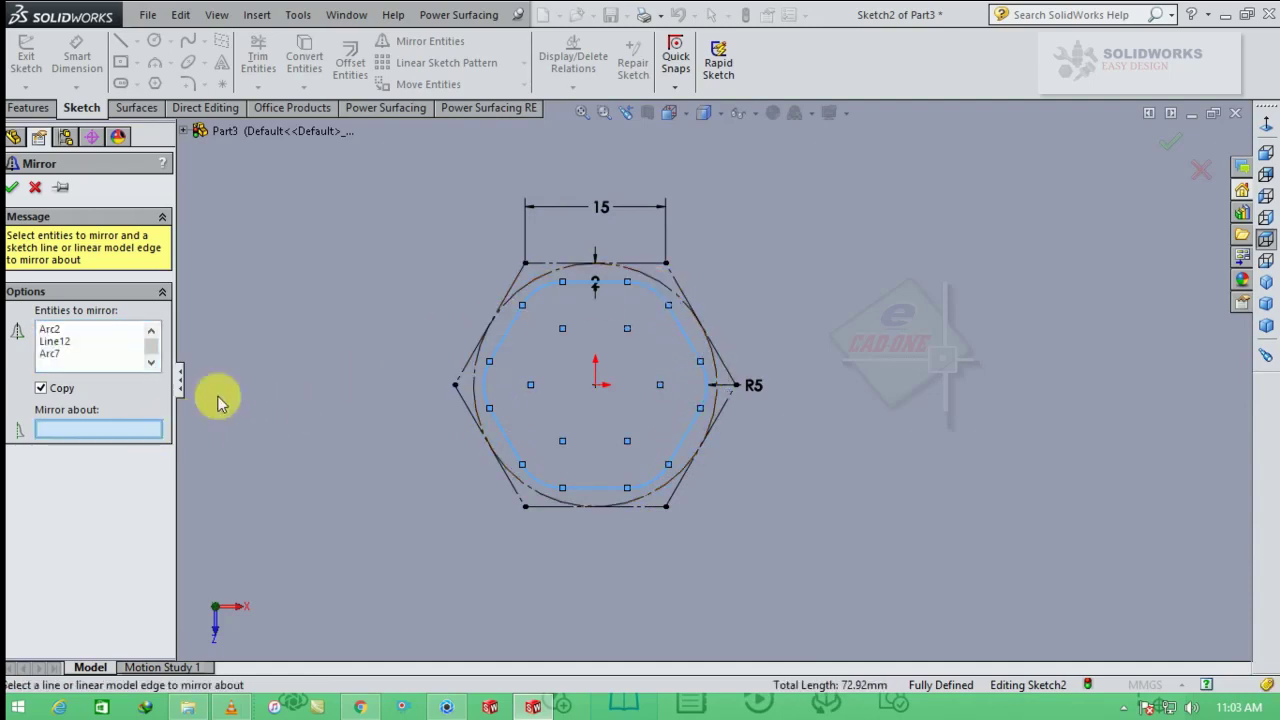
left_click(680, 285)
left_click(12, 188)
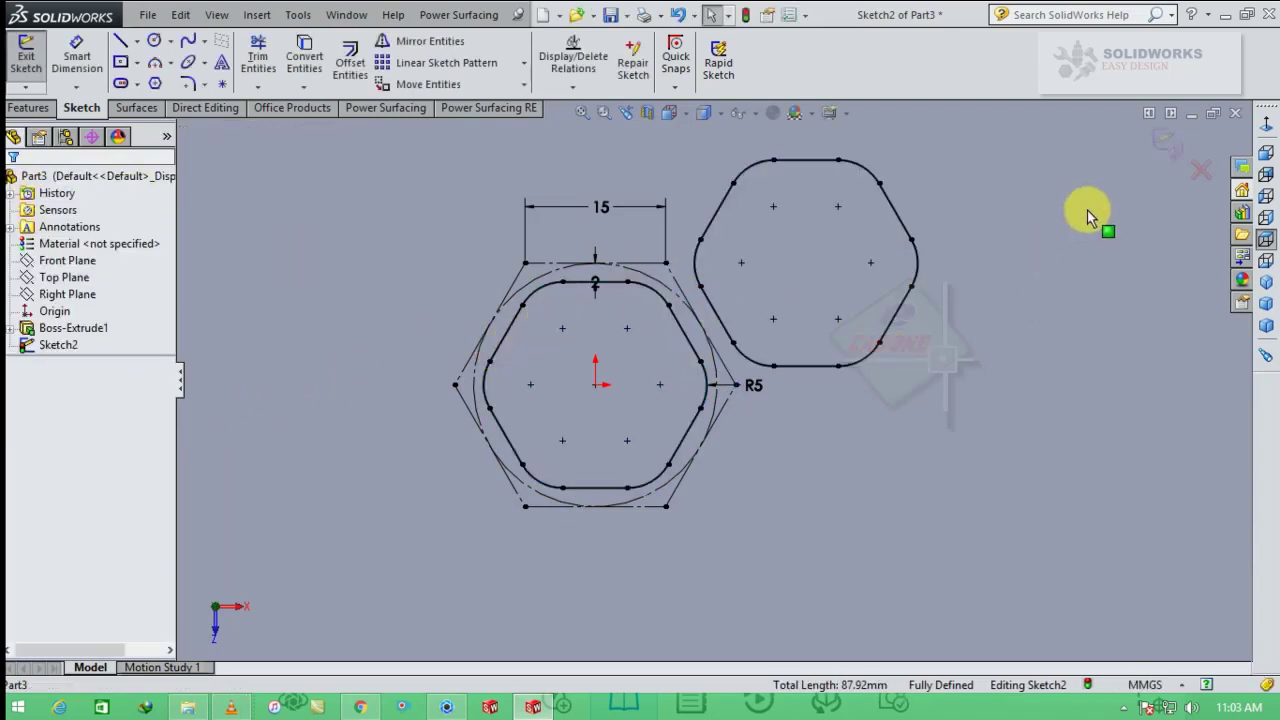
- Exit the hexagon sketch and show the plate in isometric view
left_click(1152, 144)
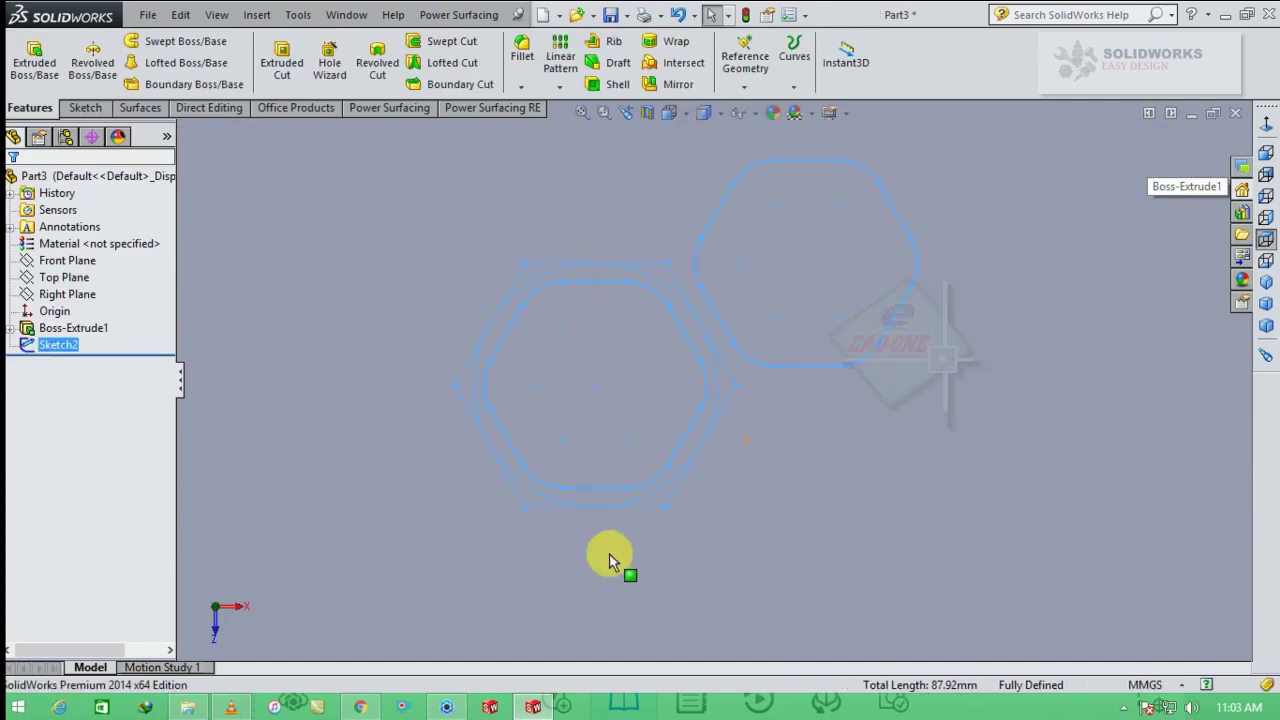
left_click(1266, 283)
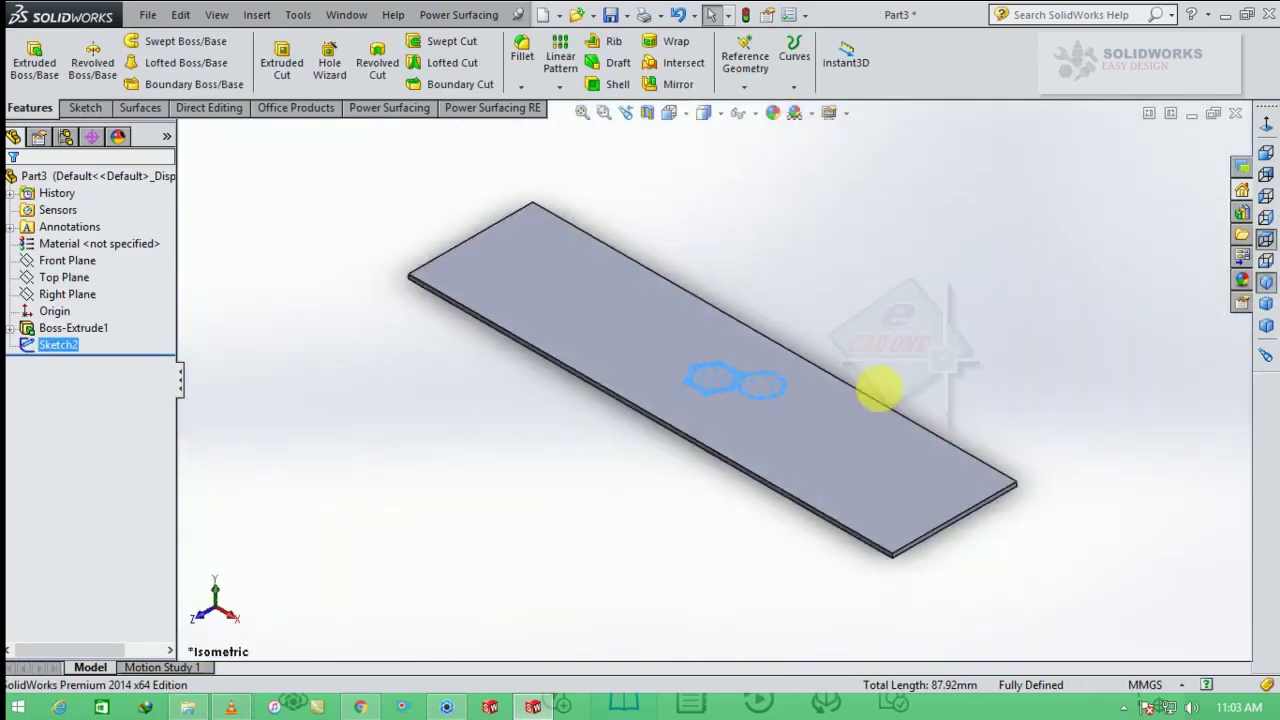
scroll(749, 401, "down", 5)
left_click(815, 422)
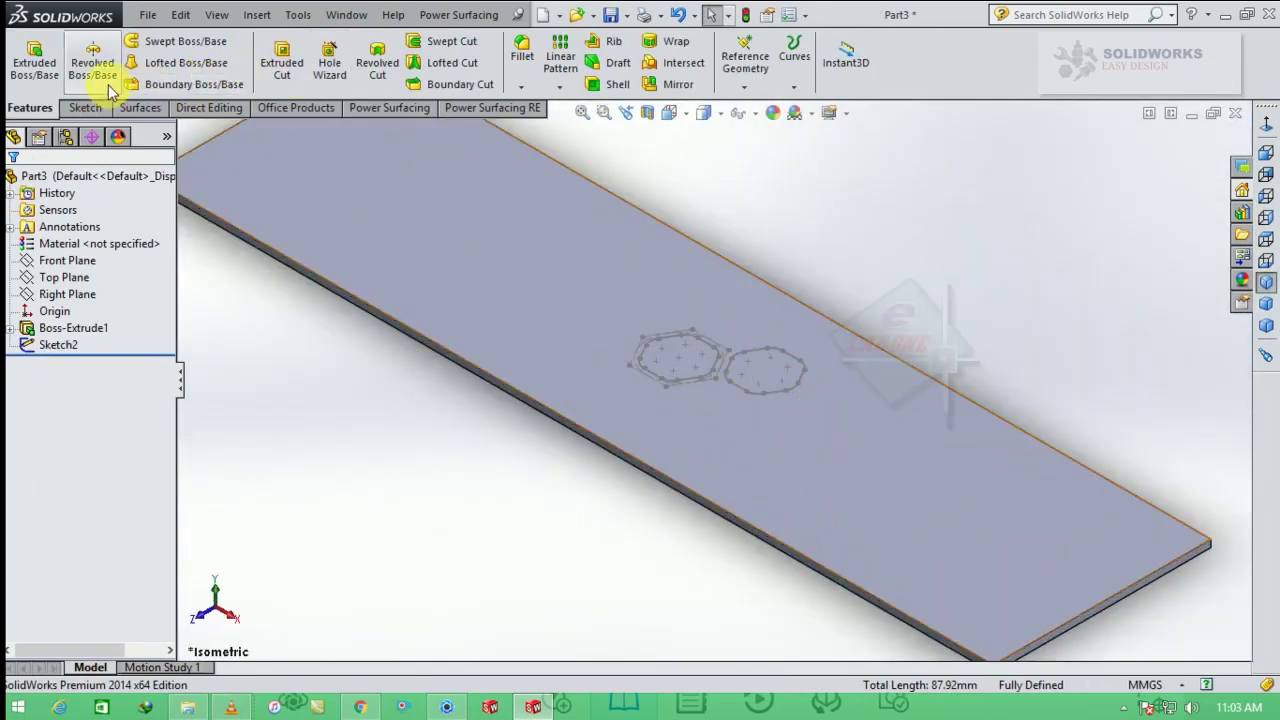
- Reopen the sketch containing the two rounded hexagons for editing
left_click(58, 344)
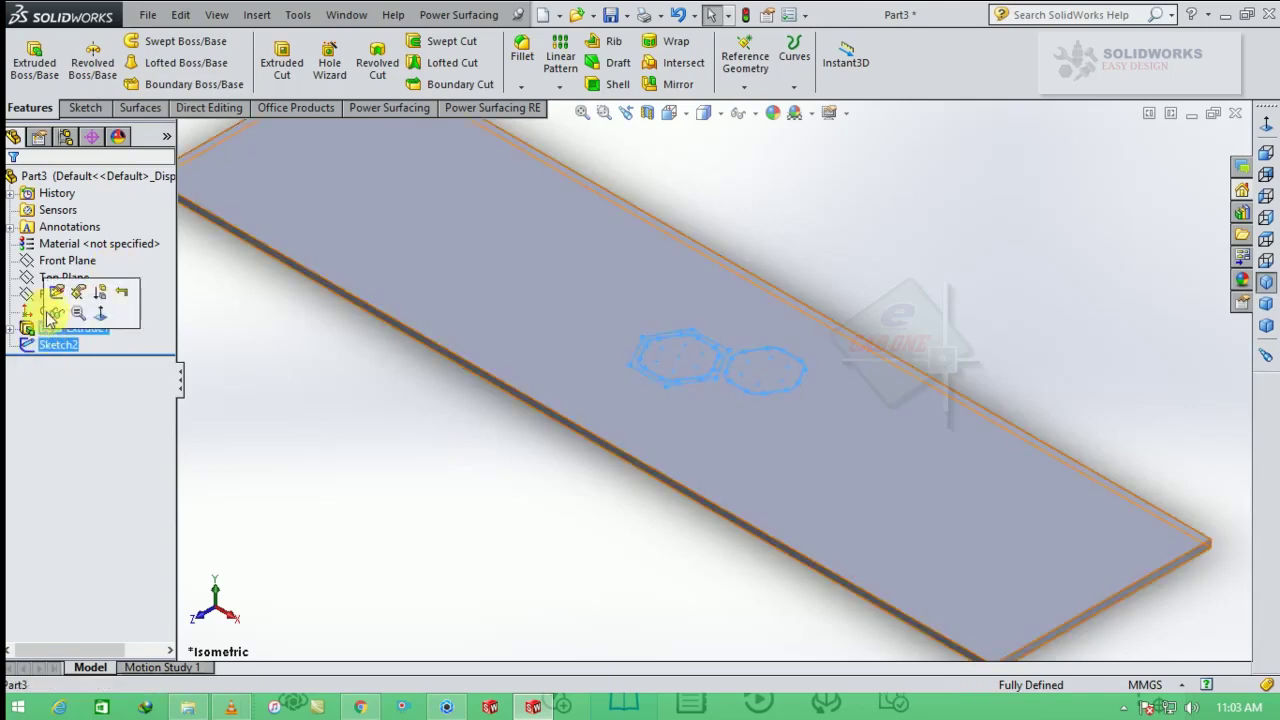
left_click(50, 297)
left_click(257, 58)
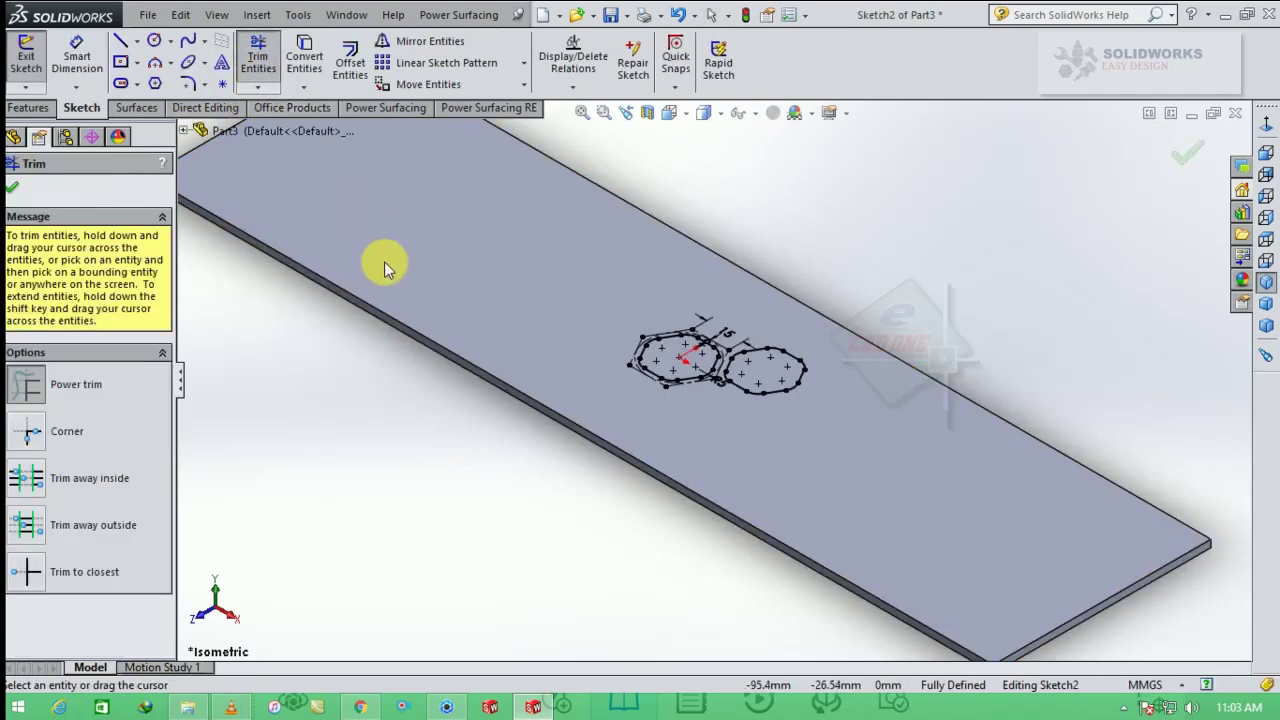
key("Escape")
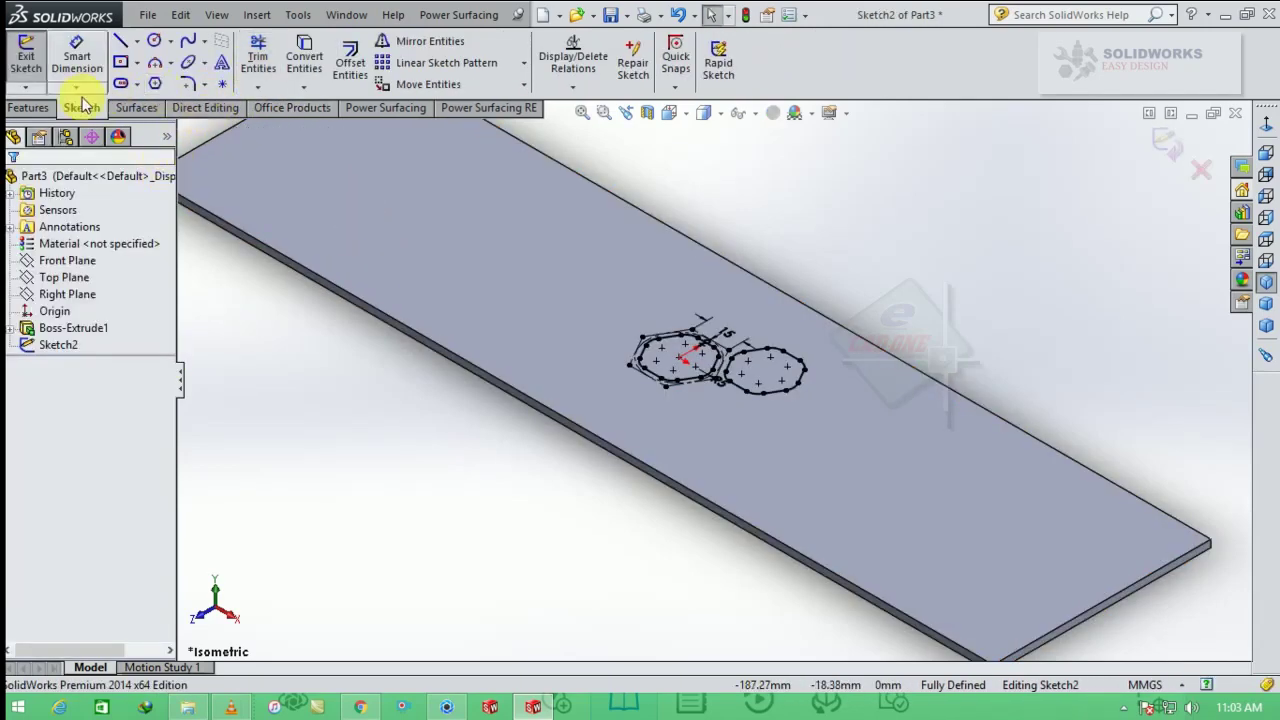
left_click(58, 345)
left_click(64, 348)
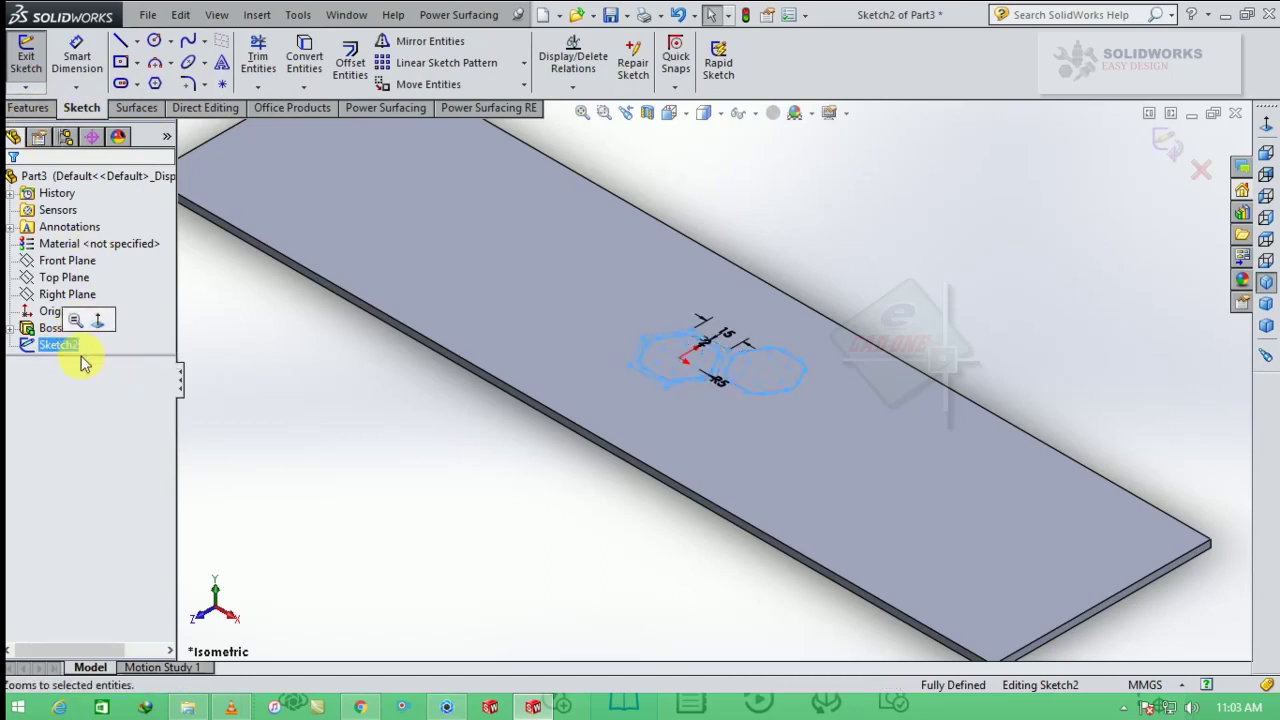
left_click(286, 413)
- Cut both rounded hexagons into the plate with a blind Extruded Cut 1.5 mm deep
left_click(28, 108)
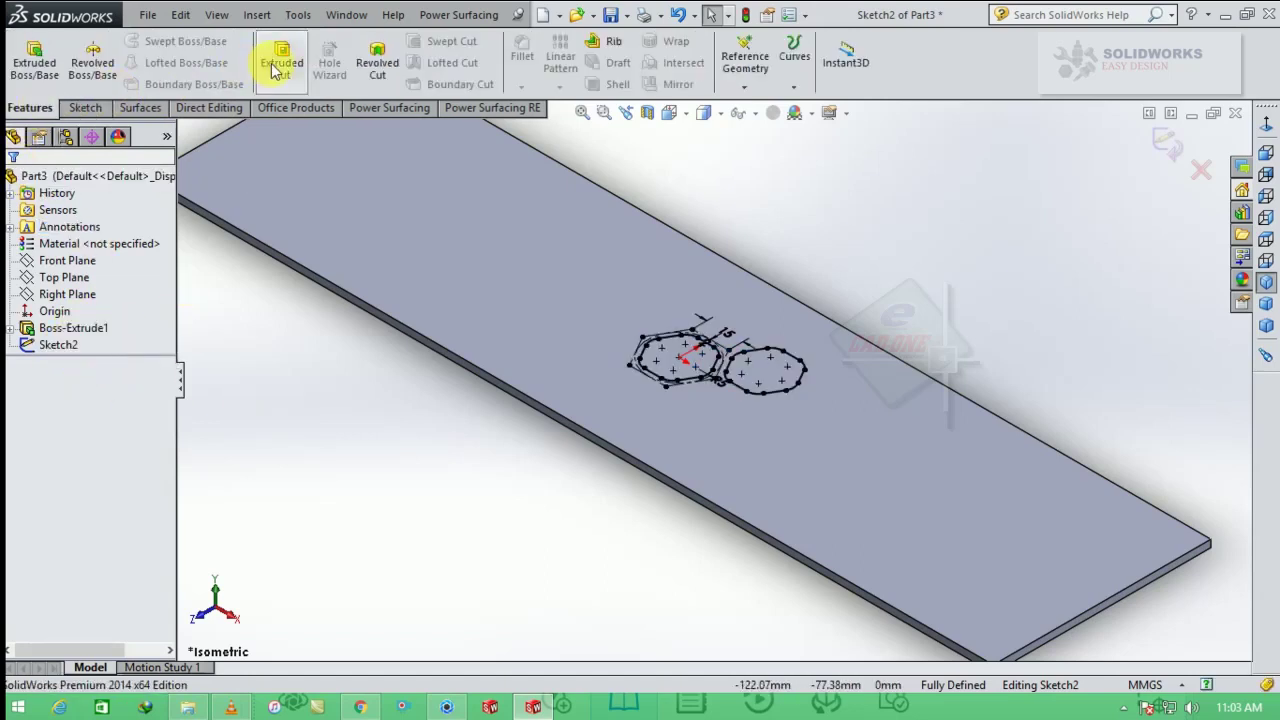
left_click(280, 62)
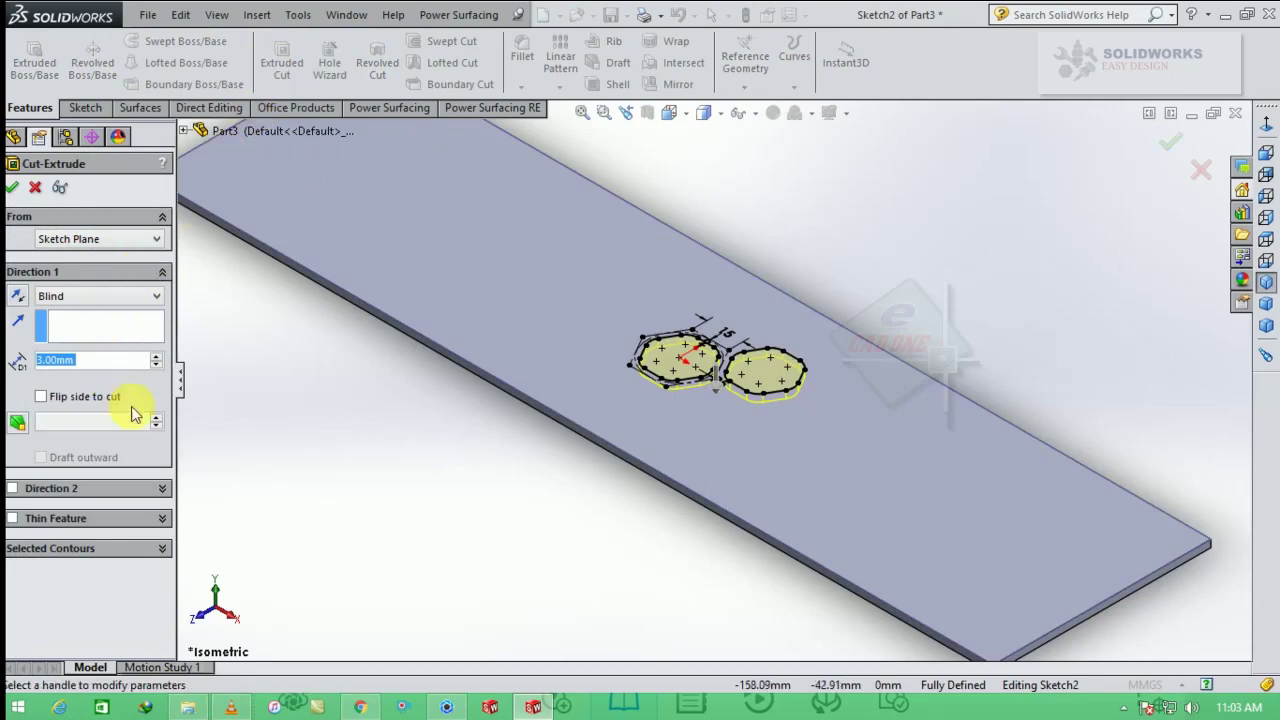
type("1.5")
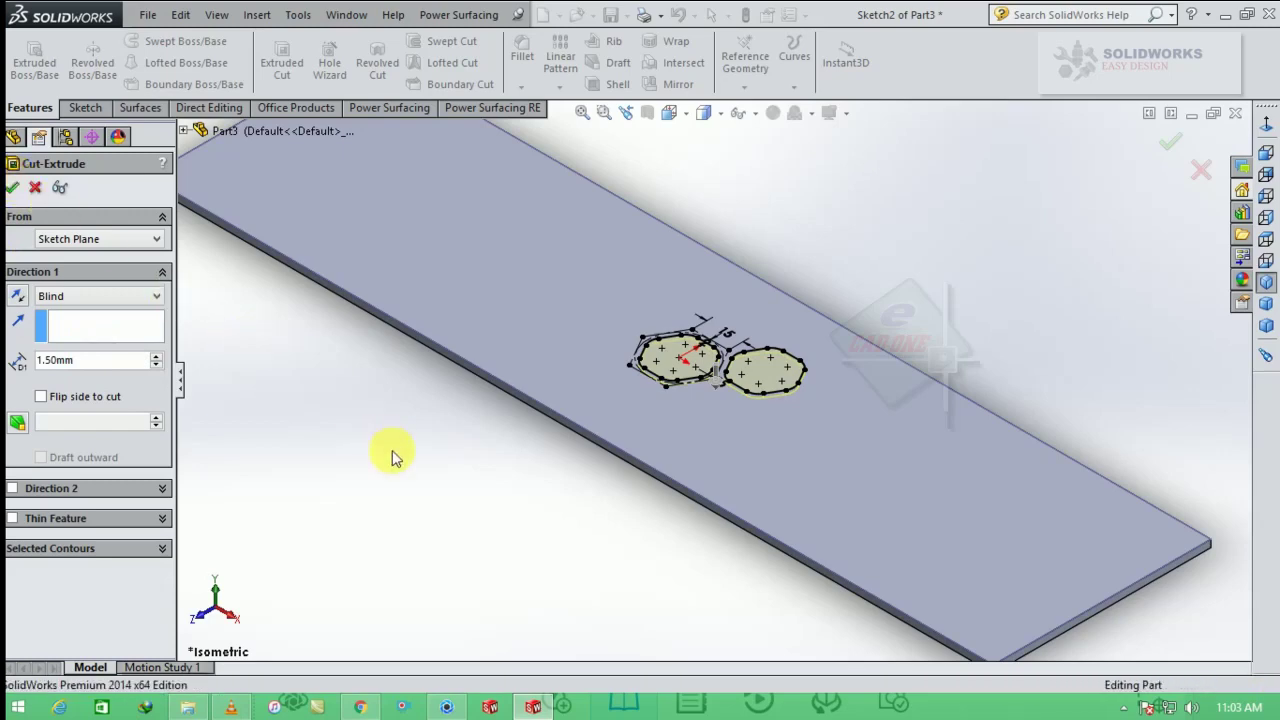
key("Return")
scroll(766, 400, "down", 4)
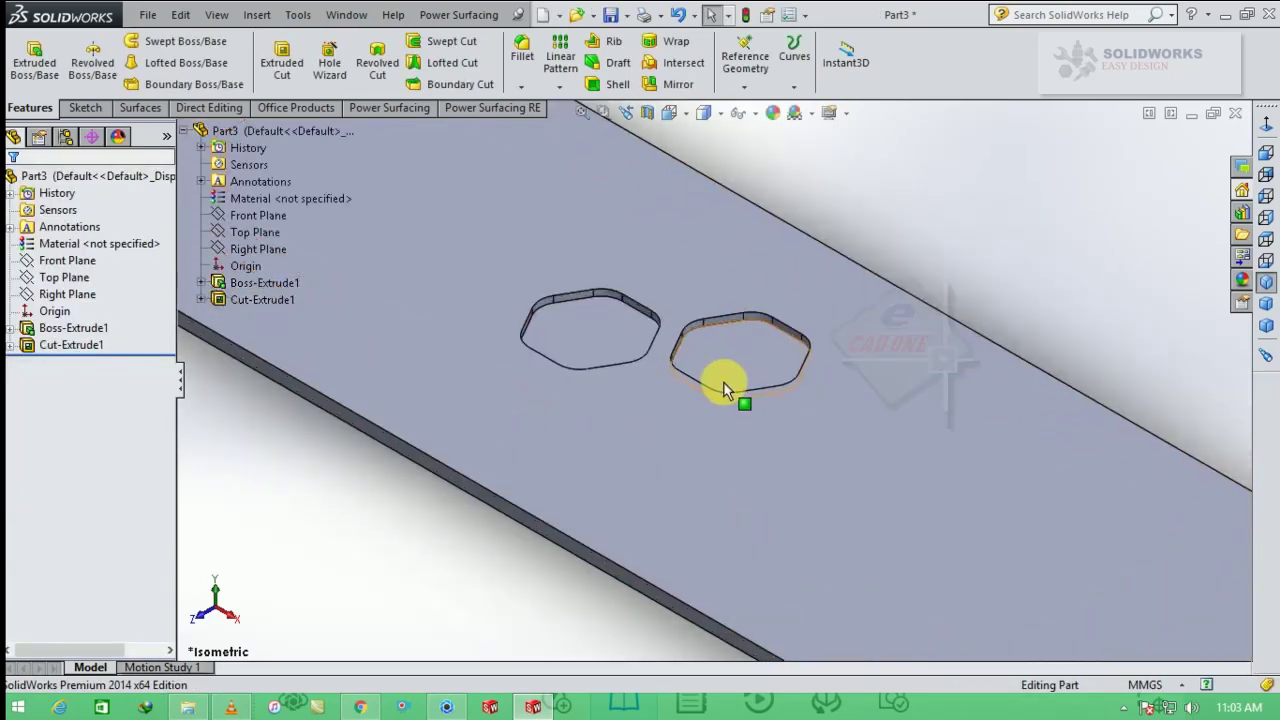
scroll(727, 390, "up", 3)
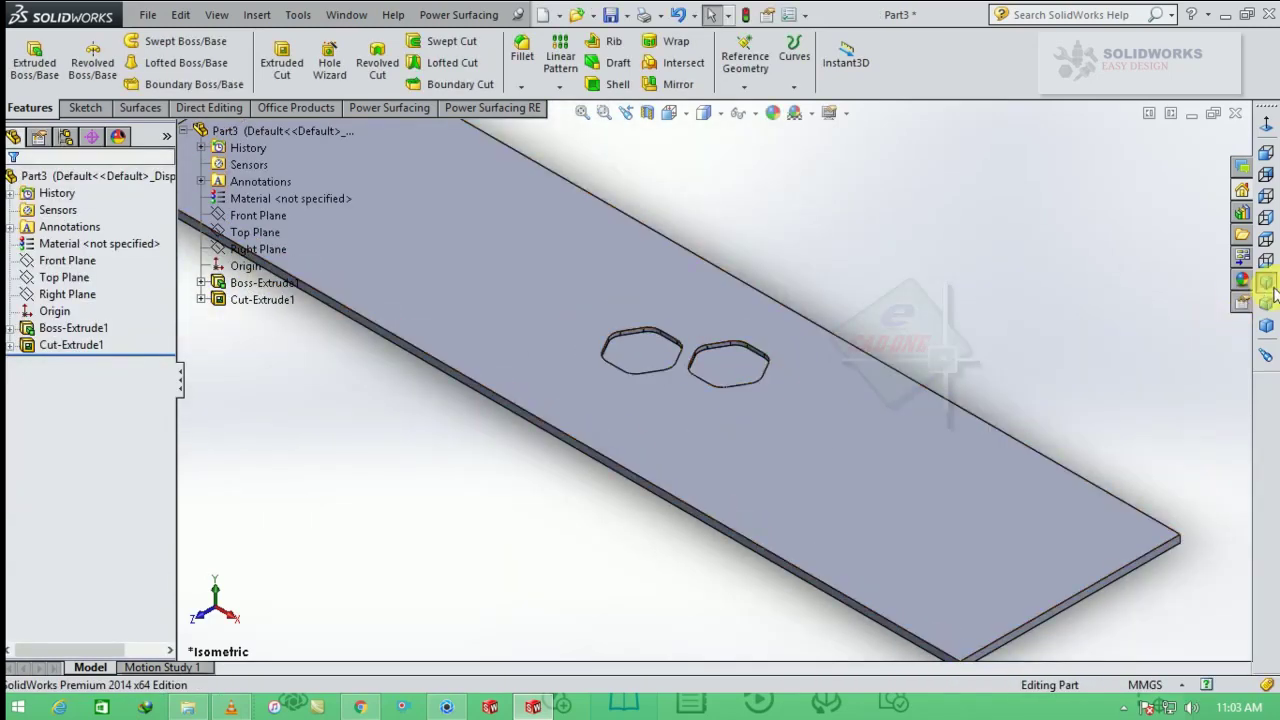
left_click(889, 401)
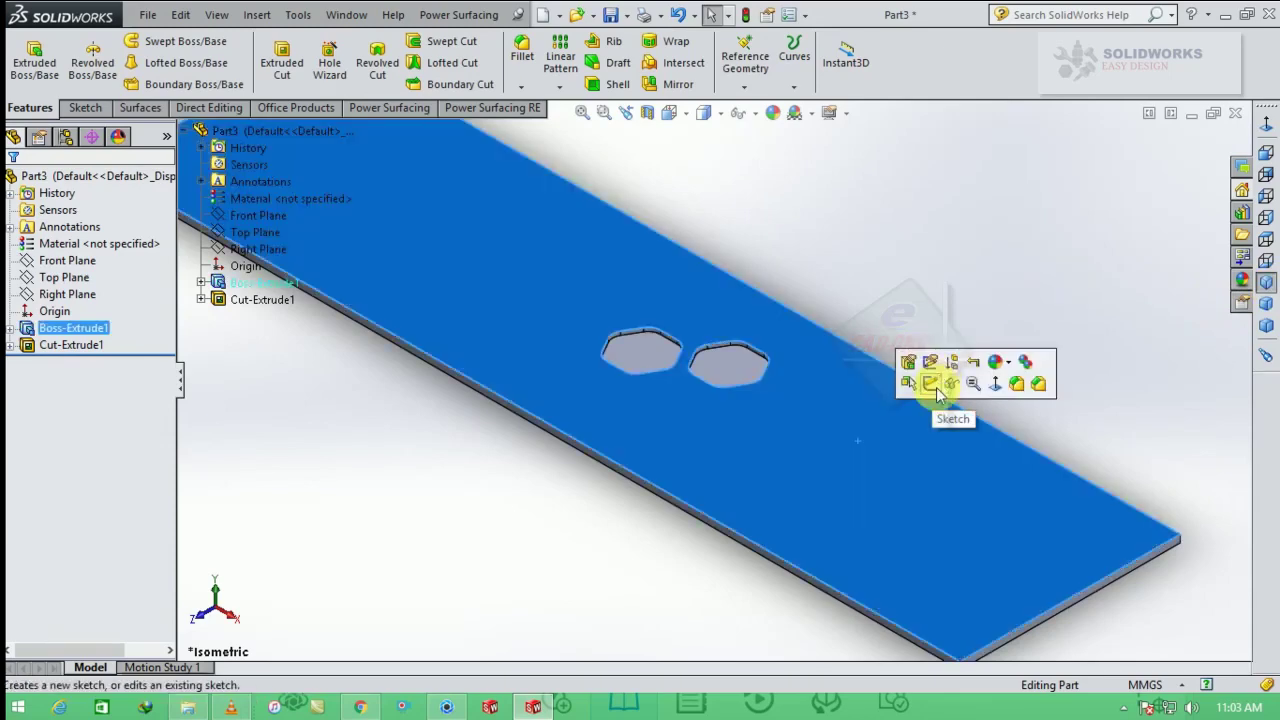
left_click(932, 385)
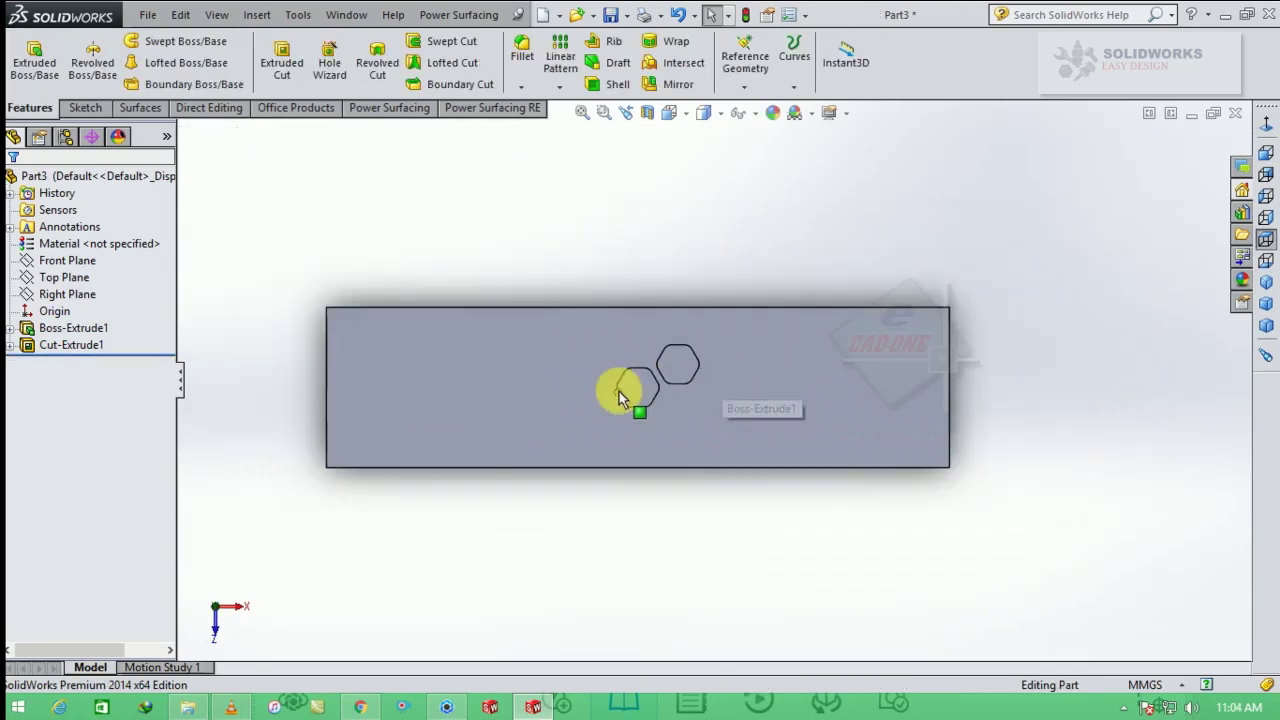
scroll(616, 393, "down", 1)
left_click(566, 88)
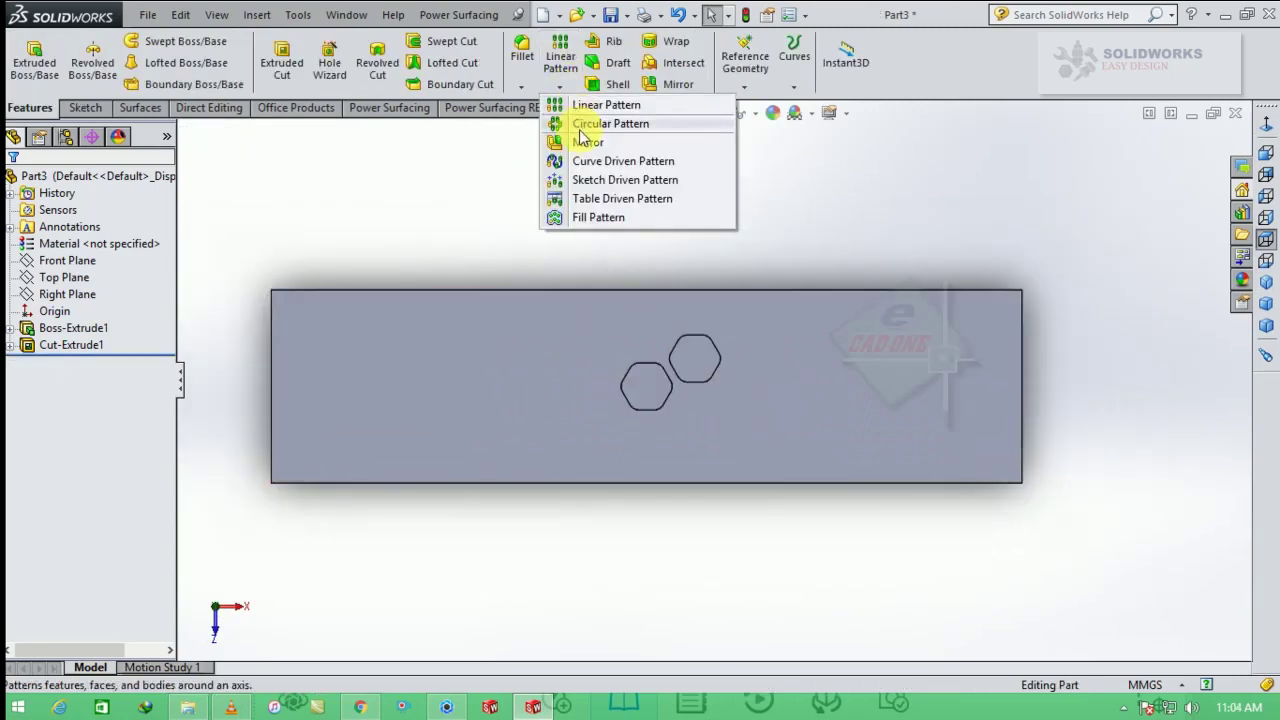
left_click(580, 131)
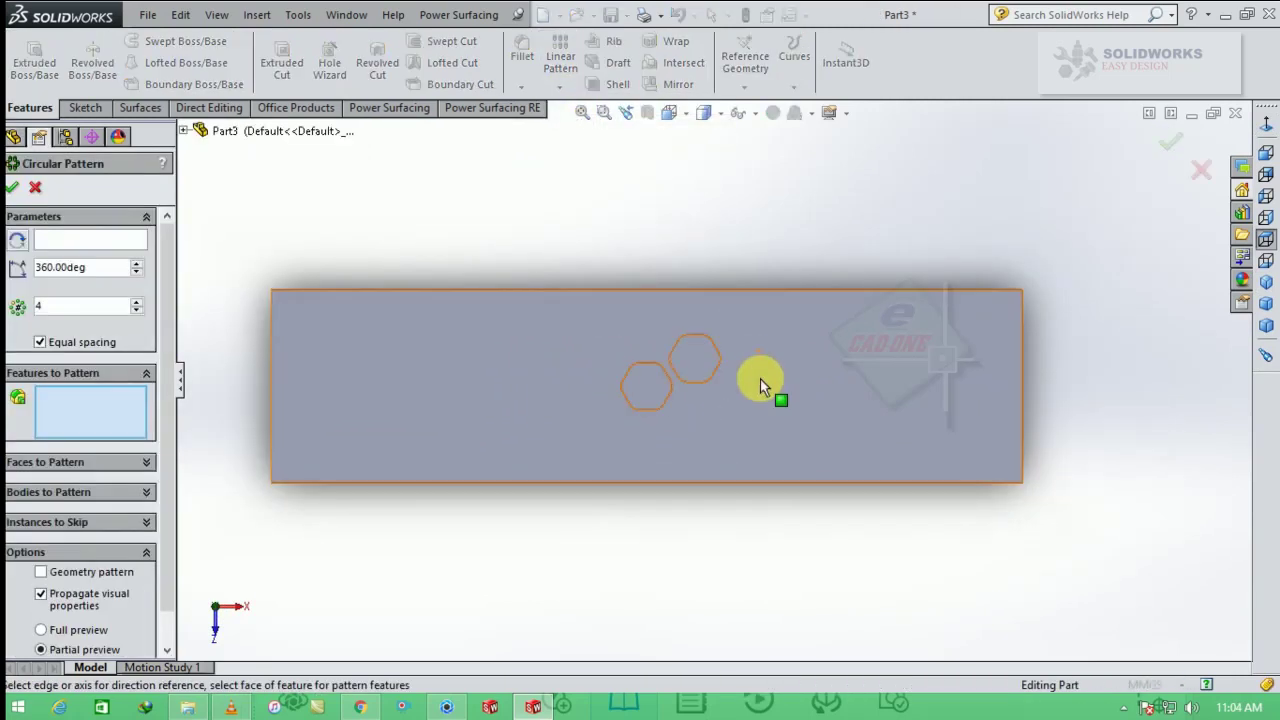
key("Escape")
- Set up a linear pattern of the hexagonal pocket cut along the plate's upper long edge with 50 mm spacing
left_click(562, 90)
left_click(585, 106)
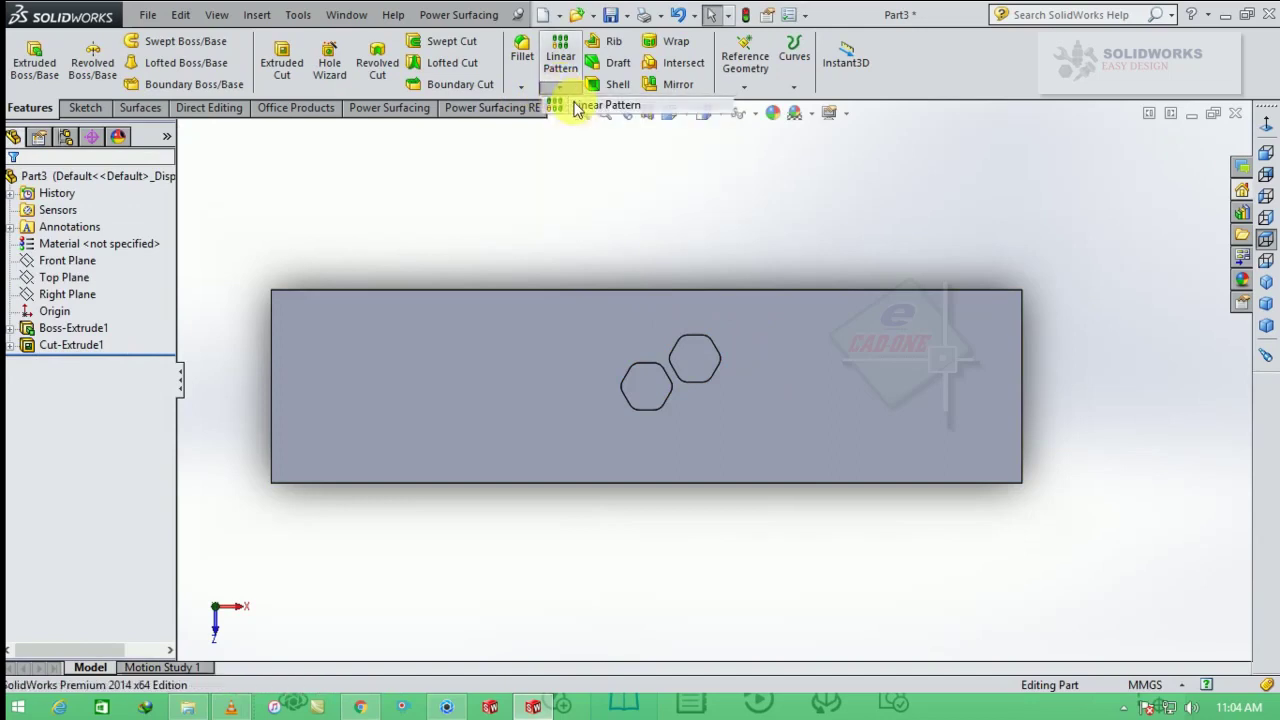
left_click(689, 360)
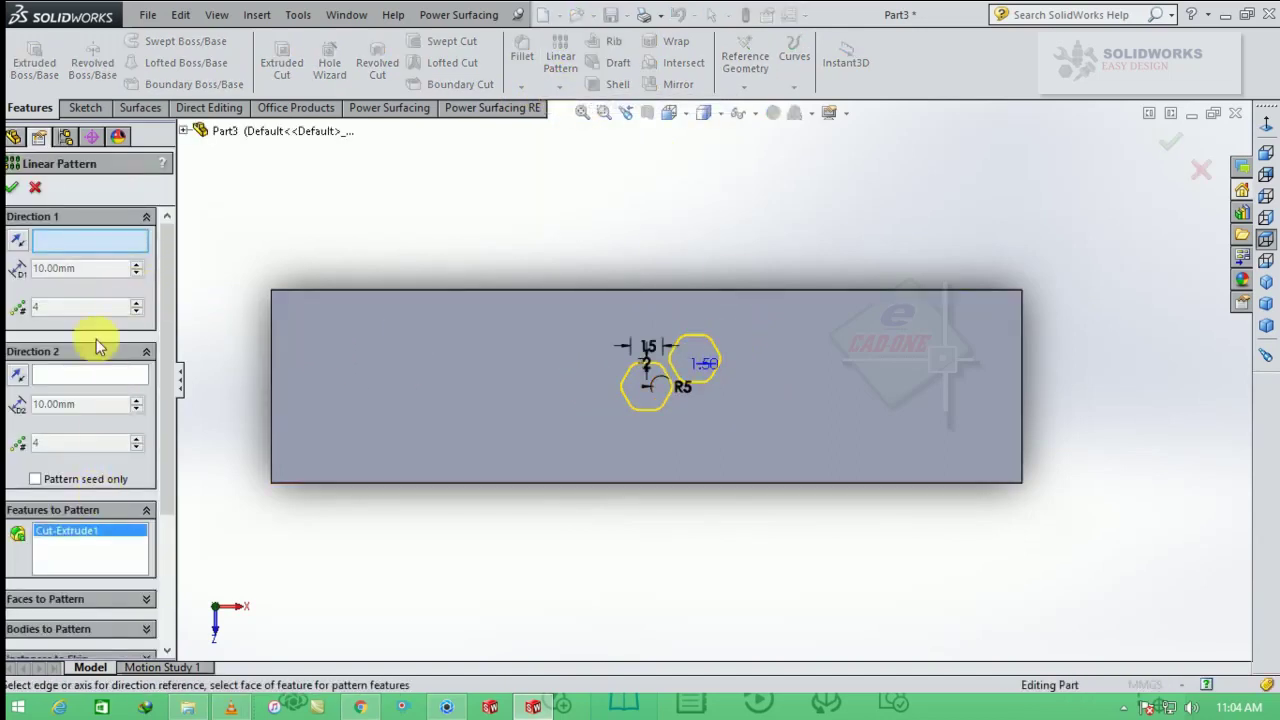
left_click(797, 291)
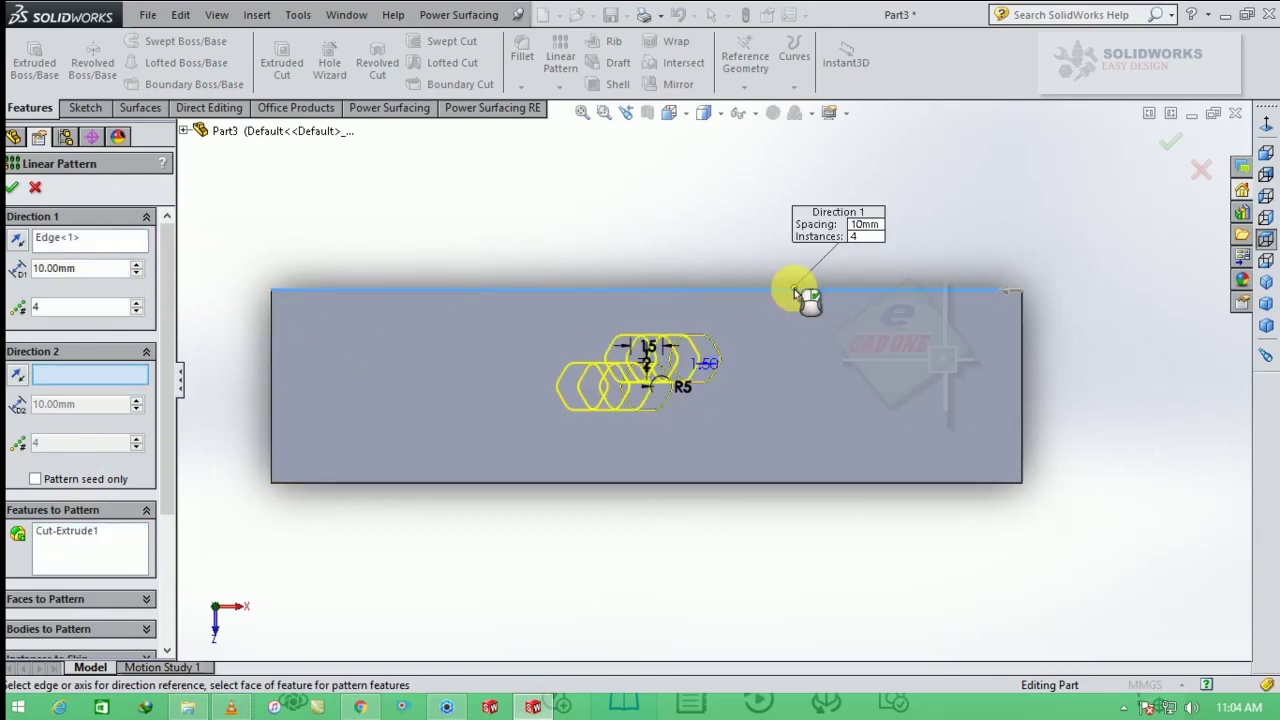
left_click(138, 266)
left_click(138, 266)
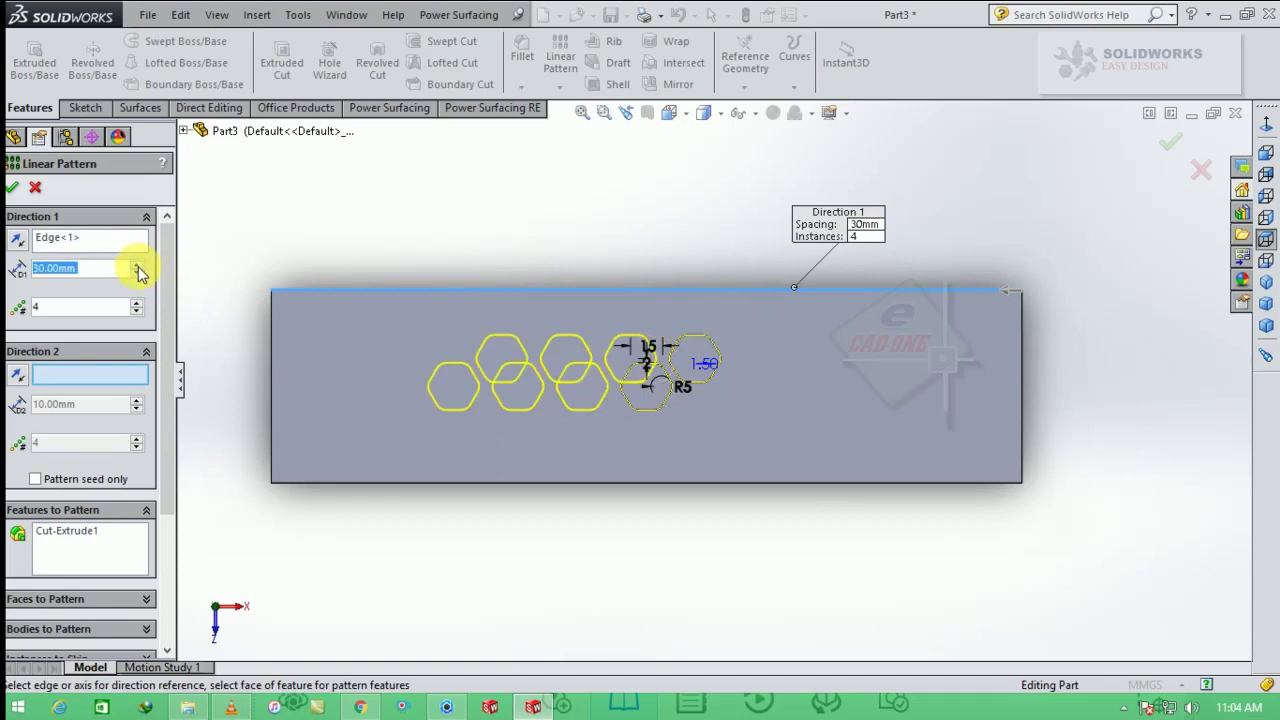
left_click(138, 266)
left_click(138, 266)
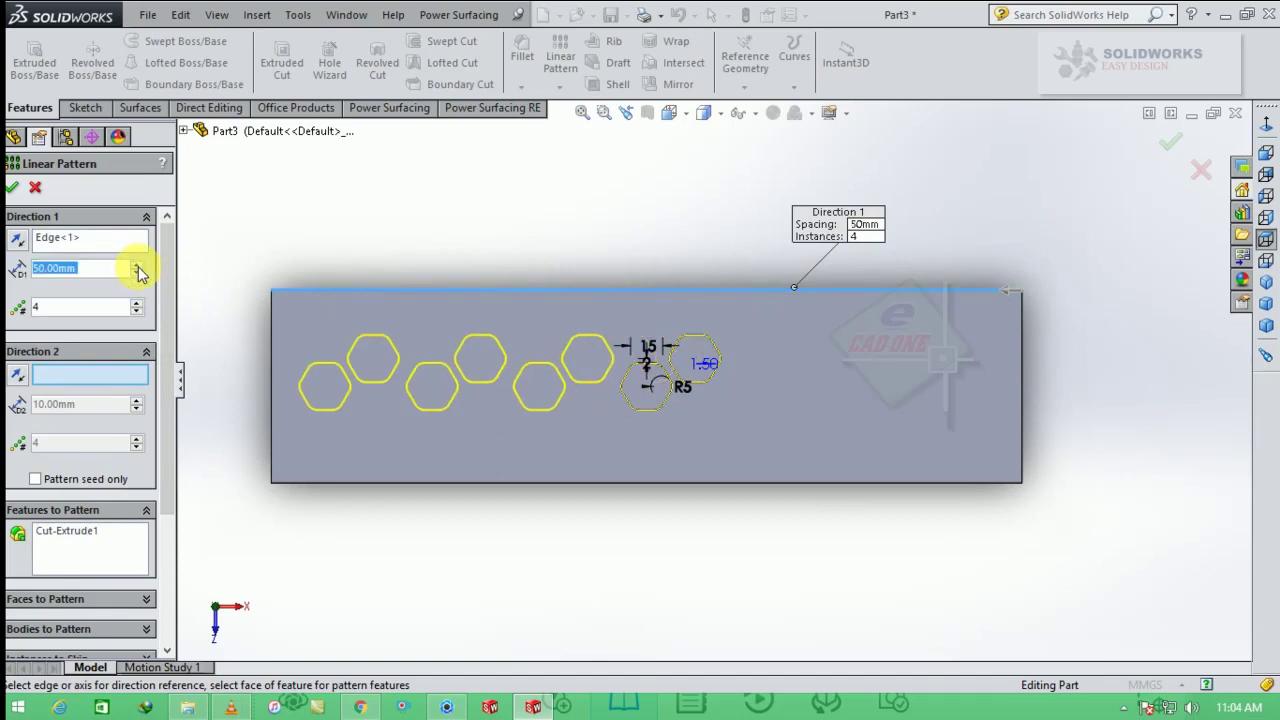
- Set the pattern's first direction to 5 instances spaced 45 mm apart
left_click(80, 308)
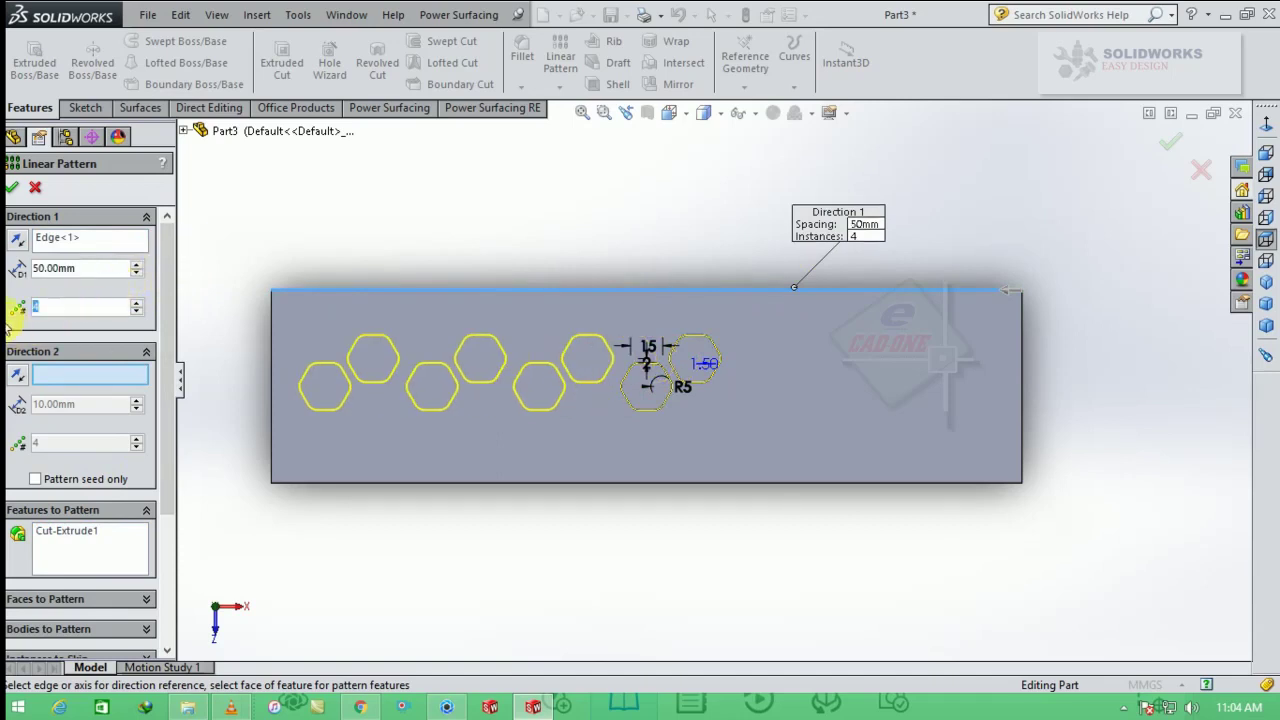
type("5")
key("Return")
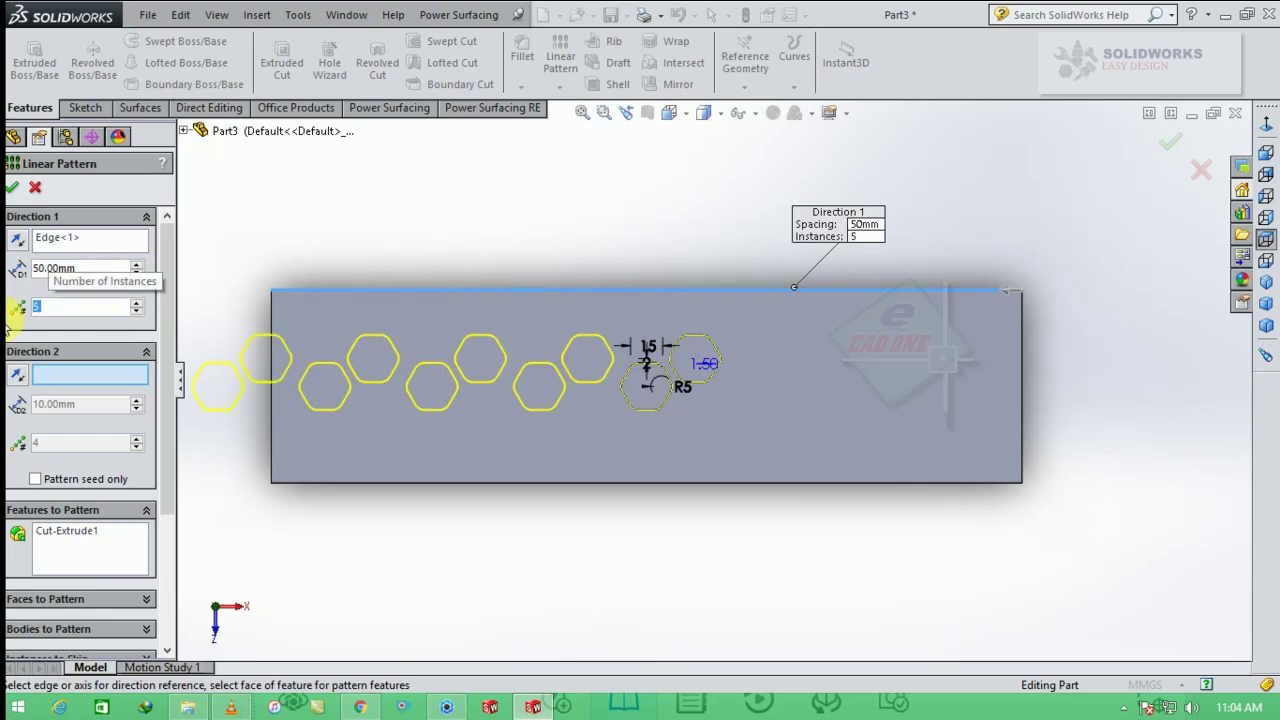
left_click(94, 270)
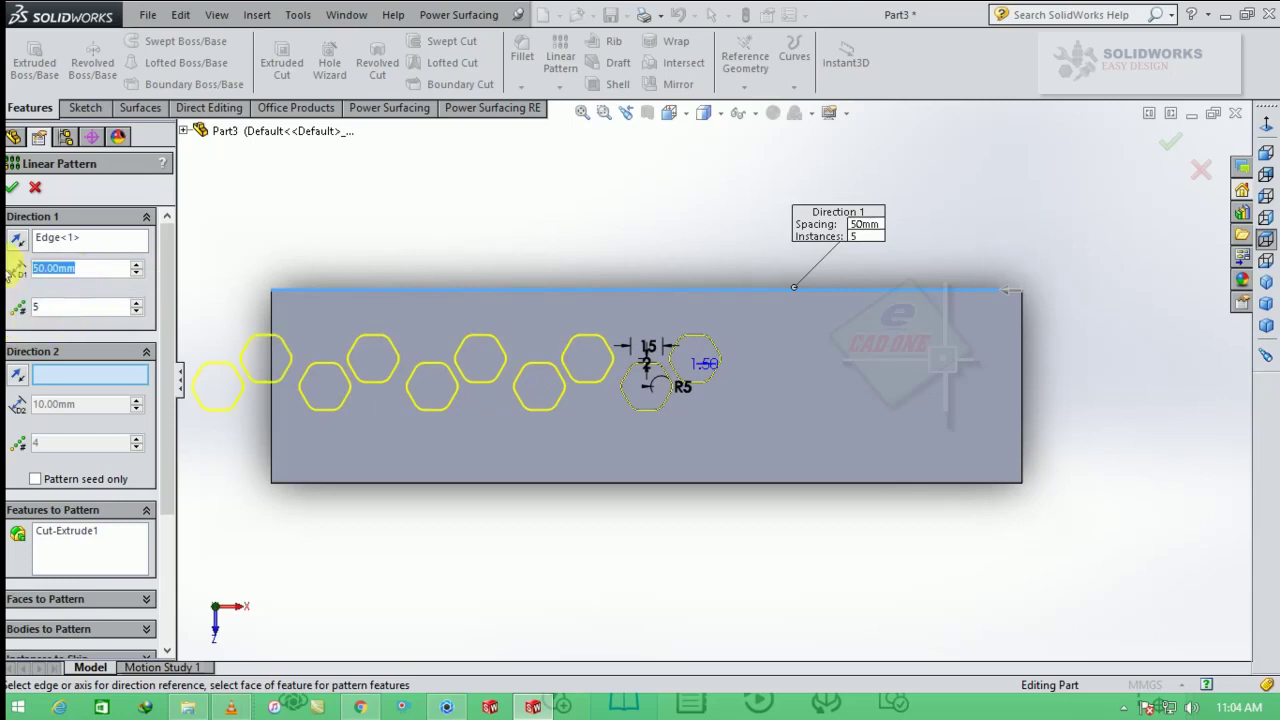
type("45")
key("Return")
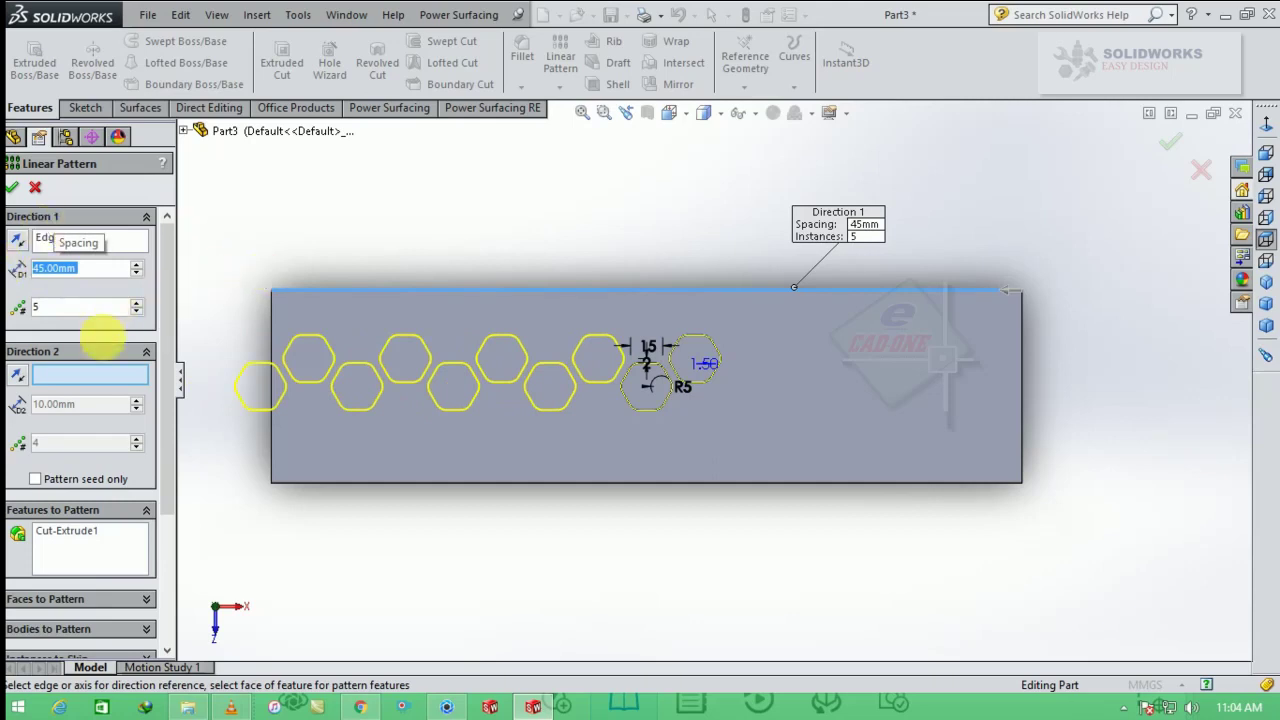
- Add a second pattern direction along the plate's lower long edge with 5 instances 45 mm apart, and create the pattern
left_click(94, 372)
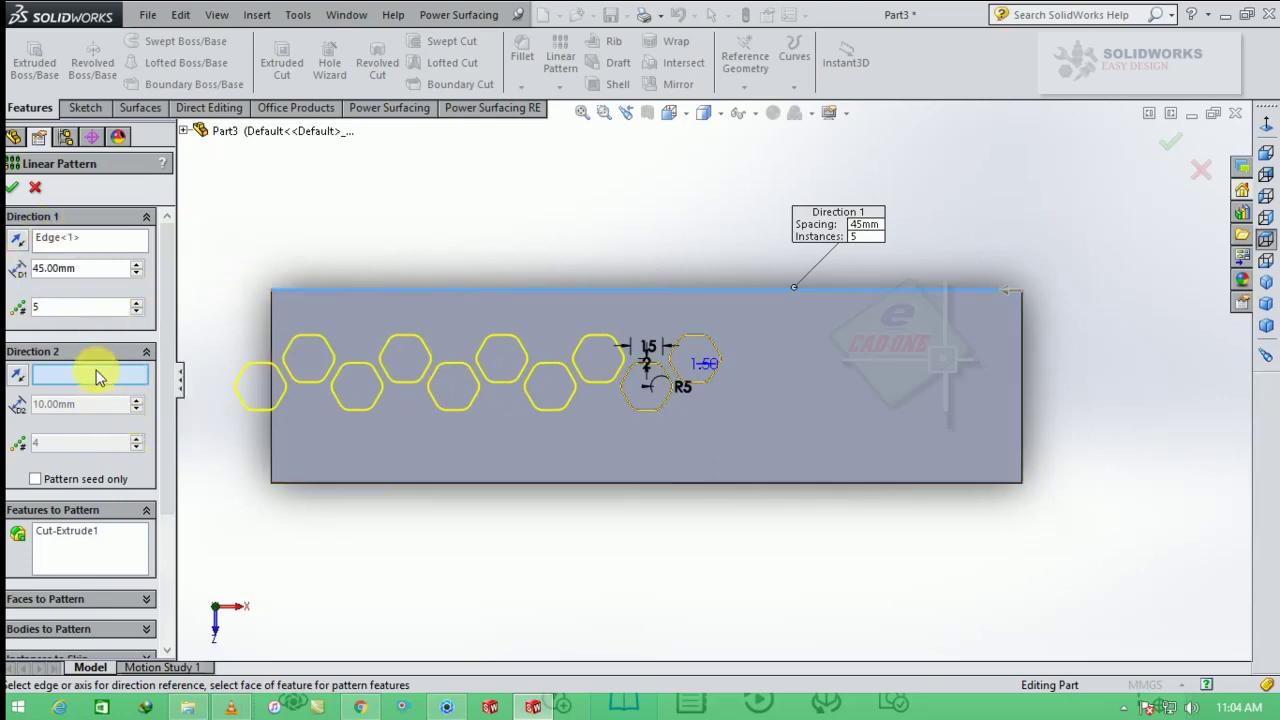
left_click(703, 486)
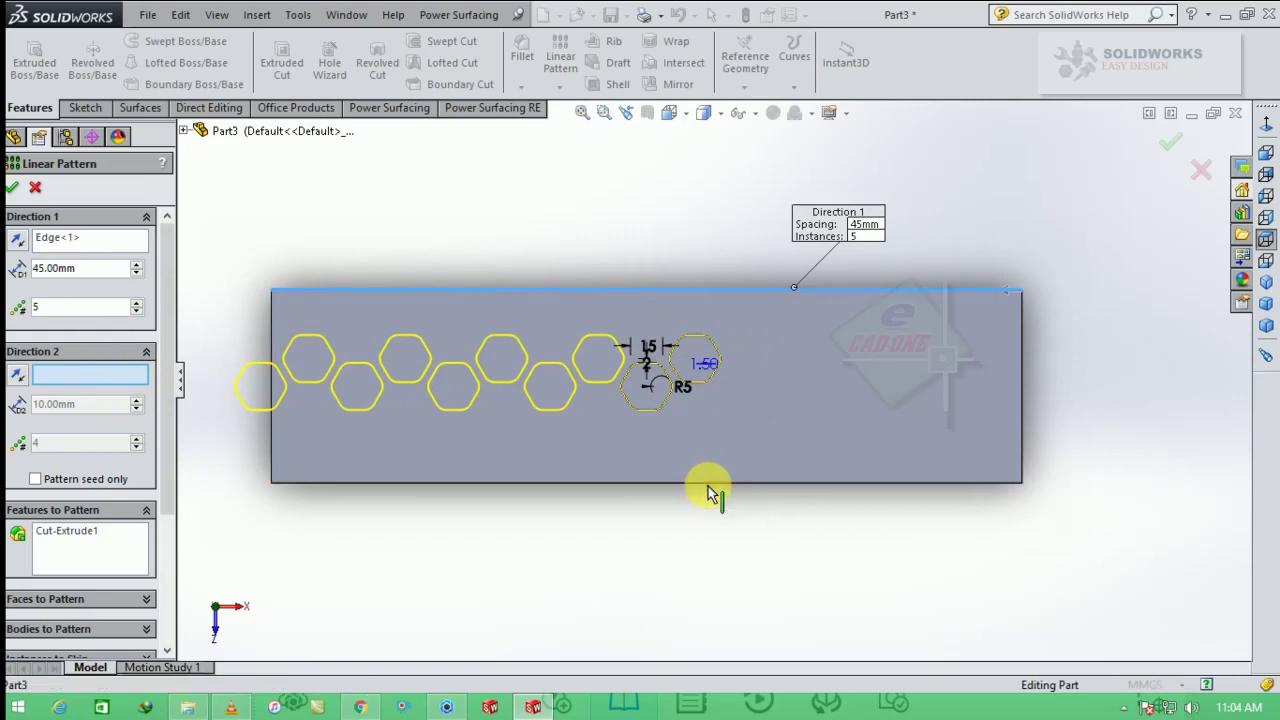
left_click(15, 376)
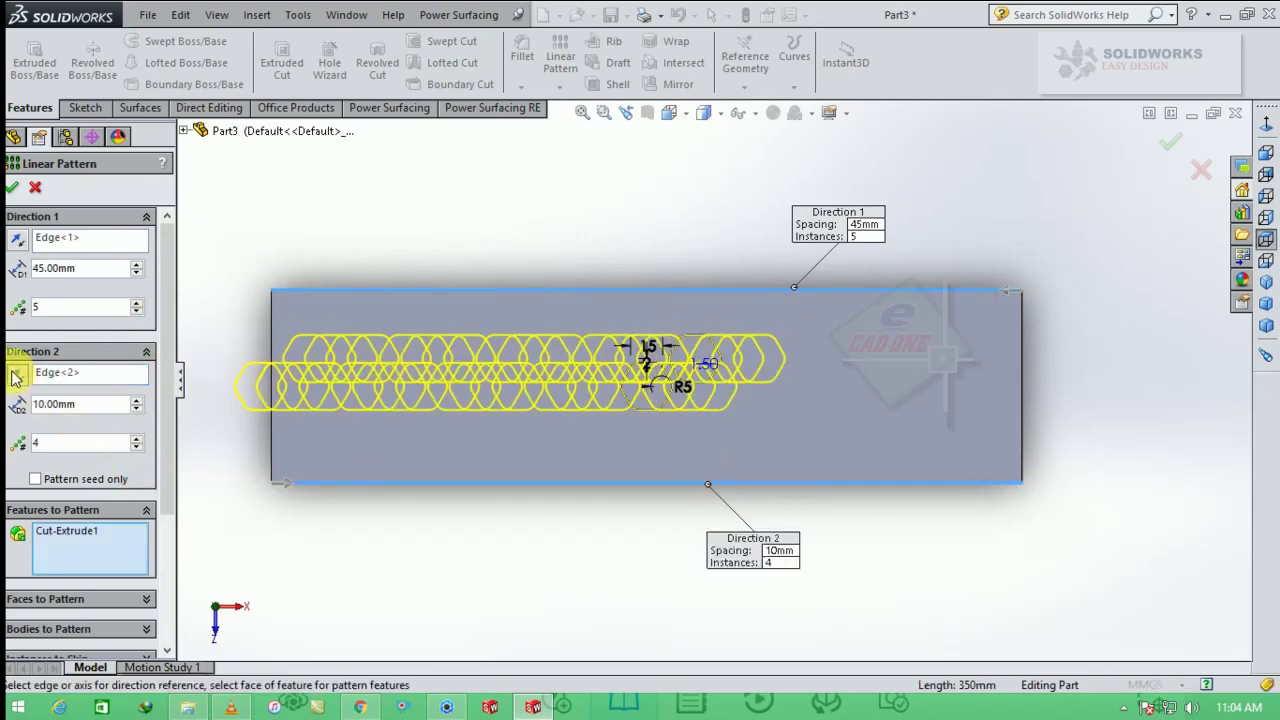
left_click_drag(101, 404, 17, 404)
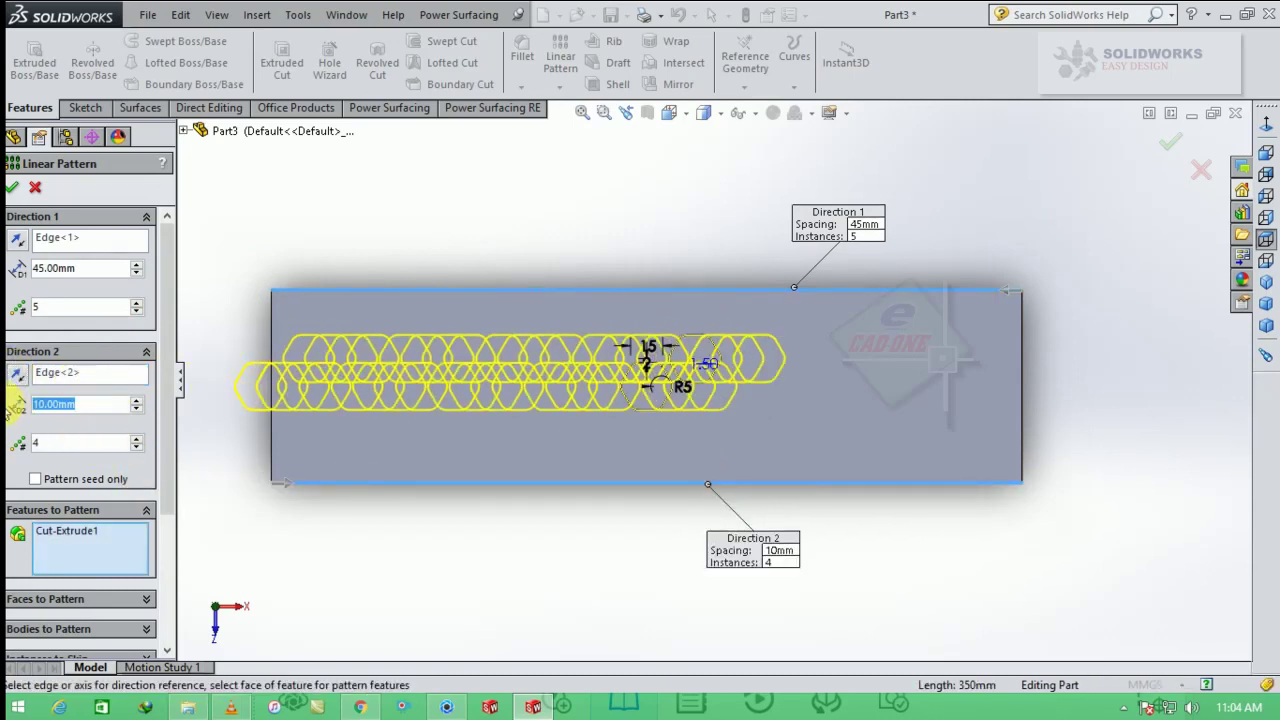
type("5")
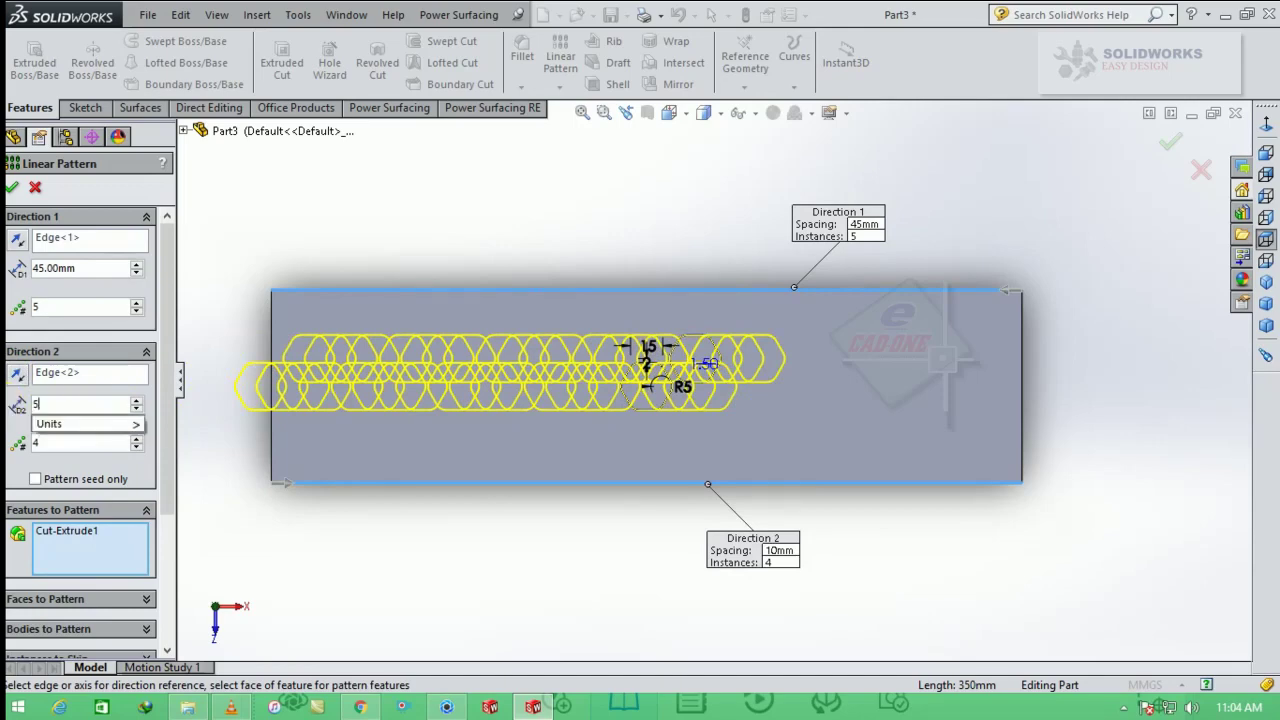
key("BackSpace")
type("45")
key("Return")
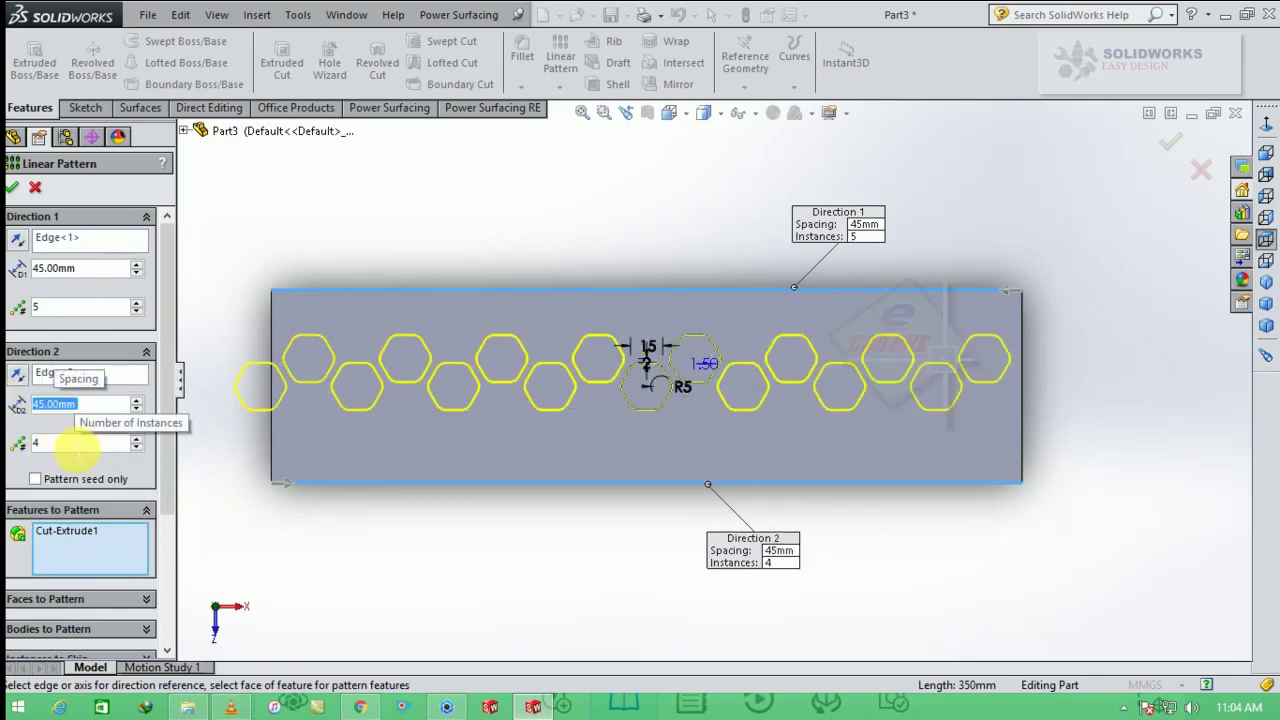
left_click(136, 441)
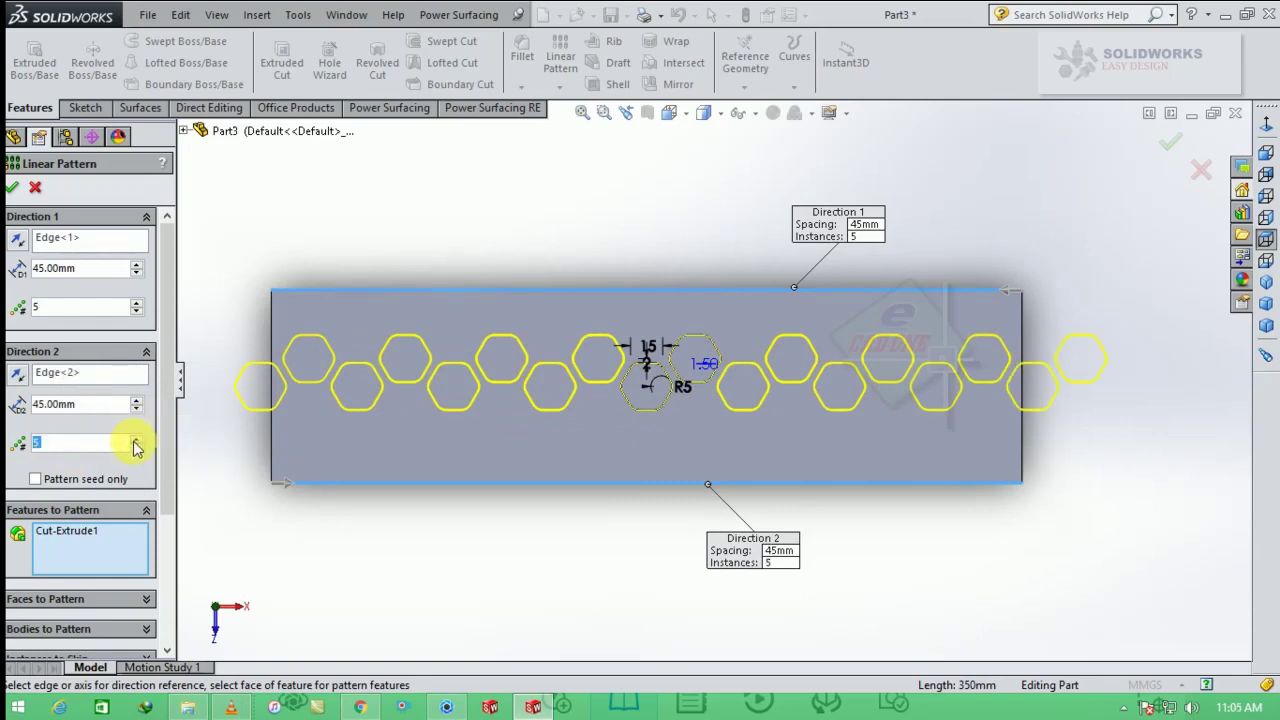
left_click(12, 188)
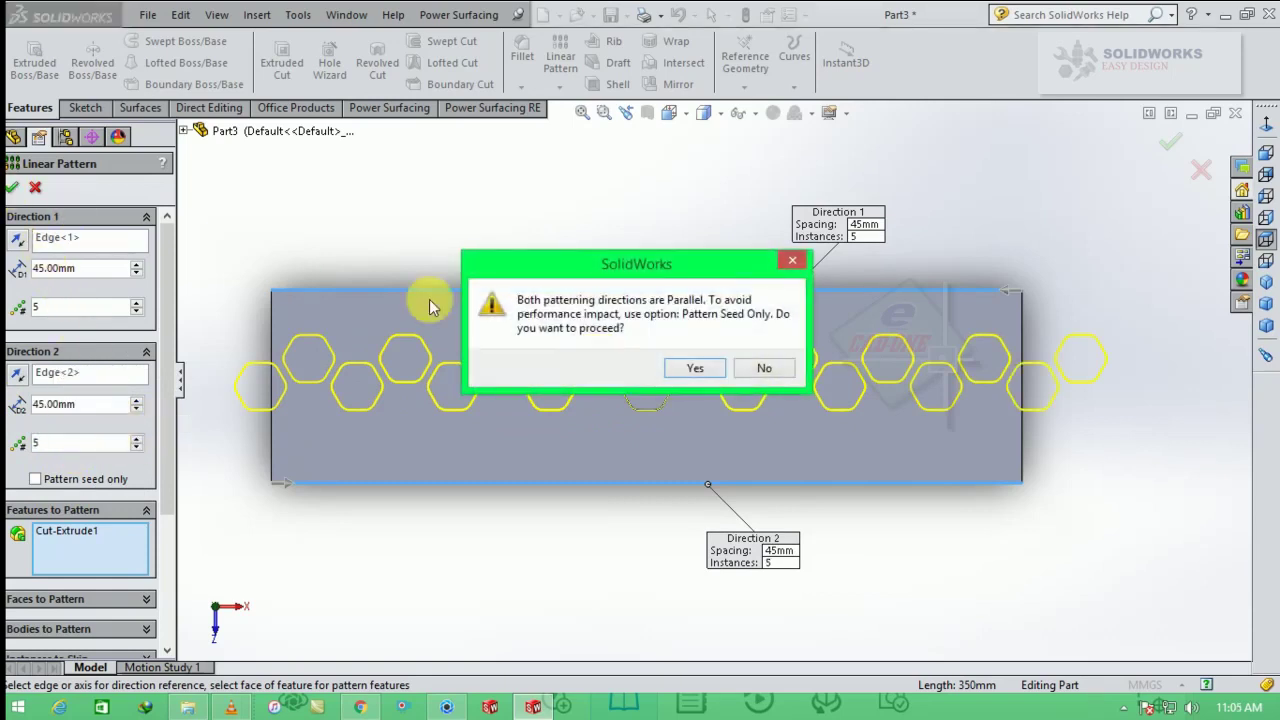
left_click(682, 369)
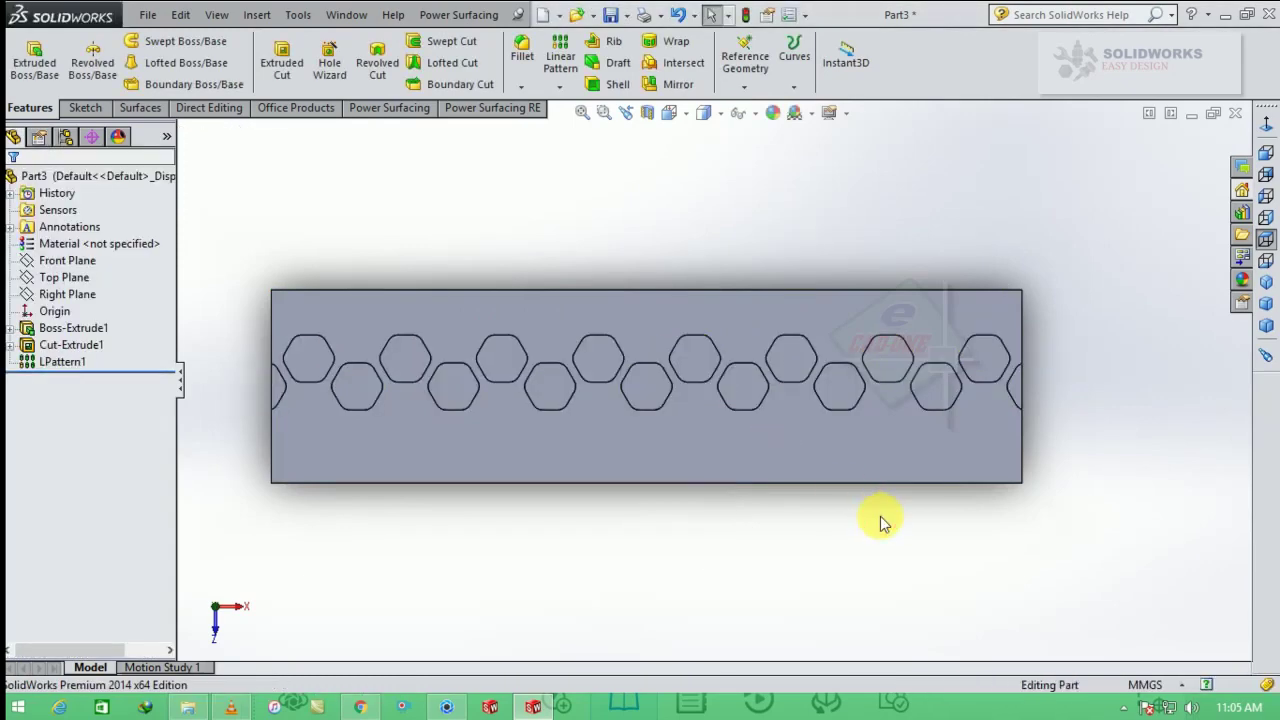
- Sketch a long corner rectangle on the plate's top face, crossing both hexagon rows and extending past both short edges
left_click(1008, 430)
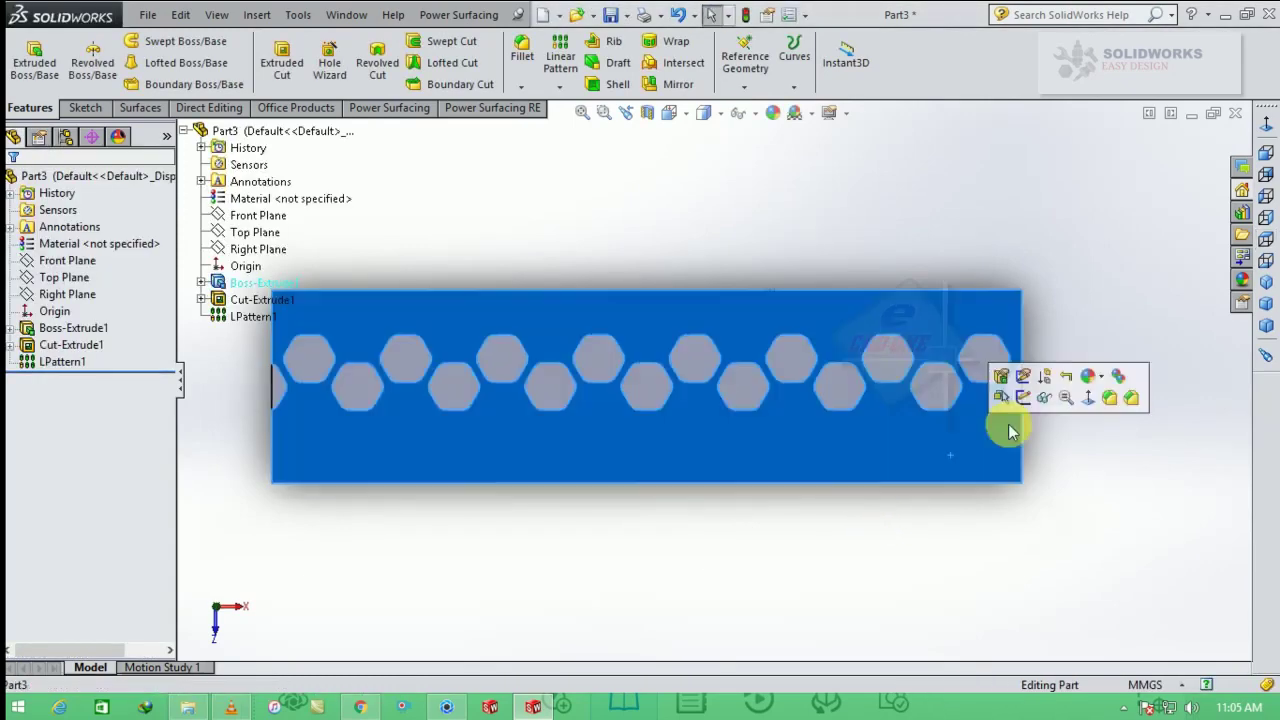
left_click(1022, 397)
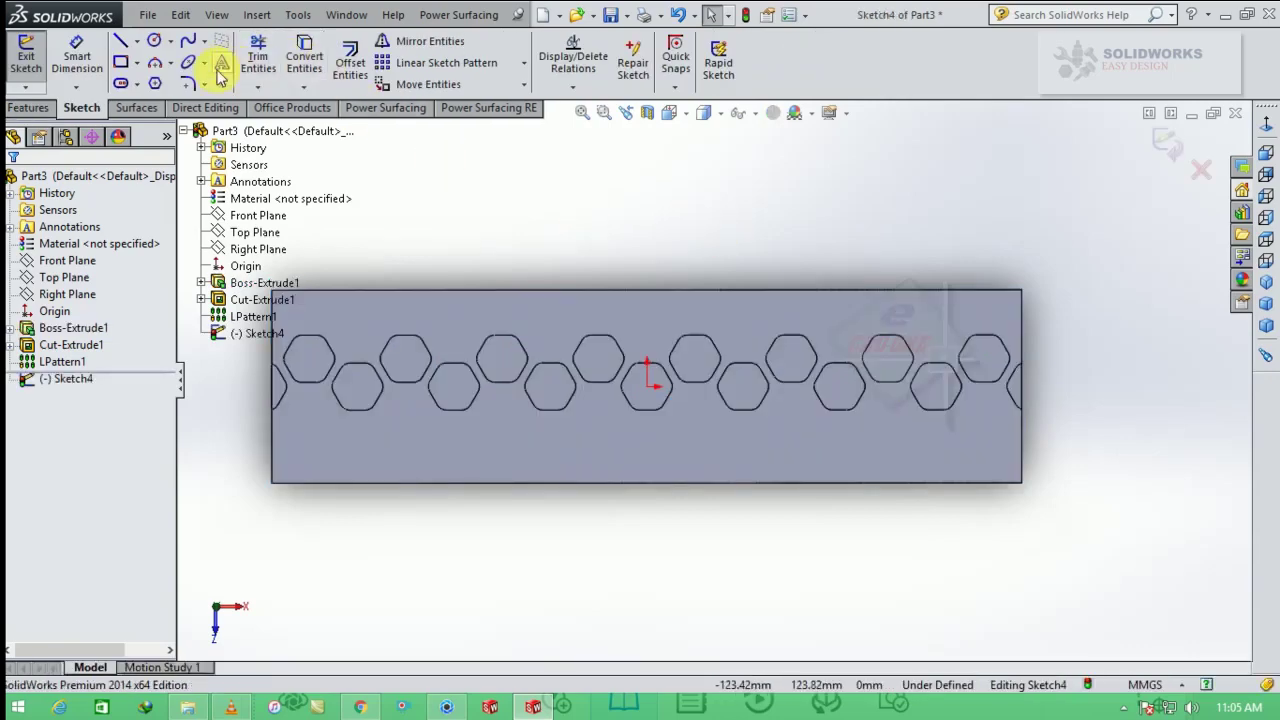
left_click(120, 62)
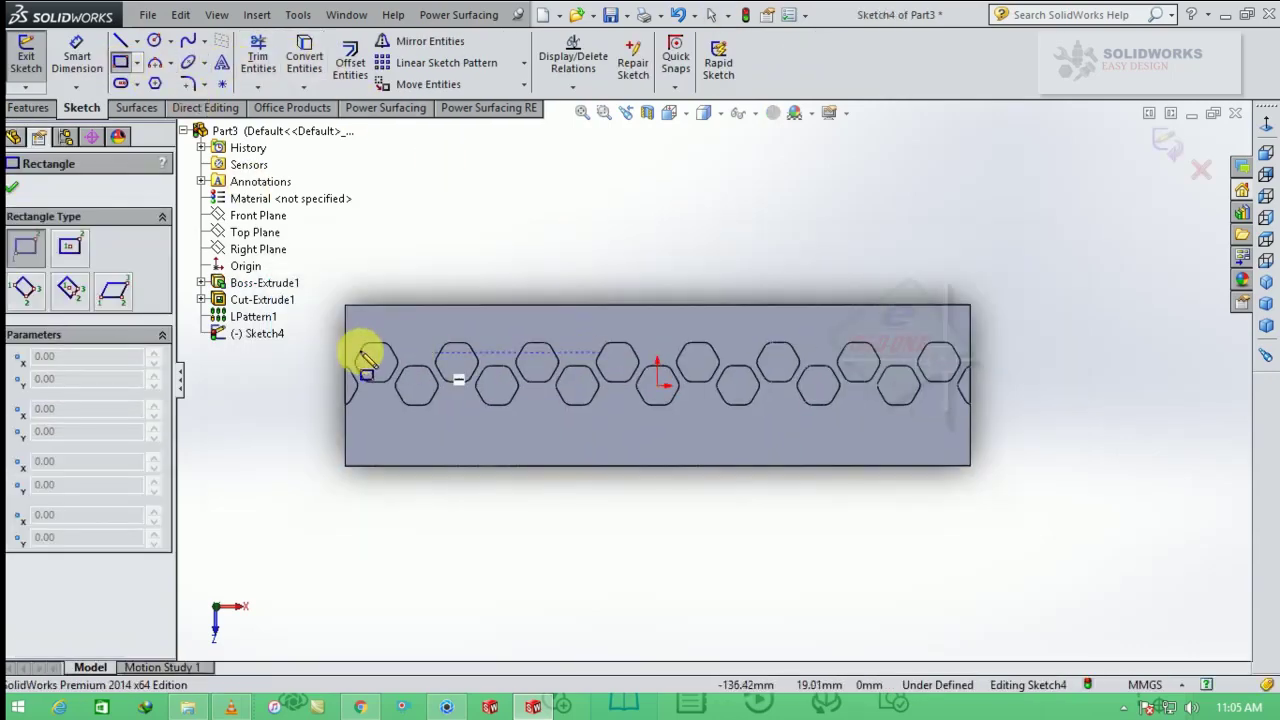
left_click(316, 352)
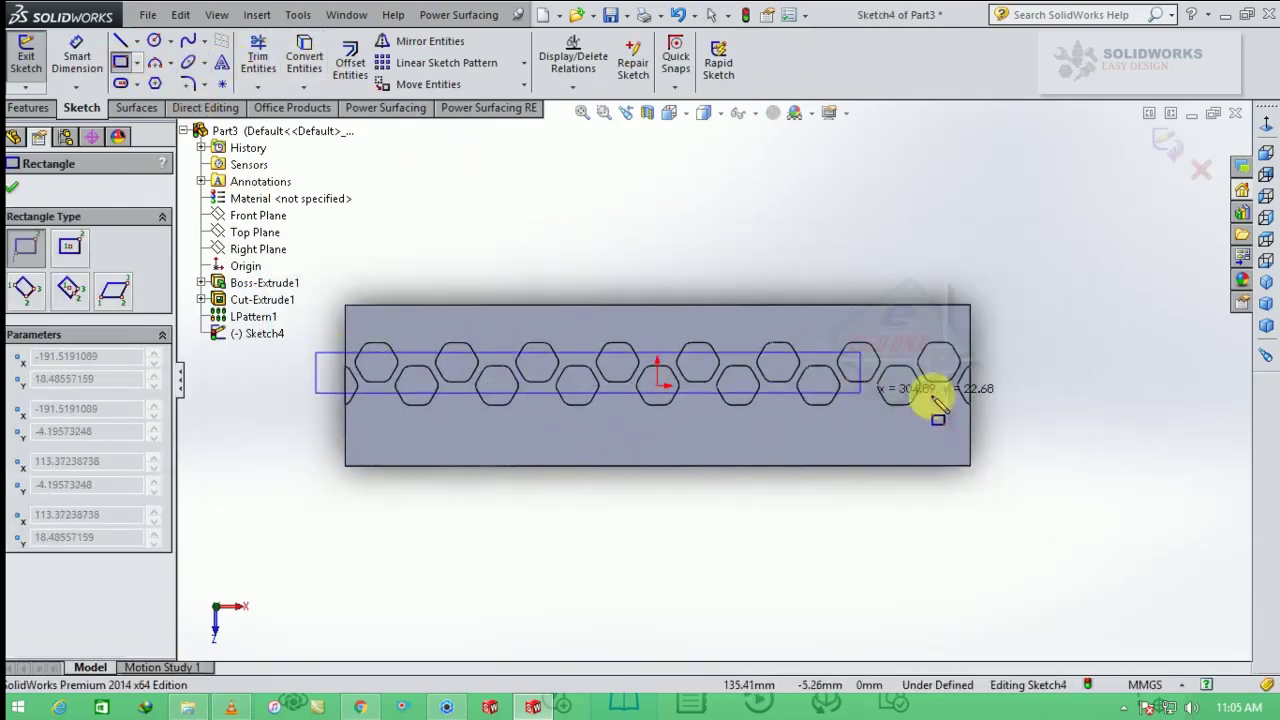
left_click(993, 408)
key("Escape")
- Add a Midpoint relation between the rectangle's lower long line and the origin
scroll(712, 414, "down", 3)
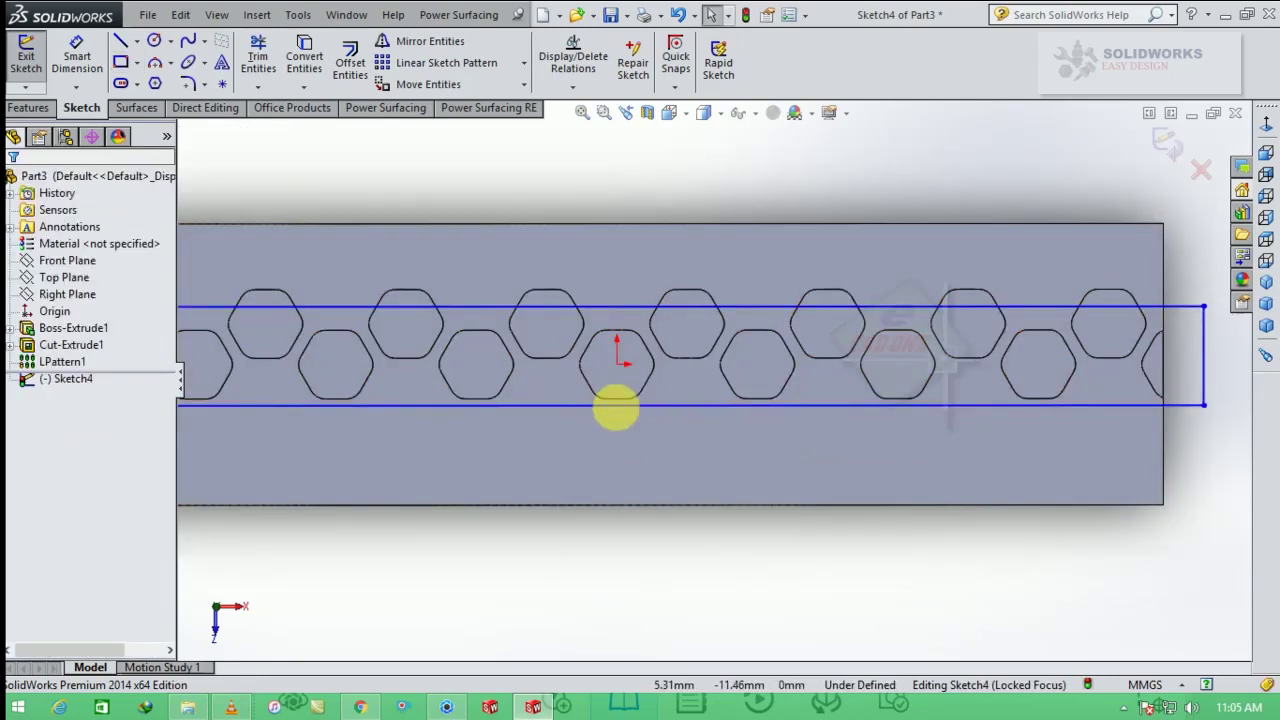
left_click(610, 405)
left_click(616, 366, "ctrl")
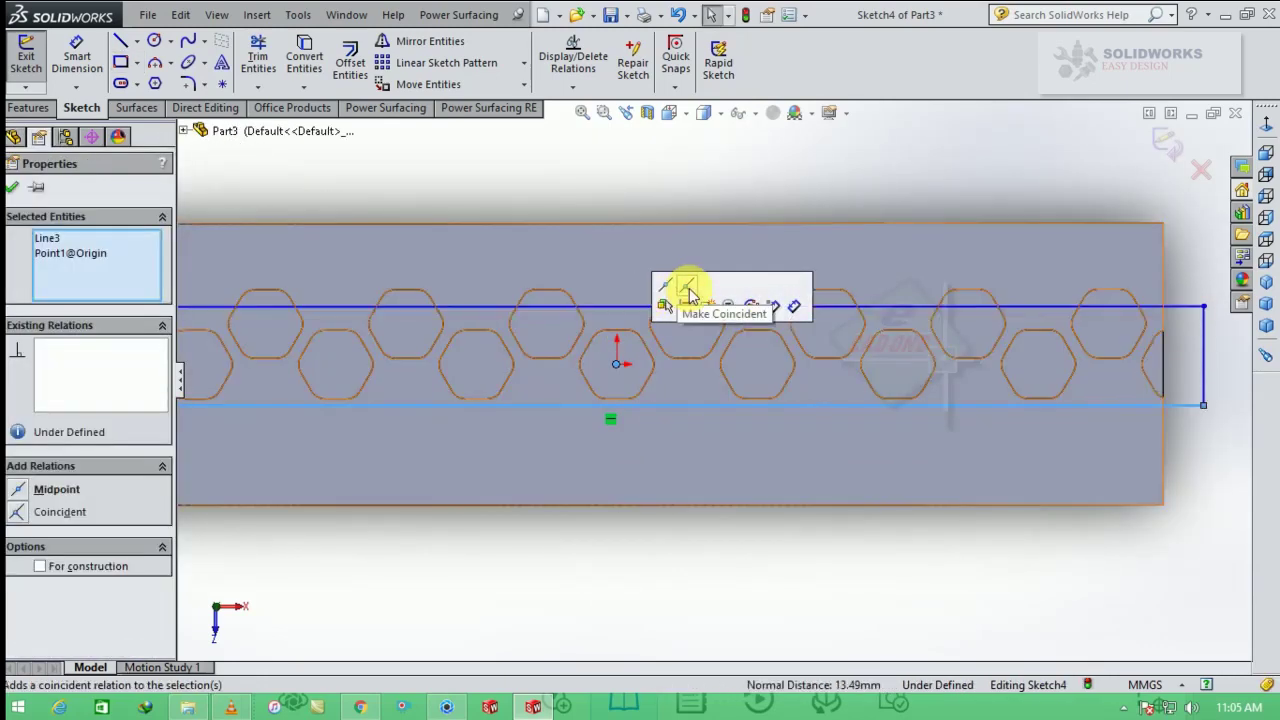
left_click(665, 285)
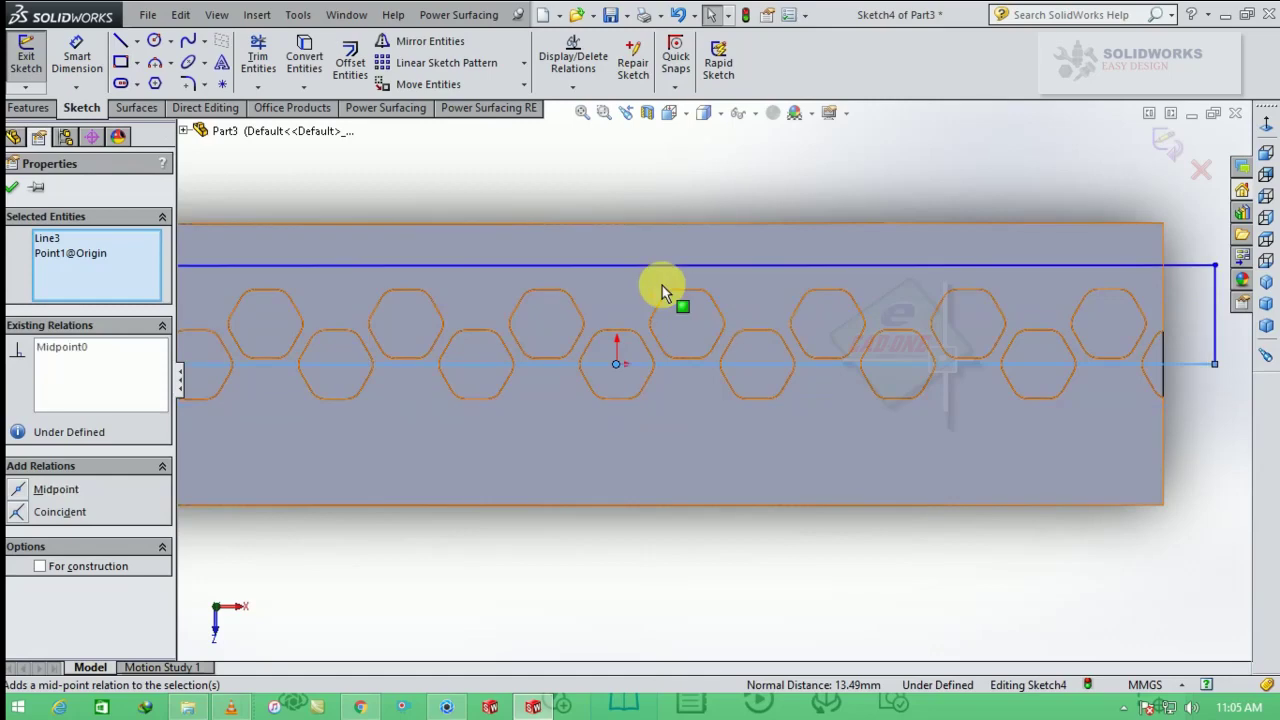
key("Escape")
- Place a sketch point at the midpoint of the right-hand rounded corner of the upper-row hexagon just left of the origin
left_click(222, 83)
scroll(531, 305, "down", 3)
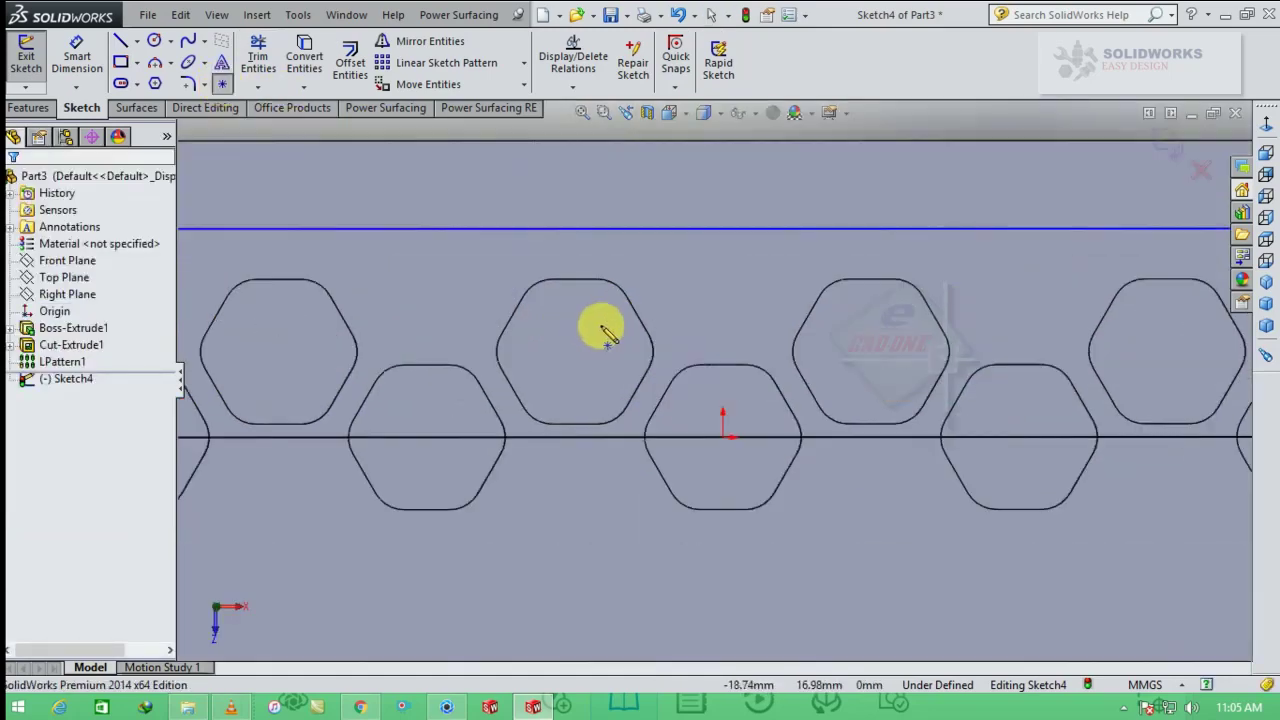
left_click(653, 351)
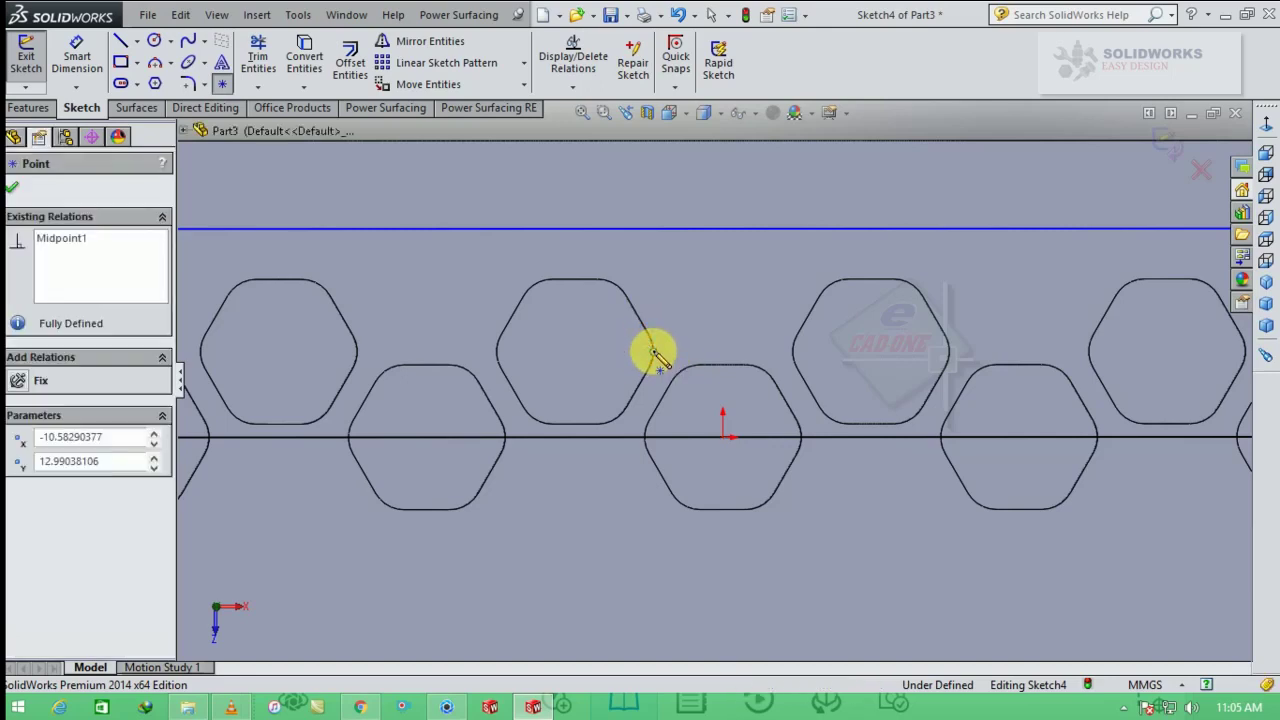
key("Escape")
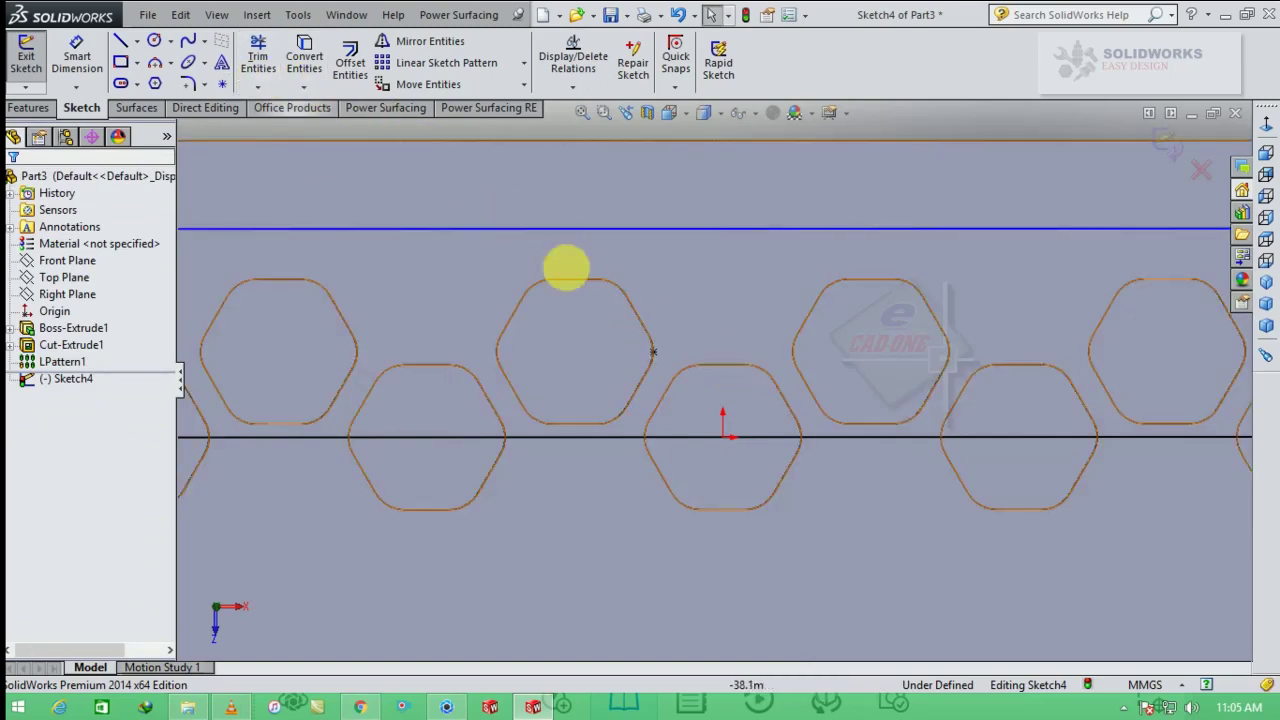
- Make the rectangle's upper long line coincident with the sketch point on the upper-row hexagon's corner
left_click(690, 229)
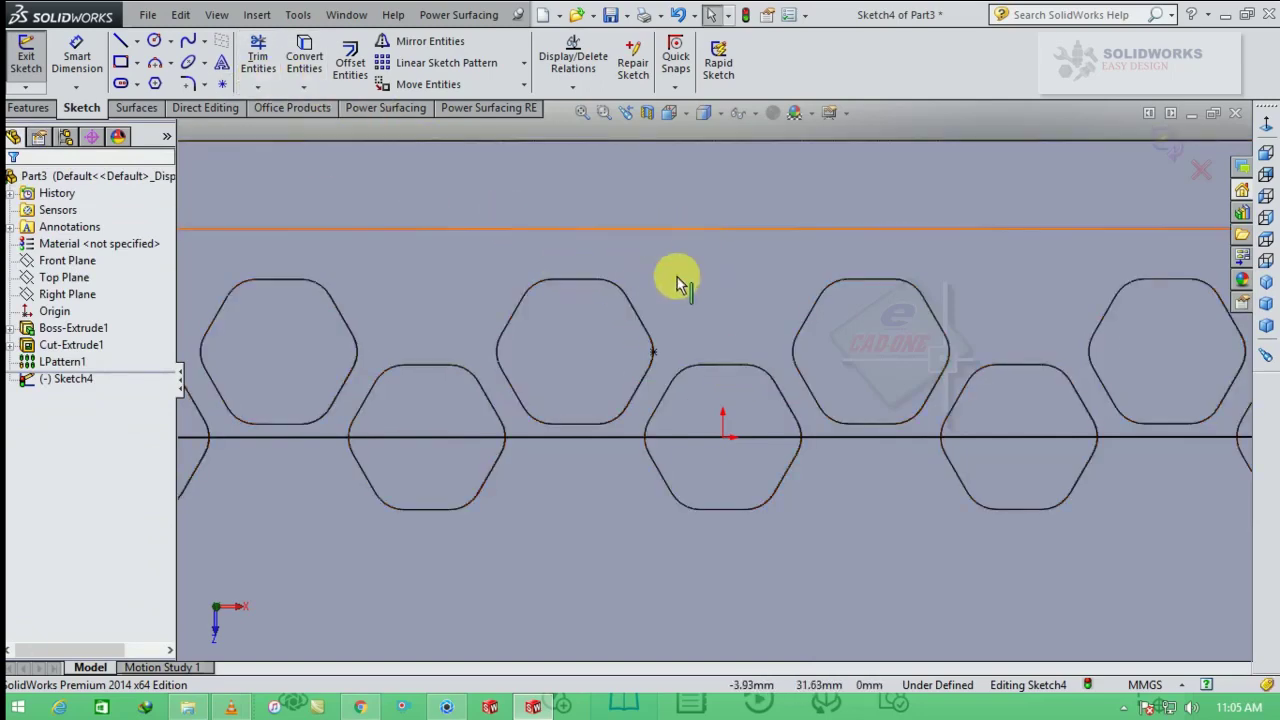
left_click(655, 353, "ctrl")
left_click(730, 283)
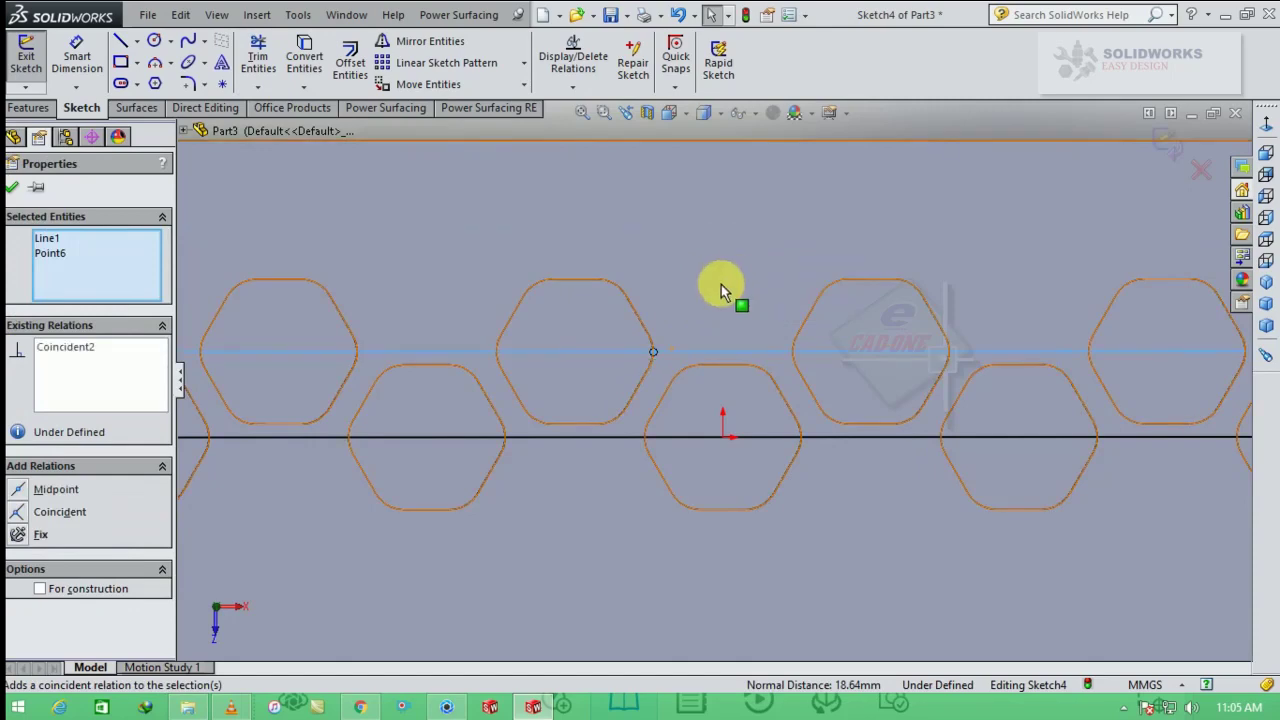
key("Escape")
scroll(574, 396, "down", 3)
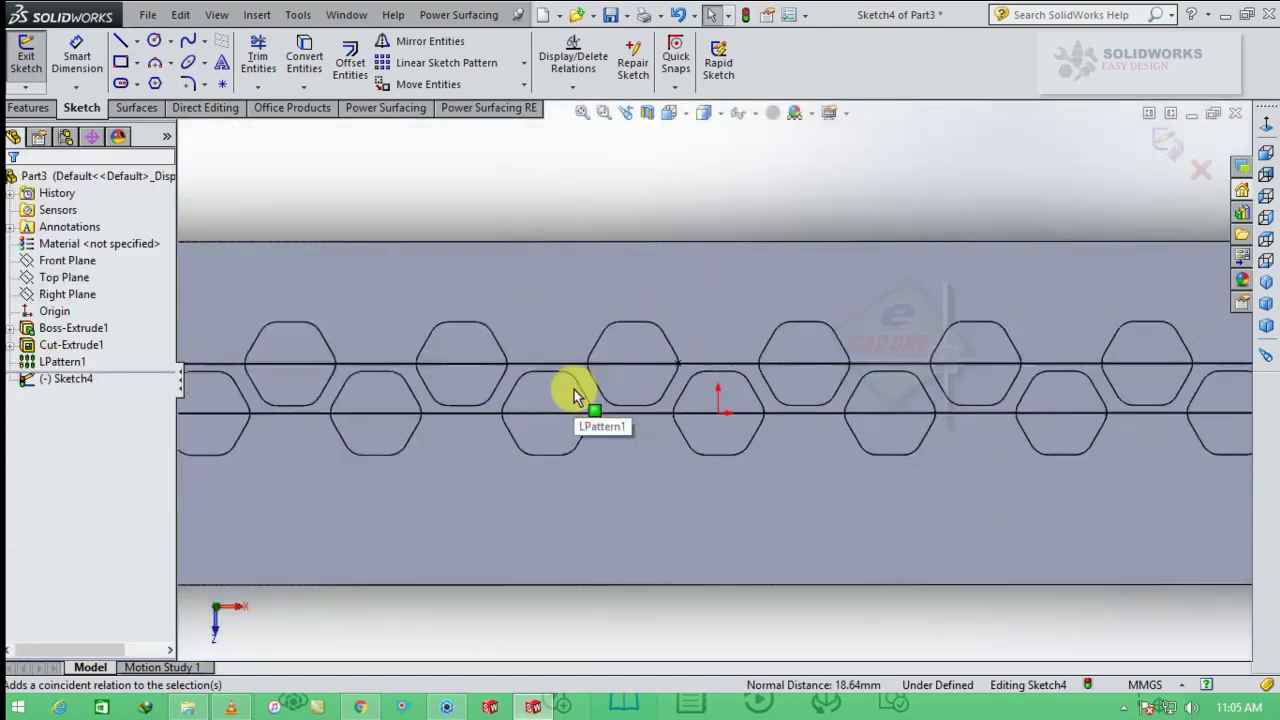
- Extrude-cut the rectangle with a Blind depth of 31.50 mm and the side to cut flipped, keeping only the strip inside it
scroll(837, 386, "down", 3)
scroll(843, 386, "up", 2)
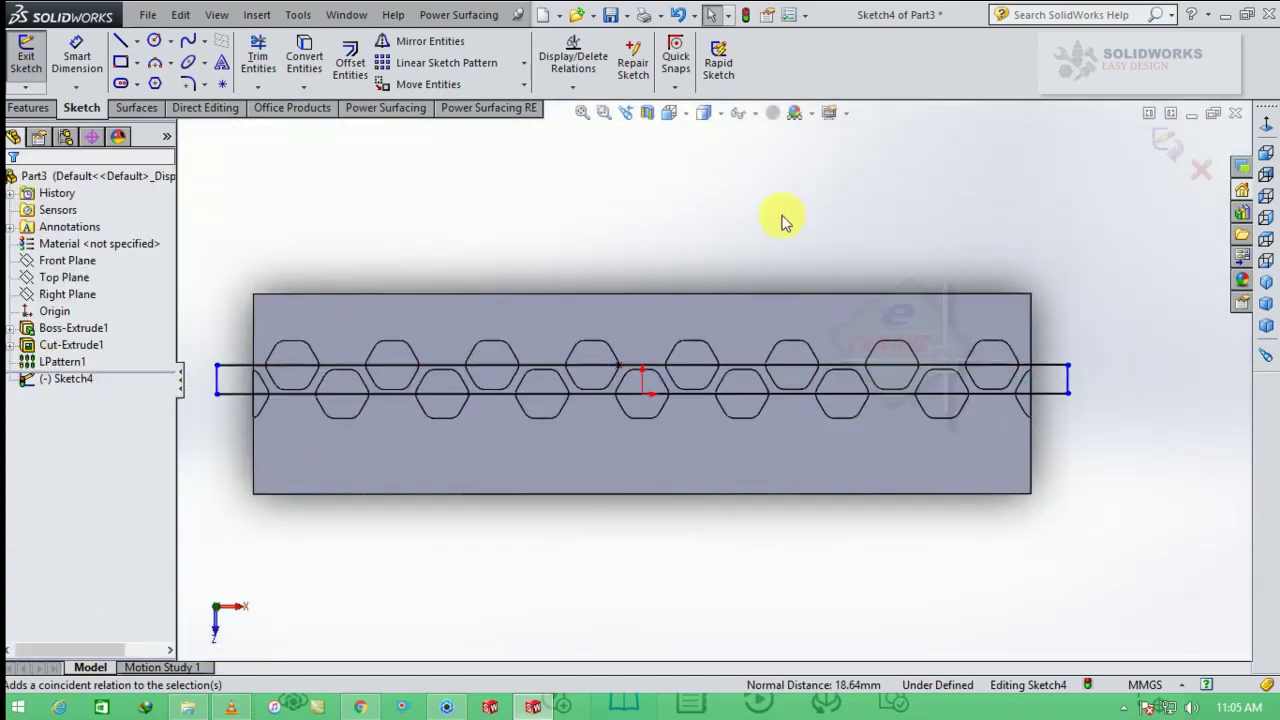
left_click(30, 107)
left_click(282, 60)
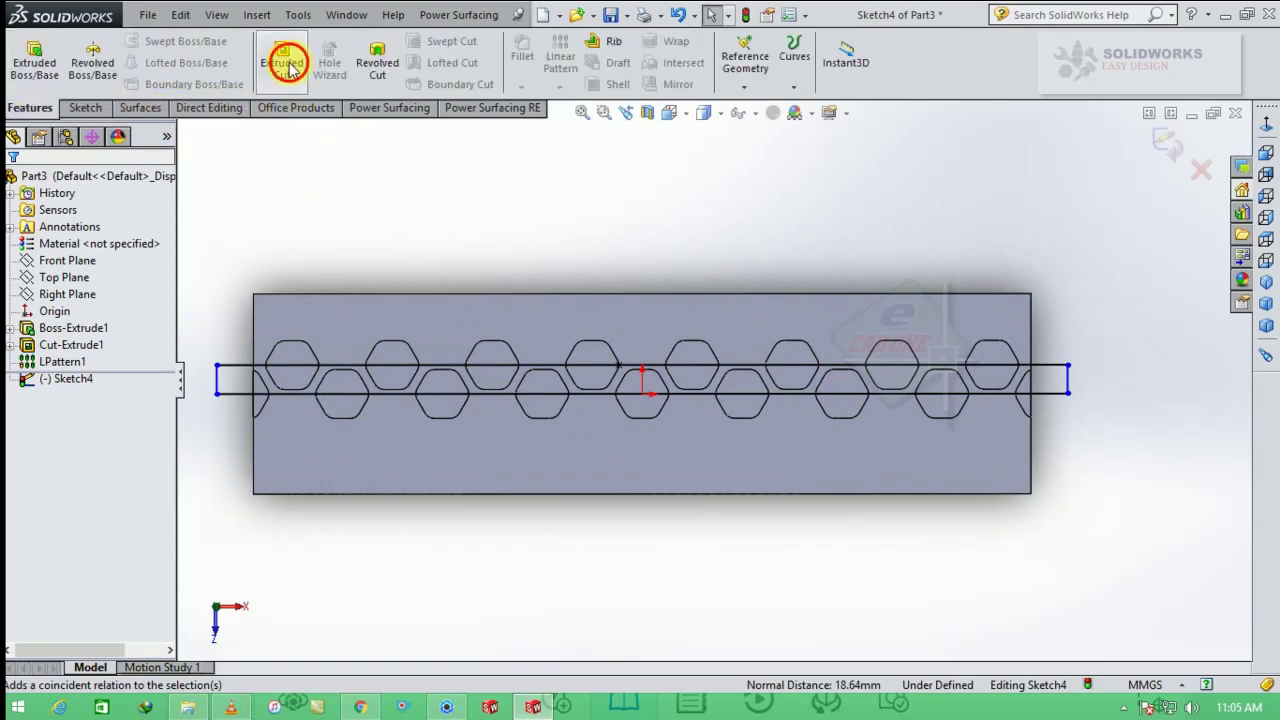
left_click(1266, 288)
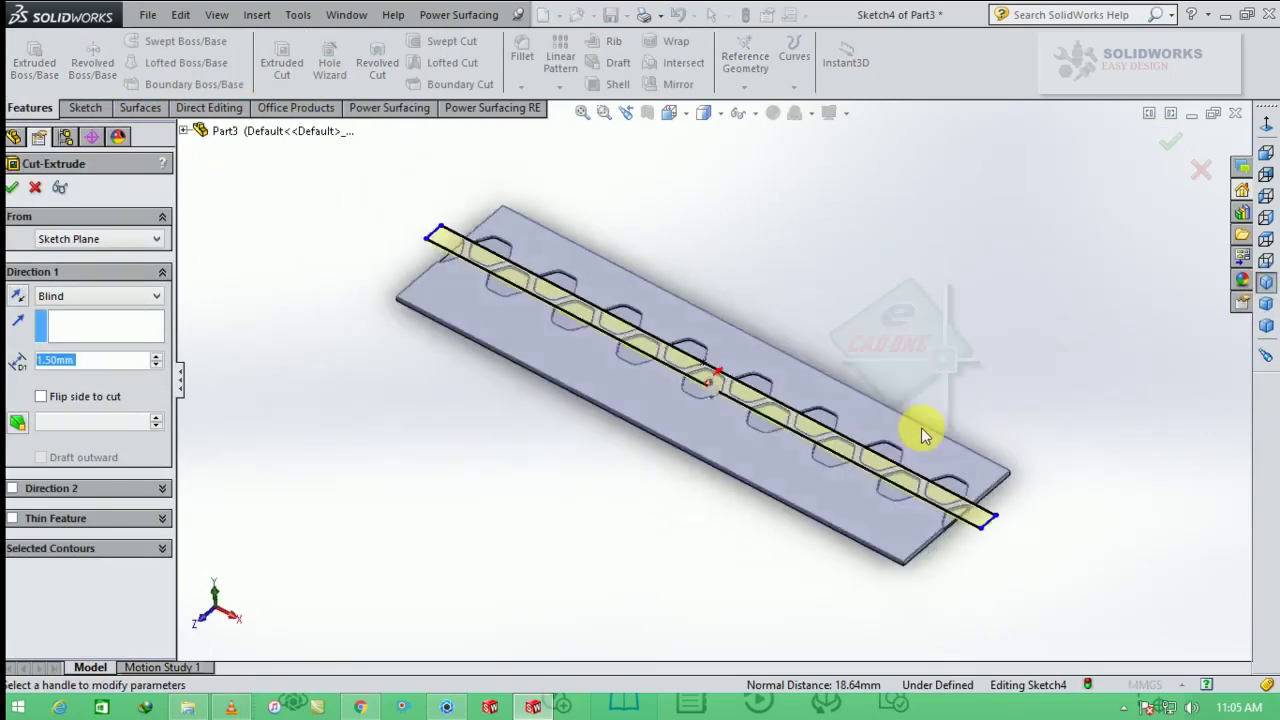
middle_click_drag(862, 435, 673, 362)
left_click(87, 298)
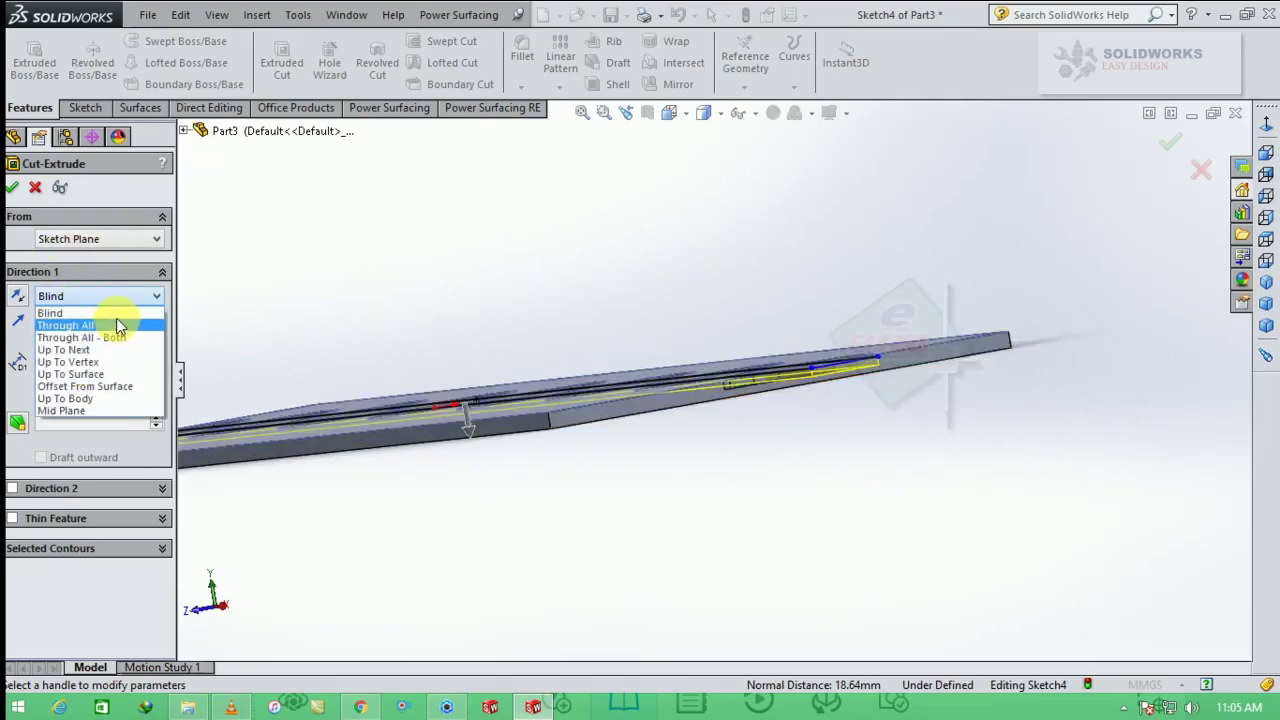
key("Escape")
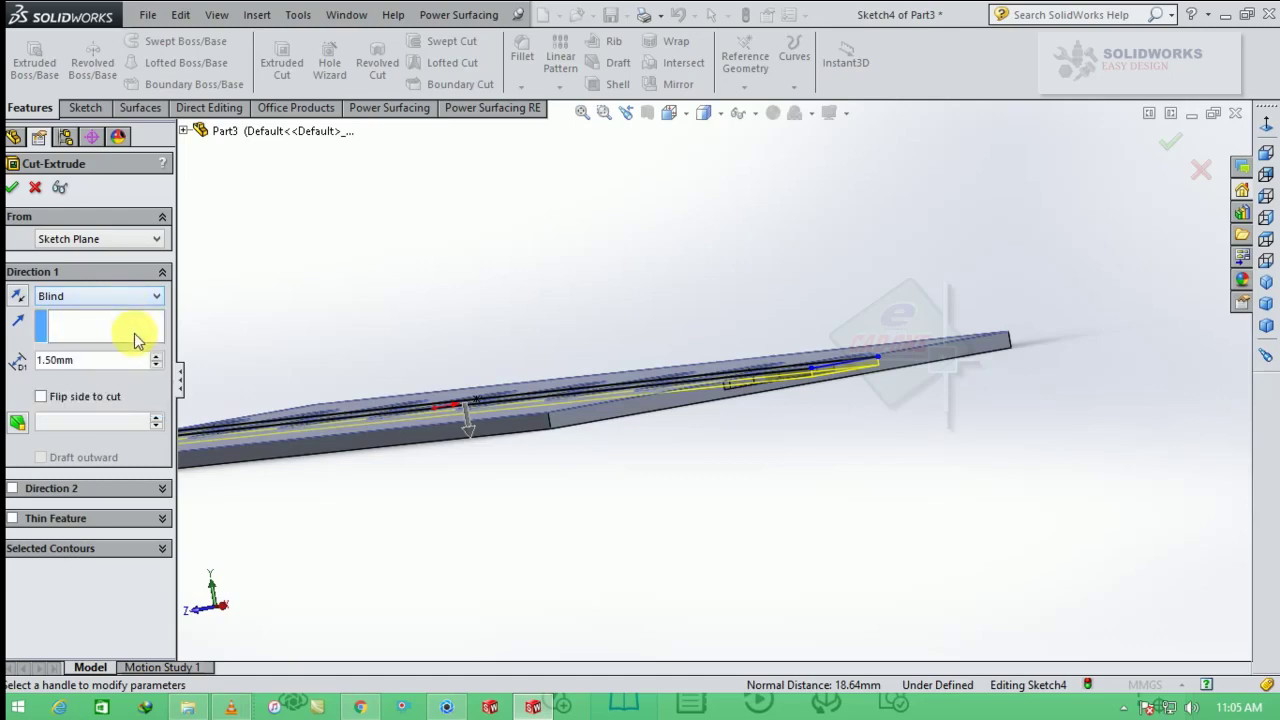
left_click(157, 358)
left_click(157, 358)
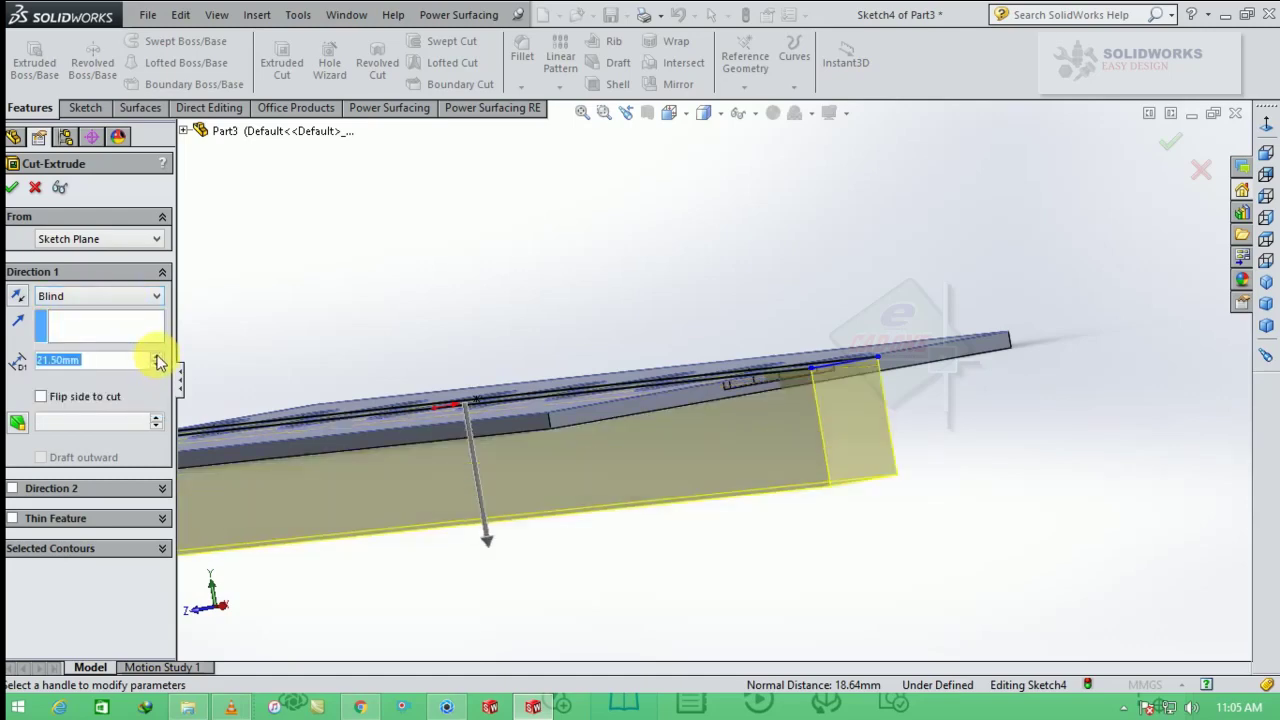
left_click(157, 358)
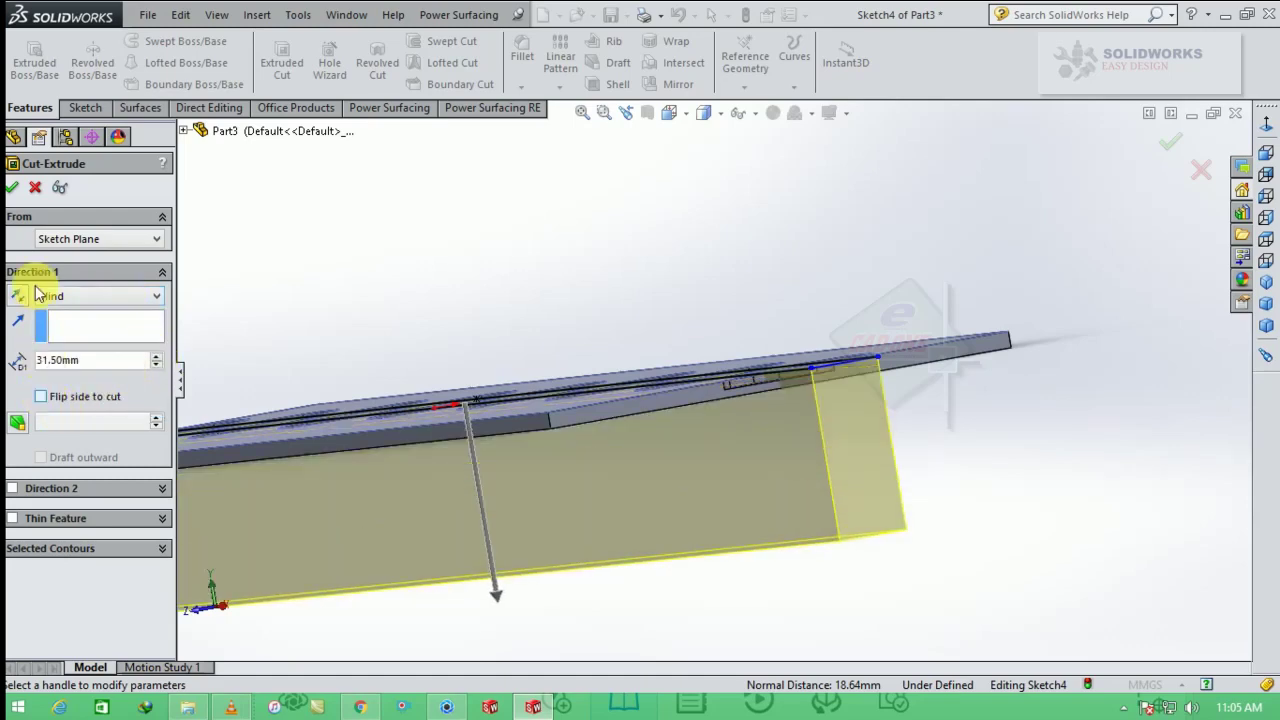
key("alt+f")
left_click(13, 192)
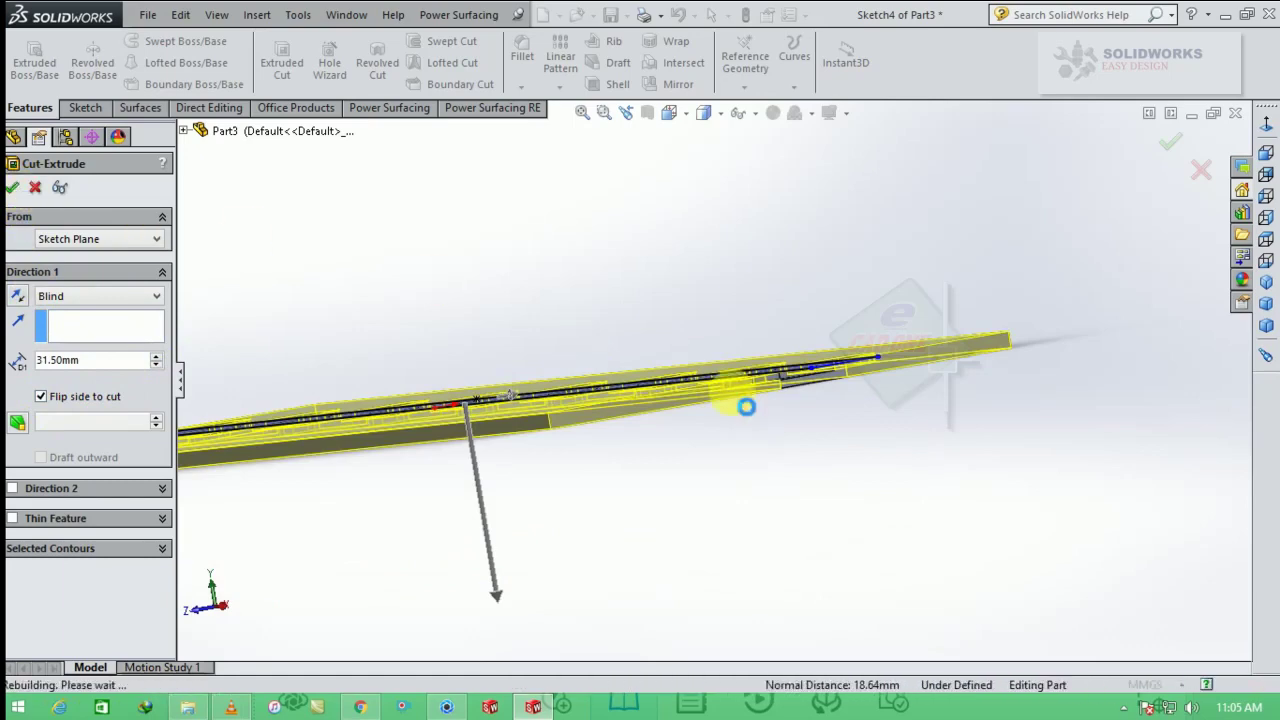
- Mirror the narrow strip body about one of its long side faces
middle_click_drag(837, 443, 709, 560)
scroll(813, 490, "up", 5)
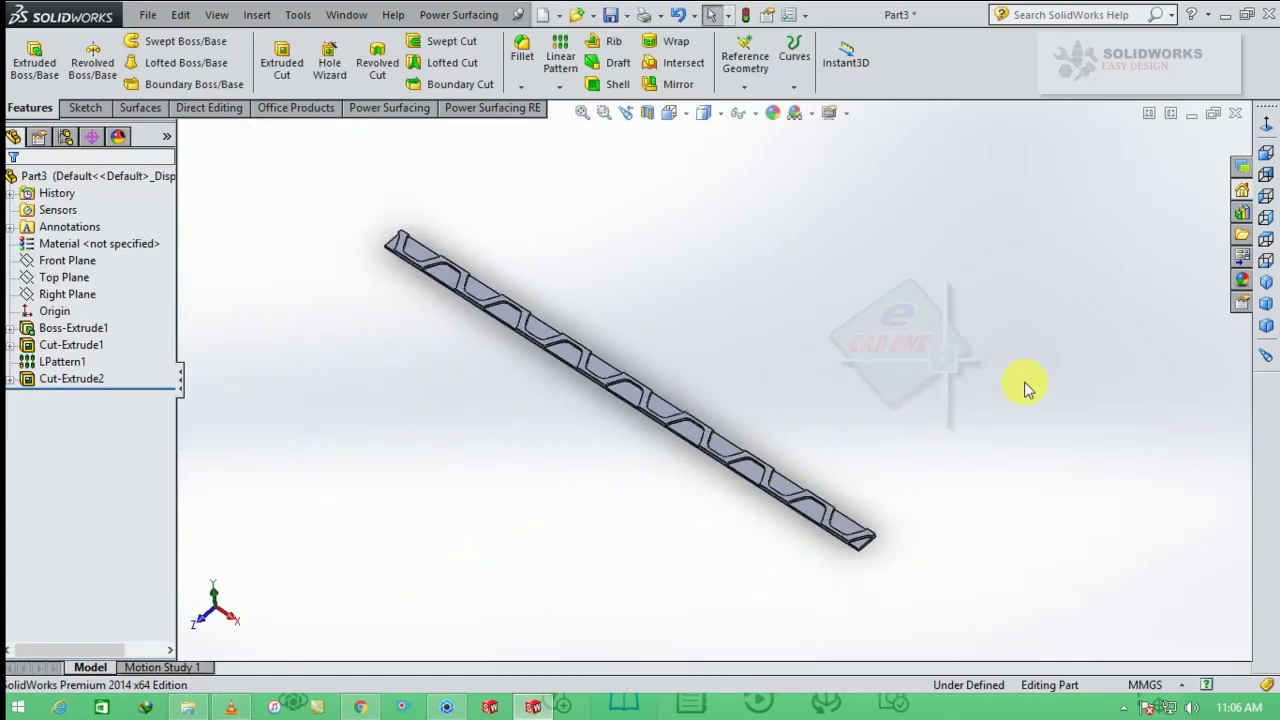
left_click(1262, 288)
middle_click_drag(797, 357, 688, 386)
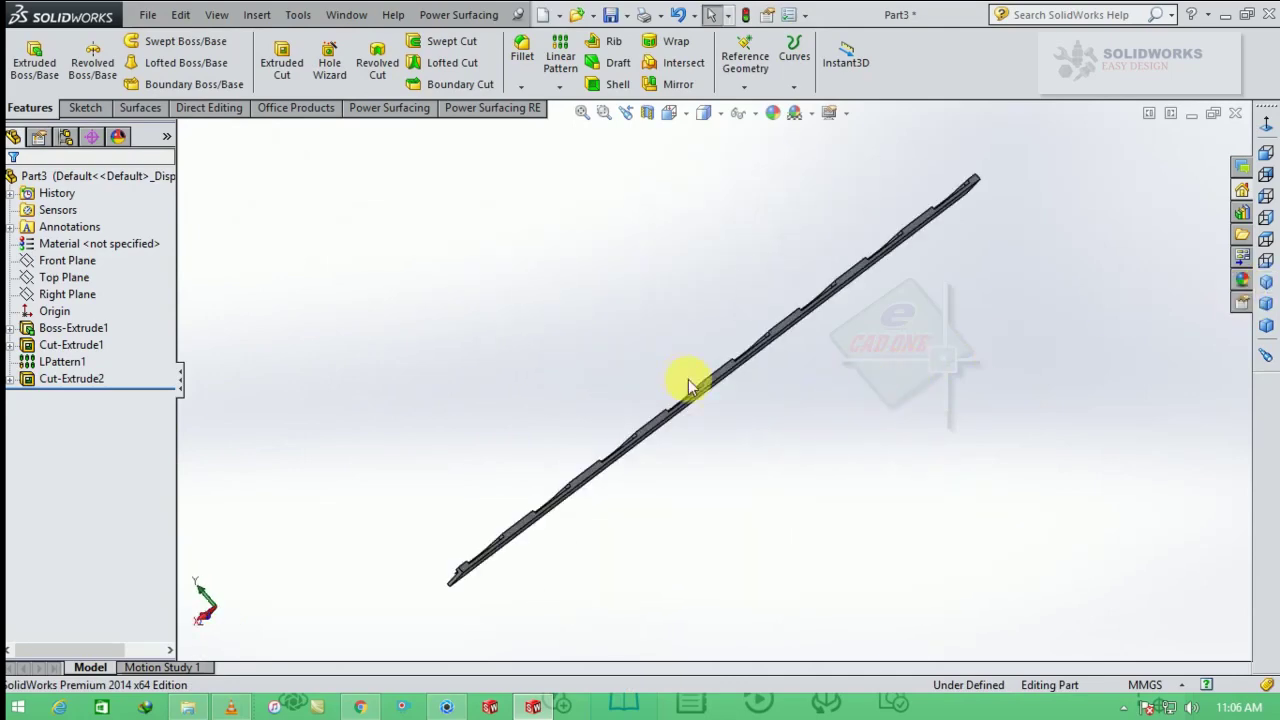
left_click(582, 112)
left_click(674, 84)
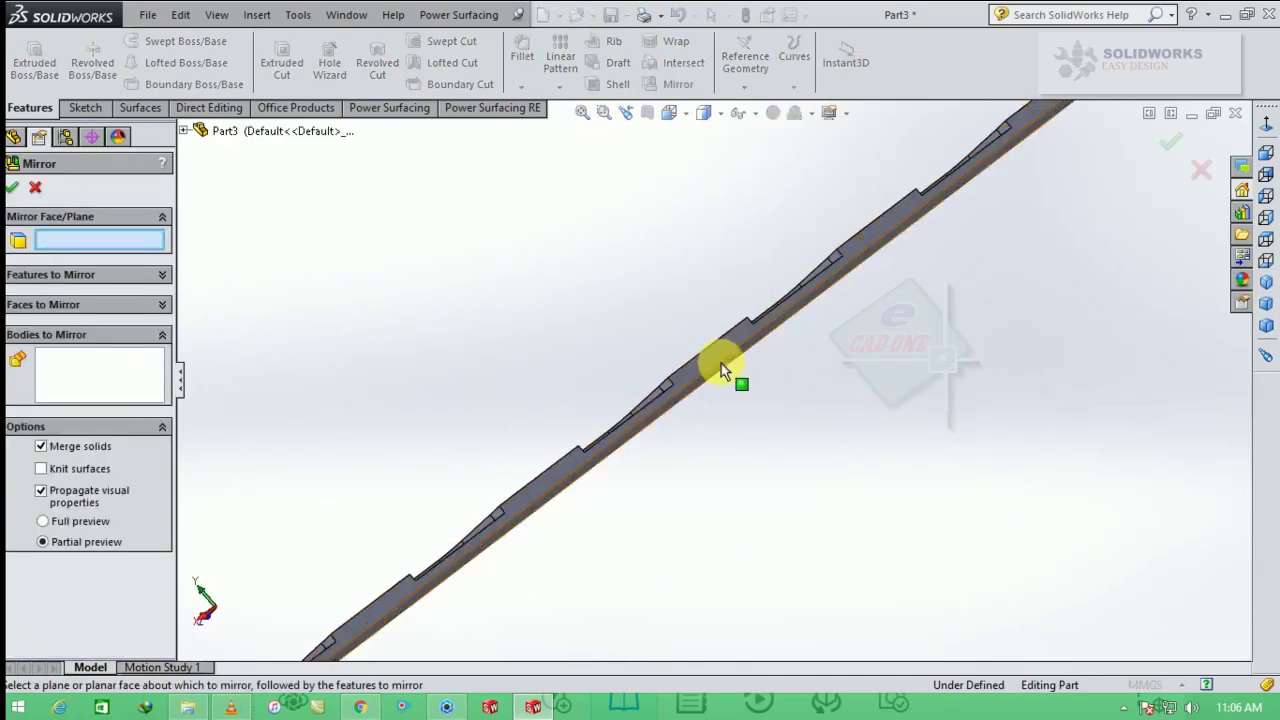
left_click(709, 355)
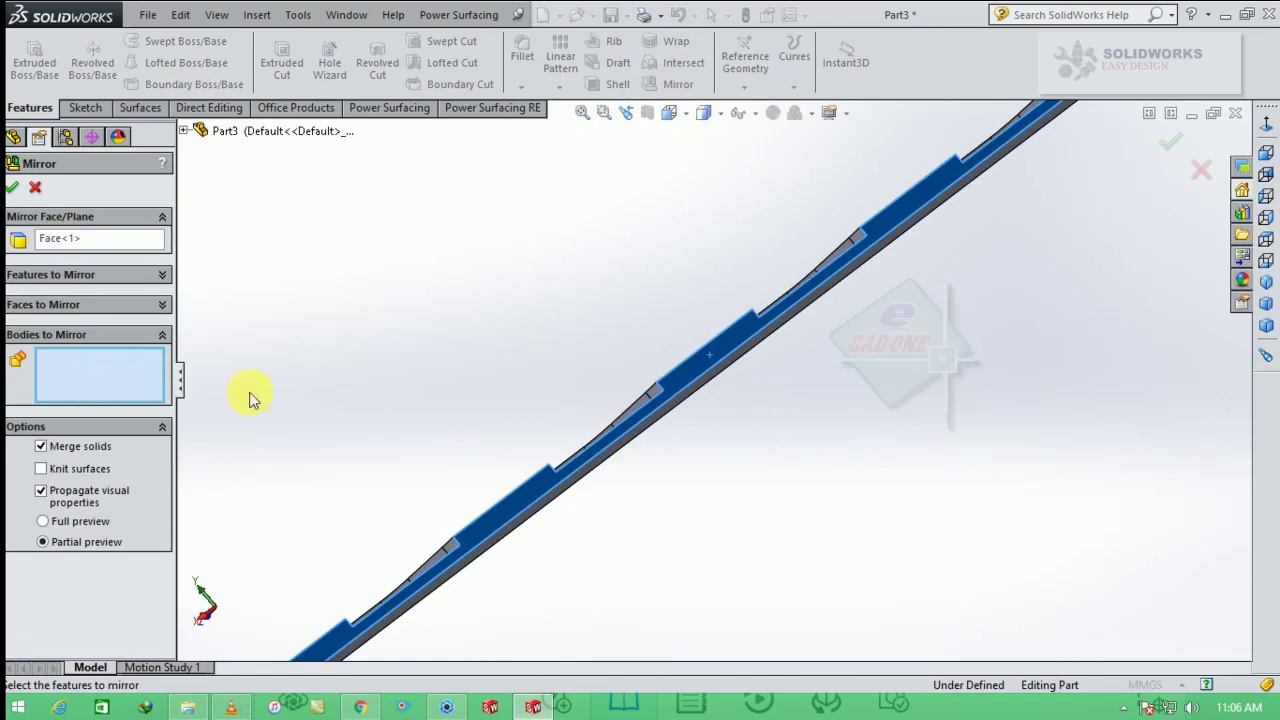
left_click(643, 429)
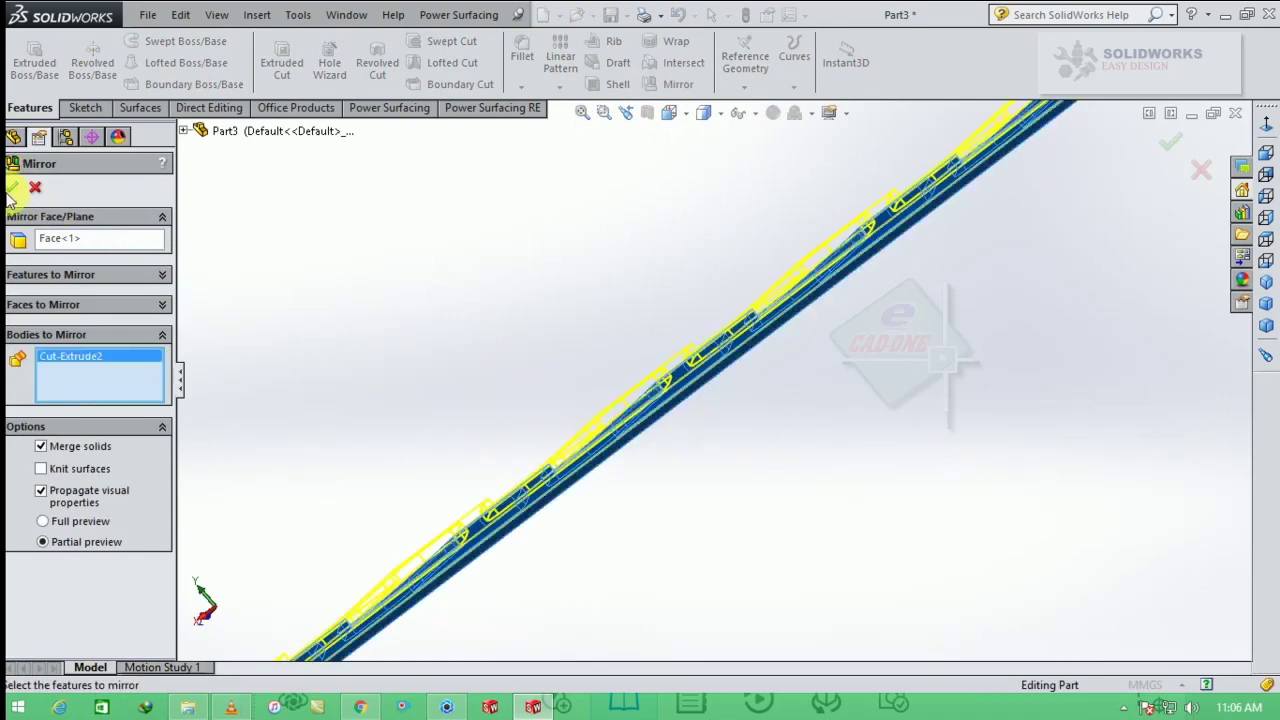
left_click(12, 188)
- Mirror the two-strip-wide body about its outer long side face, clearing the preselected mirror feature first
middle_click_drag(600, 366, 640, 302)
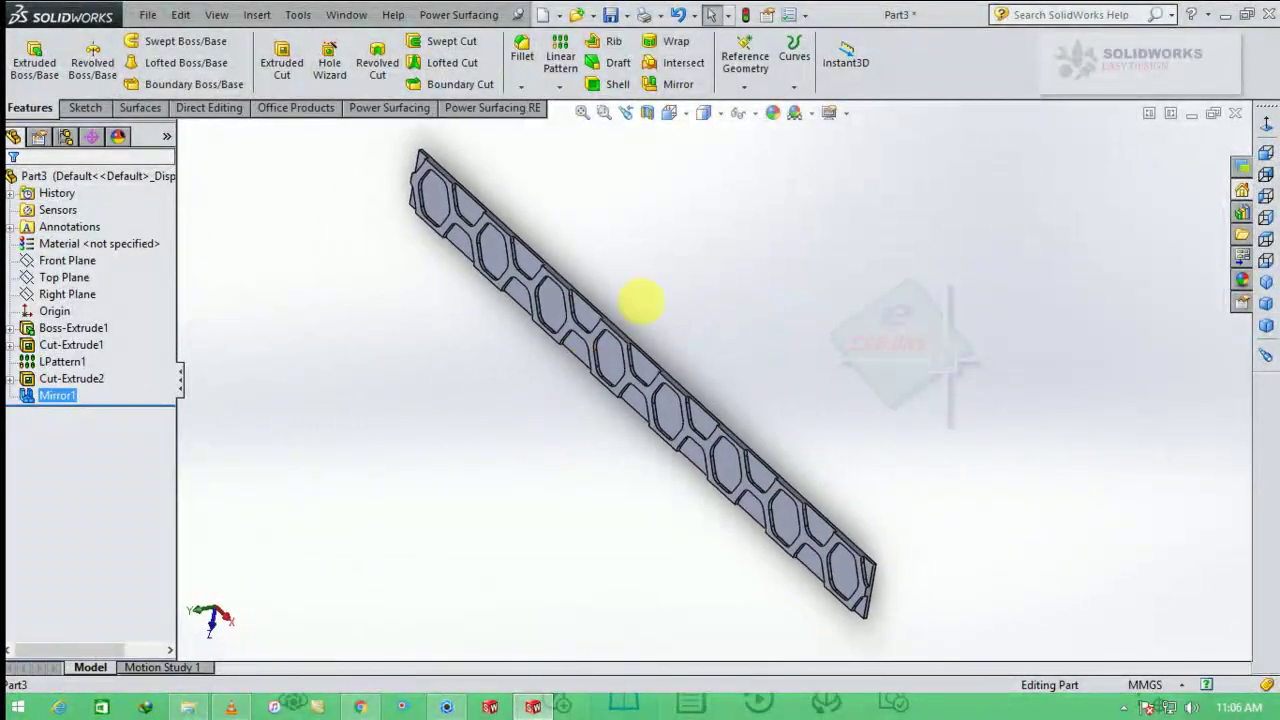
left_click(676, 86)
scroll(620, 324, "down", 8)
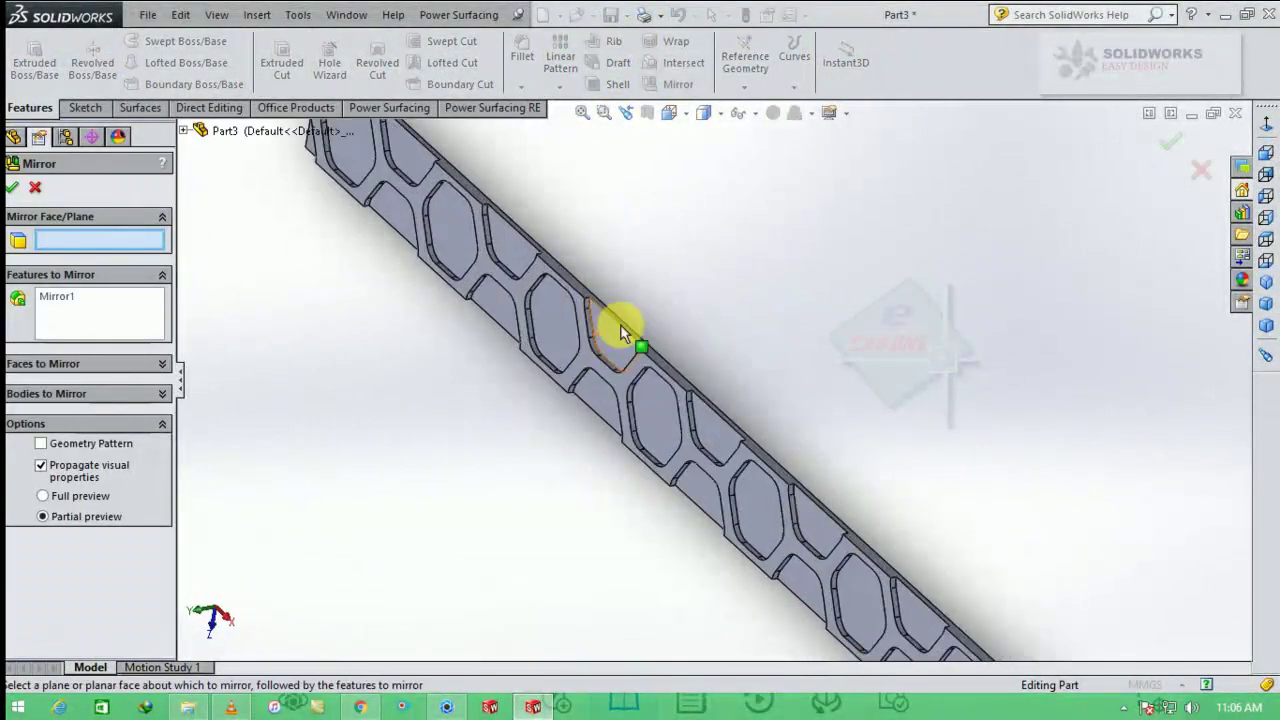
left_click(735, 415)
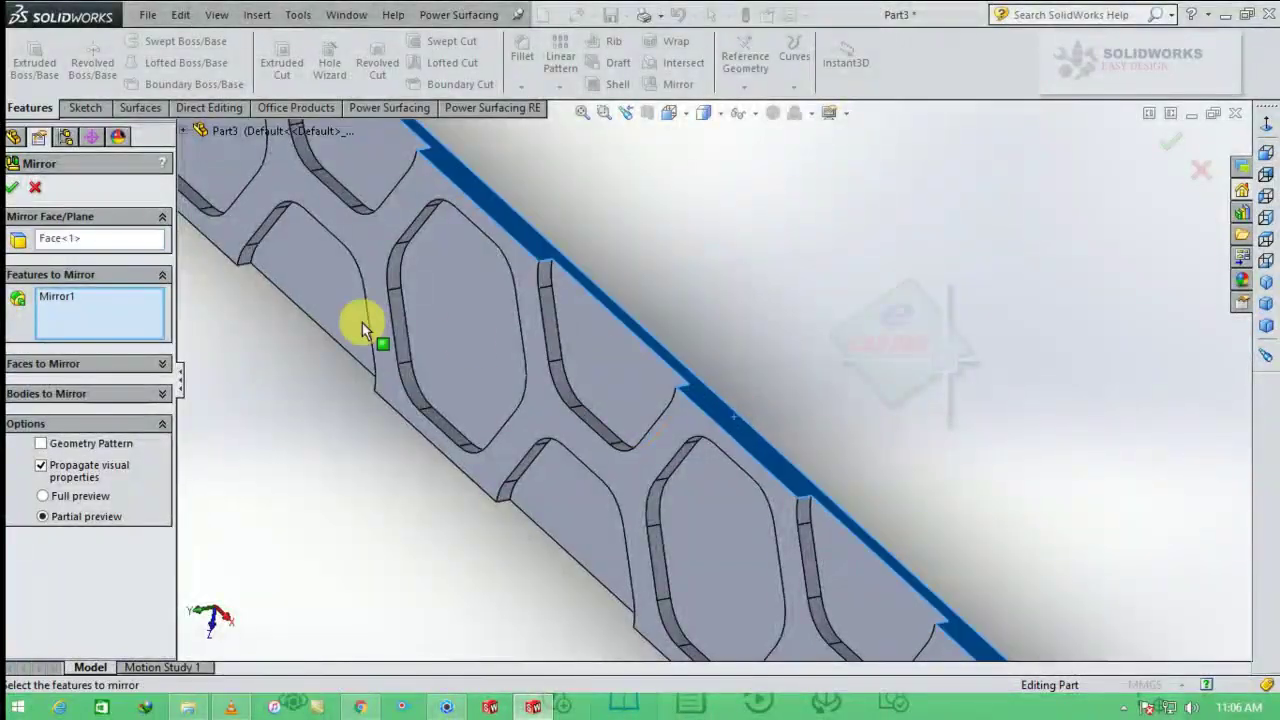
right_click(155, 314)
left_click(170, 321)
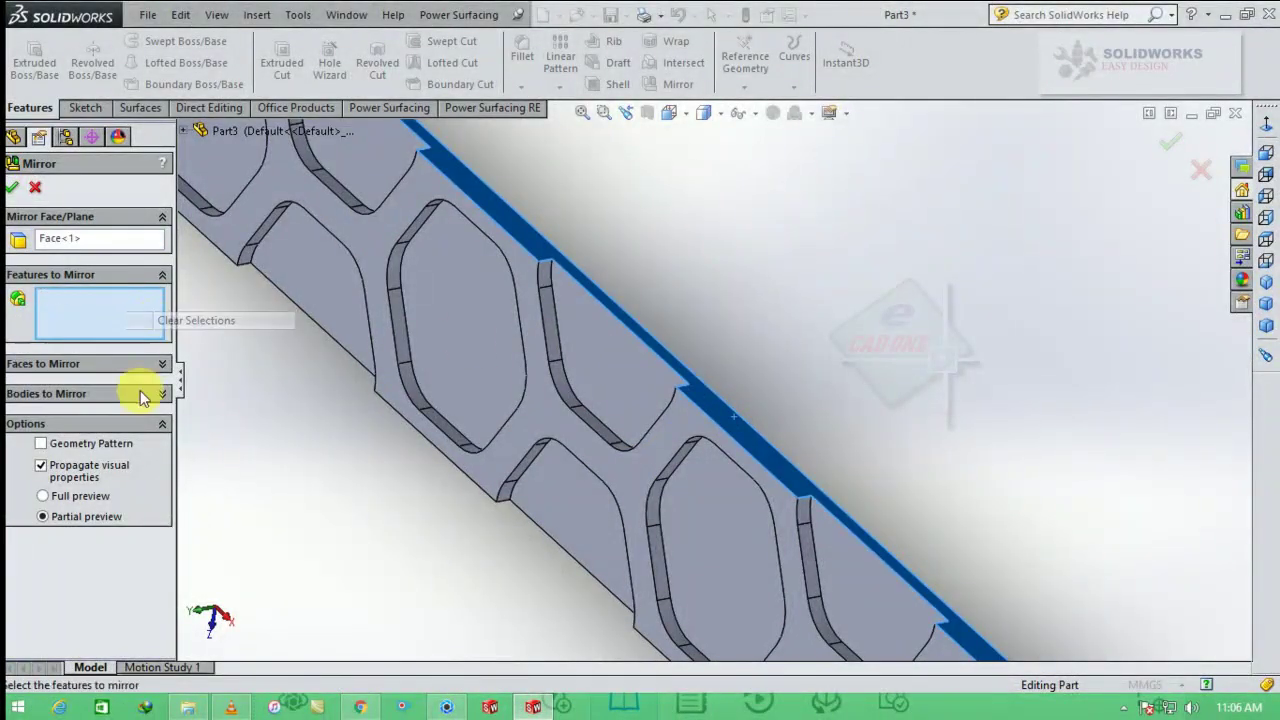
left_click(134, 393)
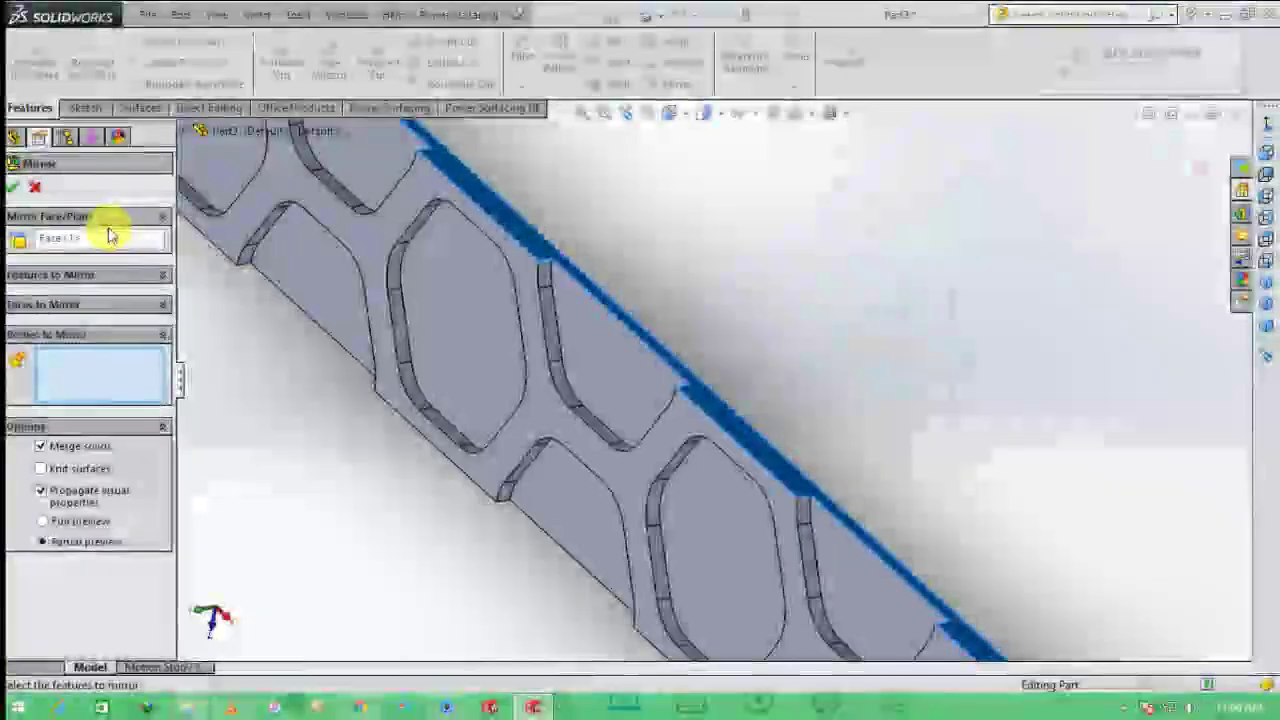
left_click(437, 310)
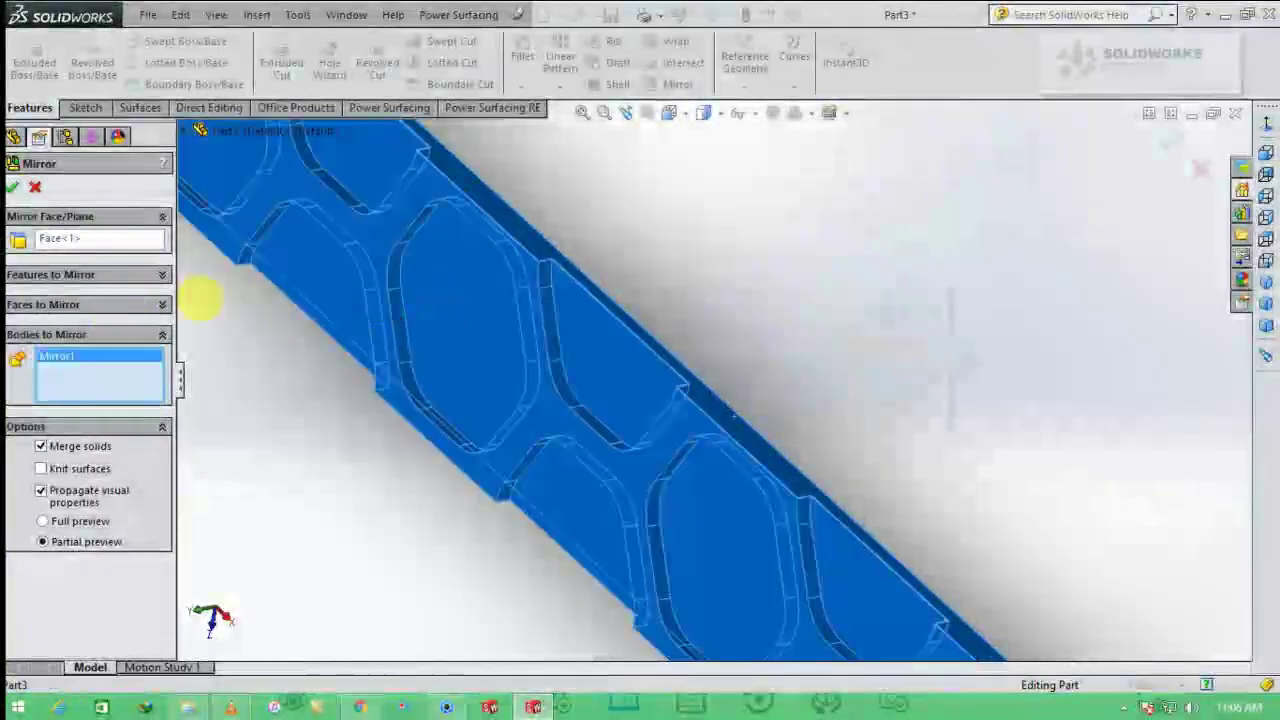
left_click(15, 190)
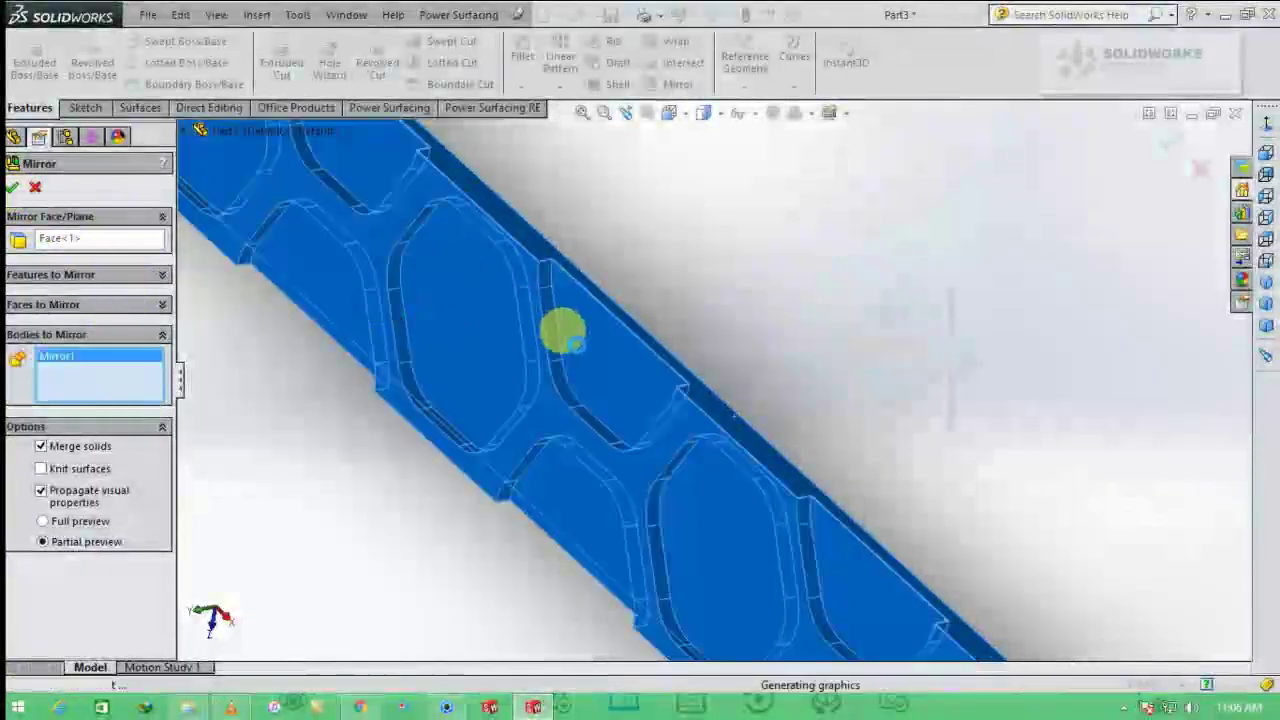
- Mirror the four-strip-wide body about its outer long side face, selecting it as a body instead of the preselected feature
scroll(560, 331, "up", 5)
middle_click_drag(706, 310, 666, 280)
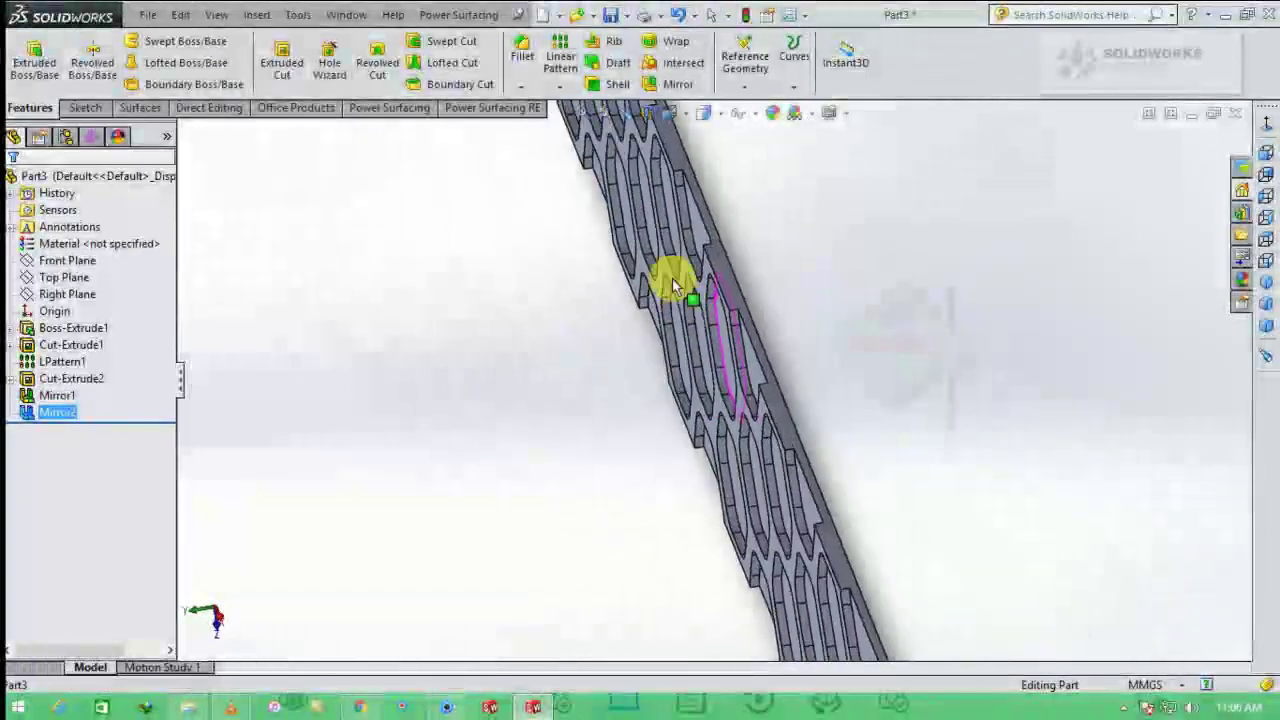
left_click(664, 84)
left_click(722, 258)
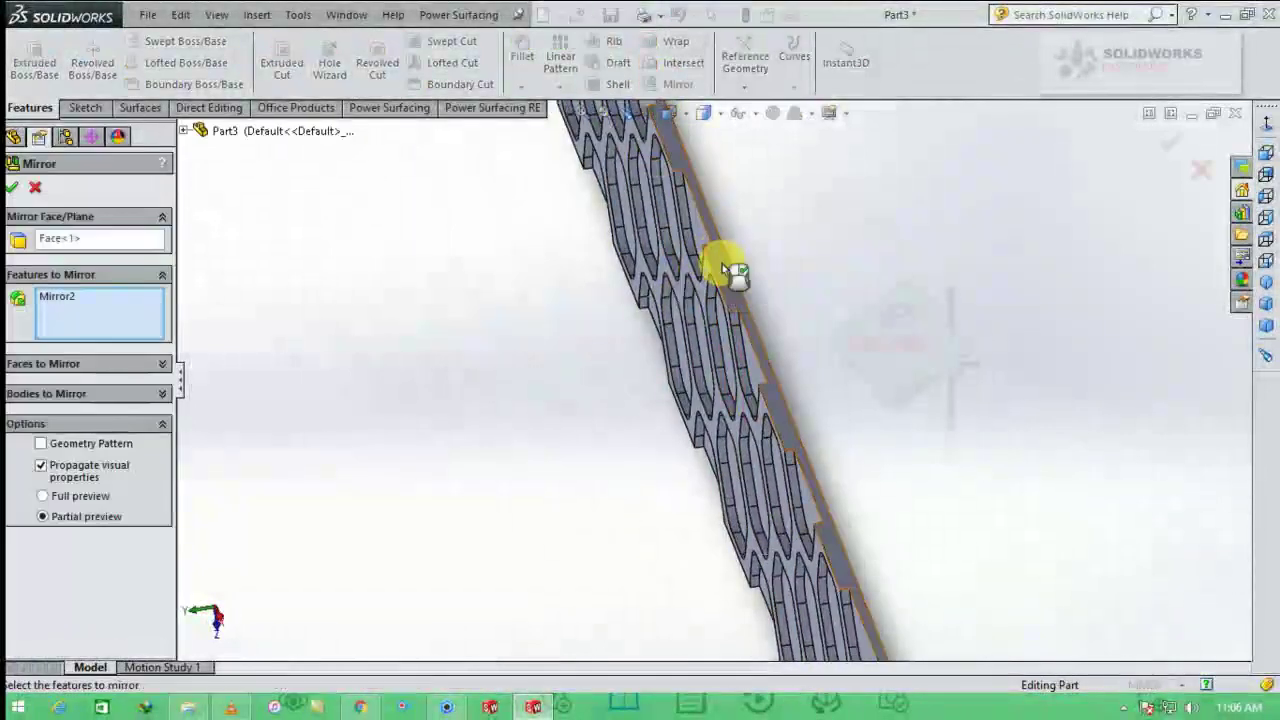
right_click(112, 315)
left_click(138, 322)
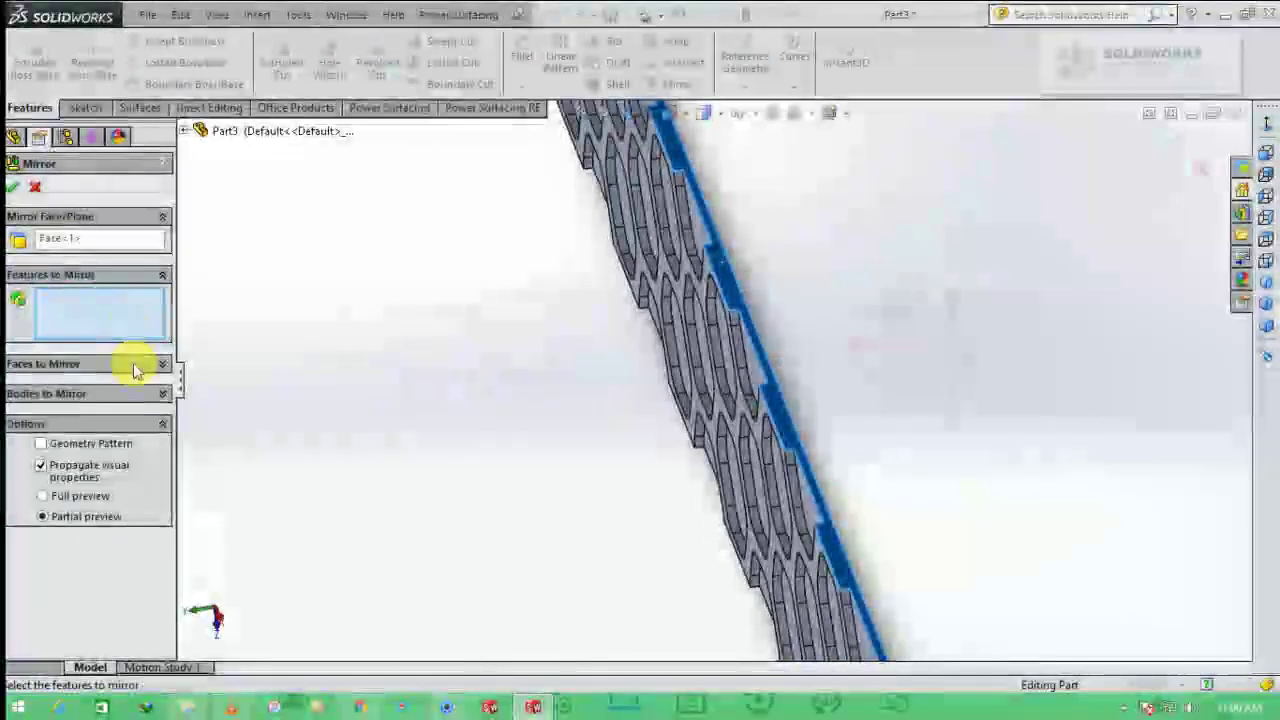
left_click(134, 391)
left_click(728, 380)
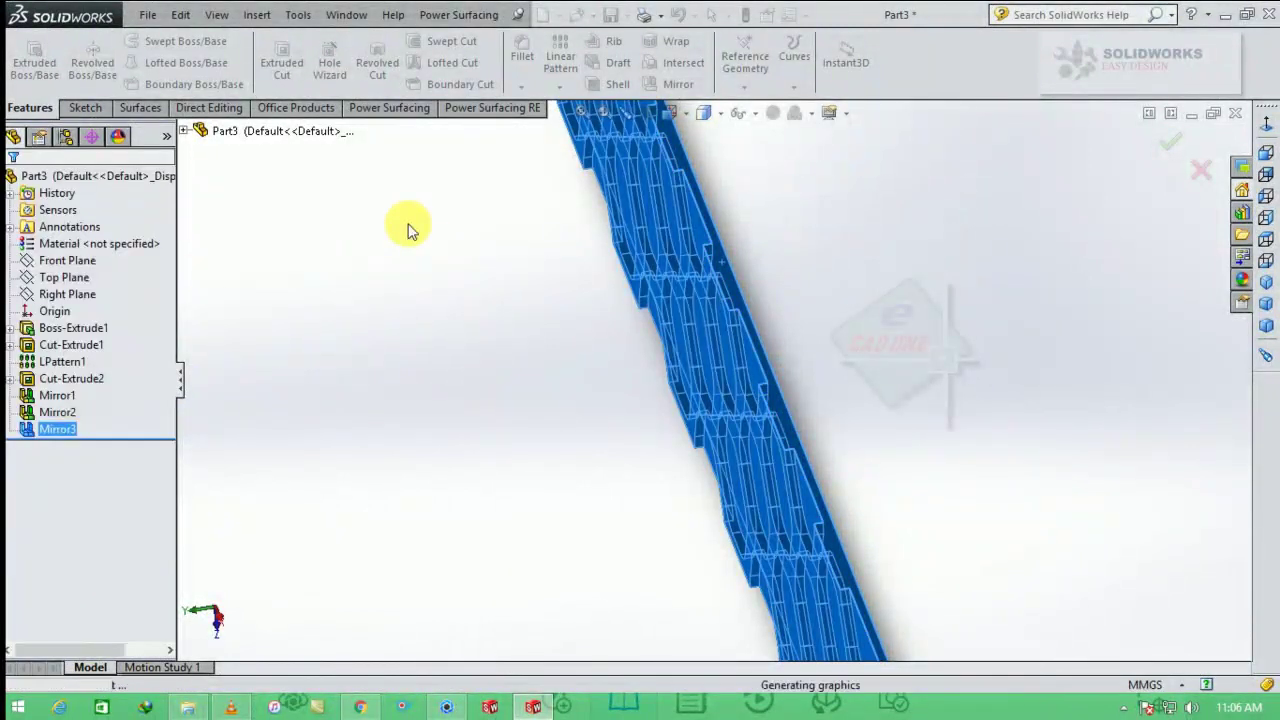
- Mirror the eight-strip-wide body about its outer long side face to double the sheet's width again
middle_click_drag(678, 306, 706, 240)
scroll(732, 286, "up", 4)
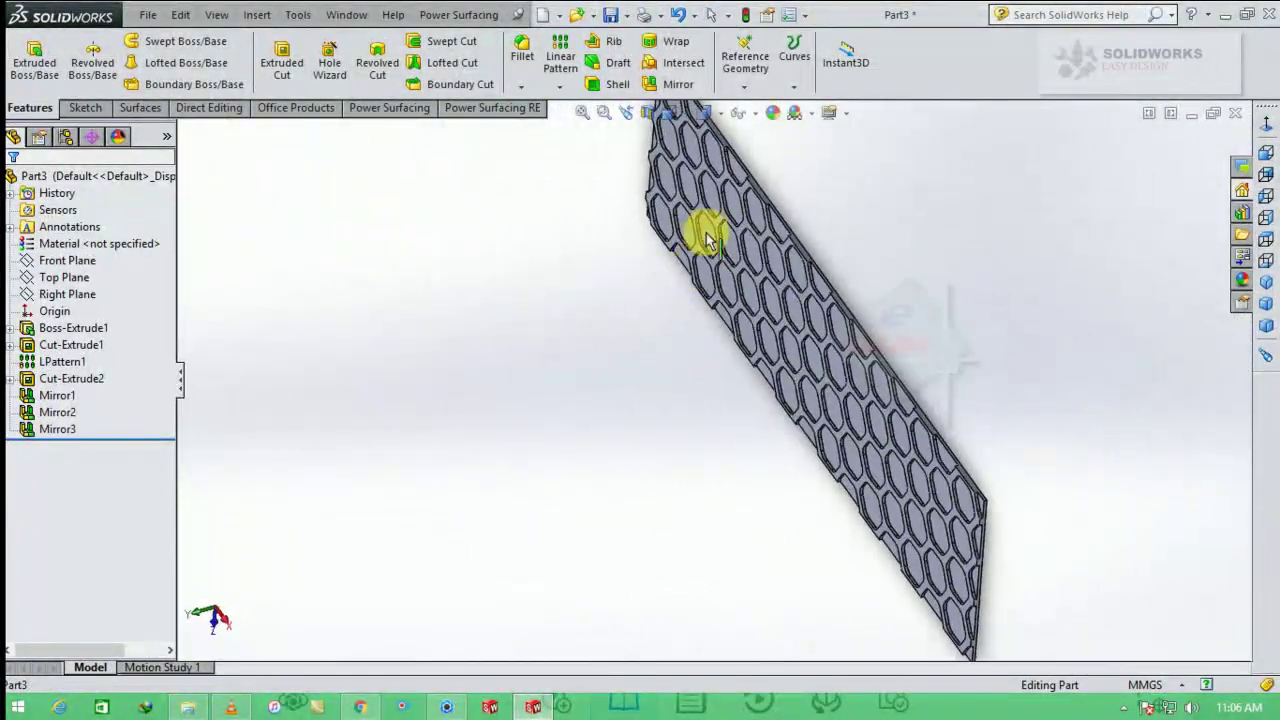
left_click(655, 85)
left_click(94, 371)
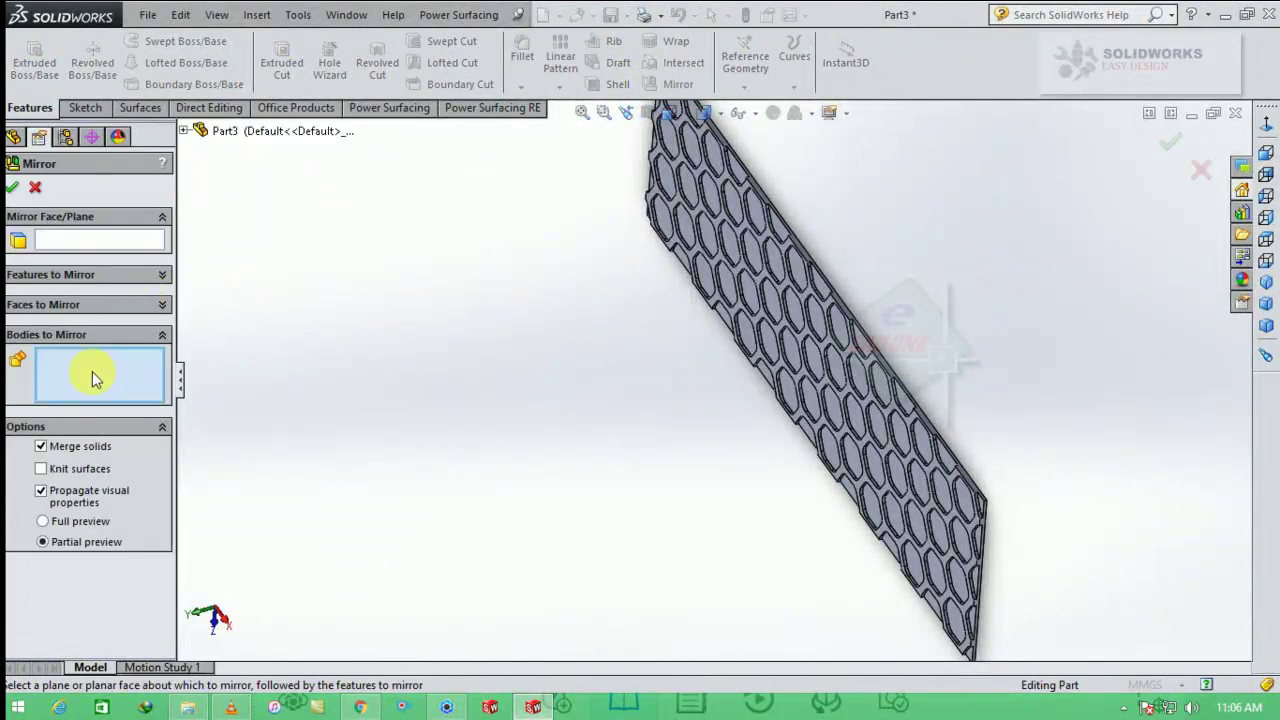
left_click(781, 323)
left_click(100, 240)
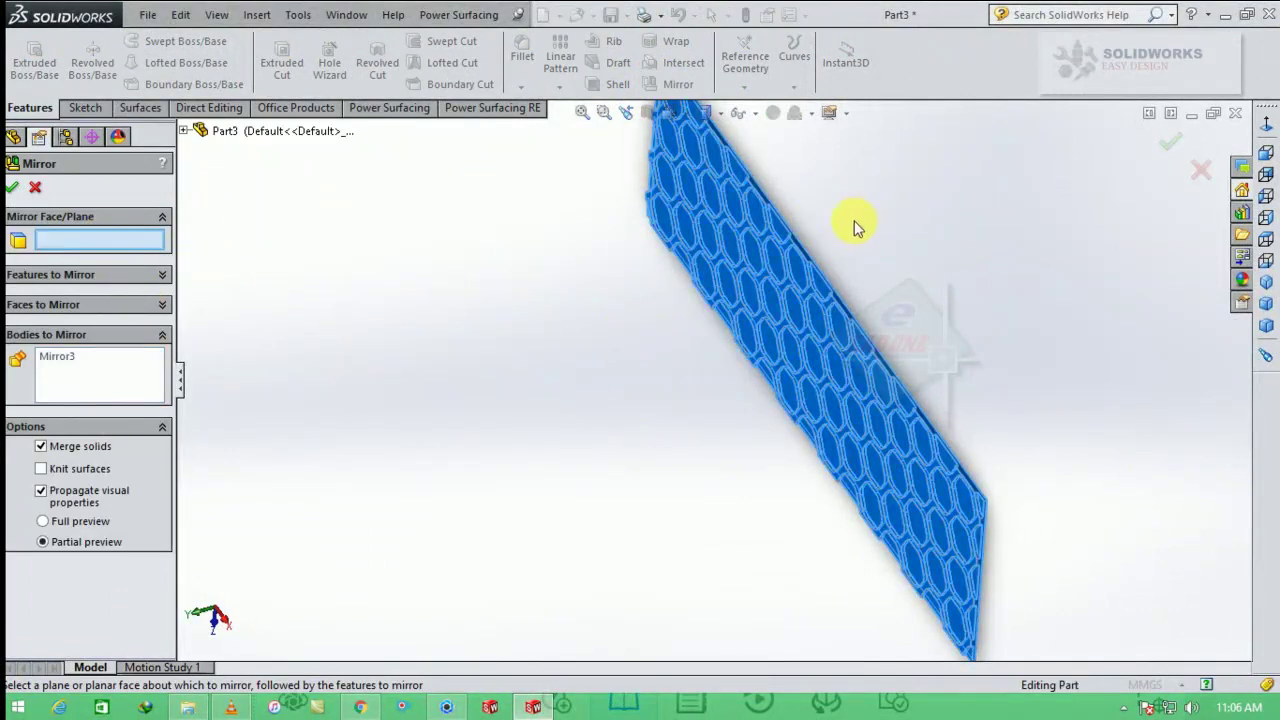
scroll(814, 286, "down", 6)
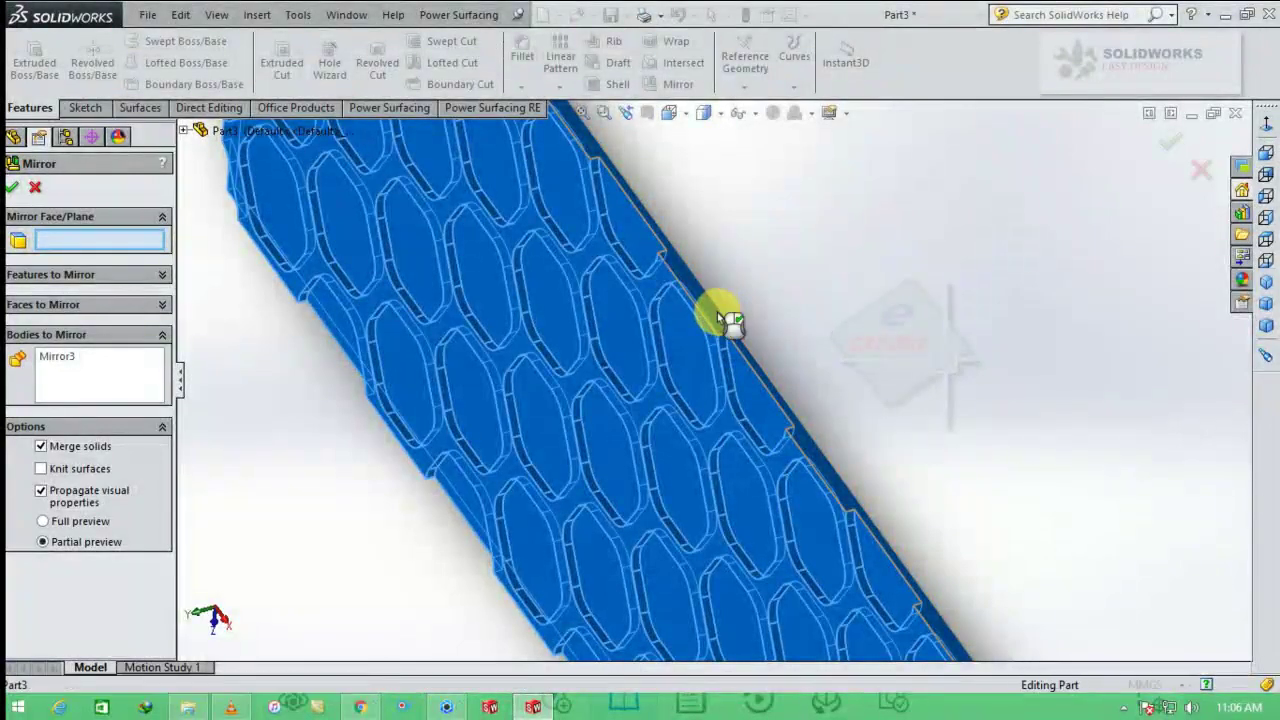
left_click(717, 313)
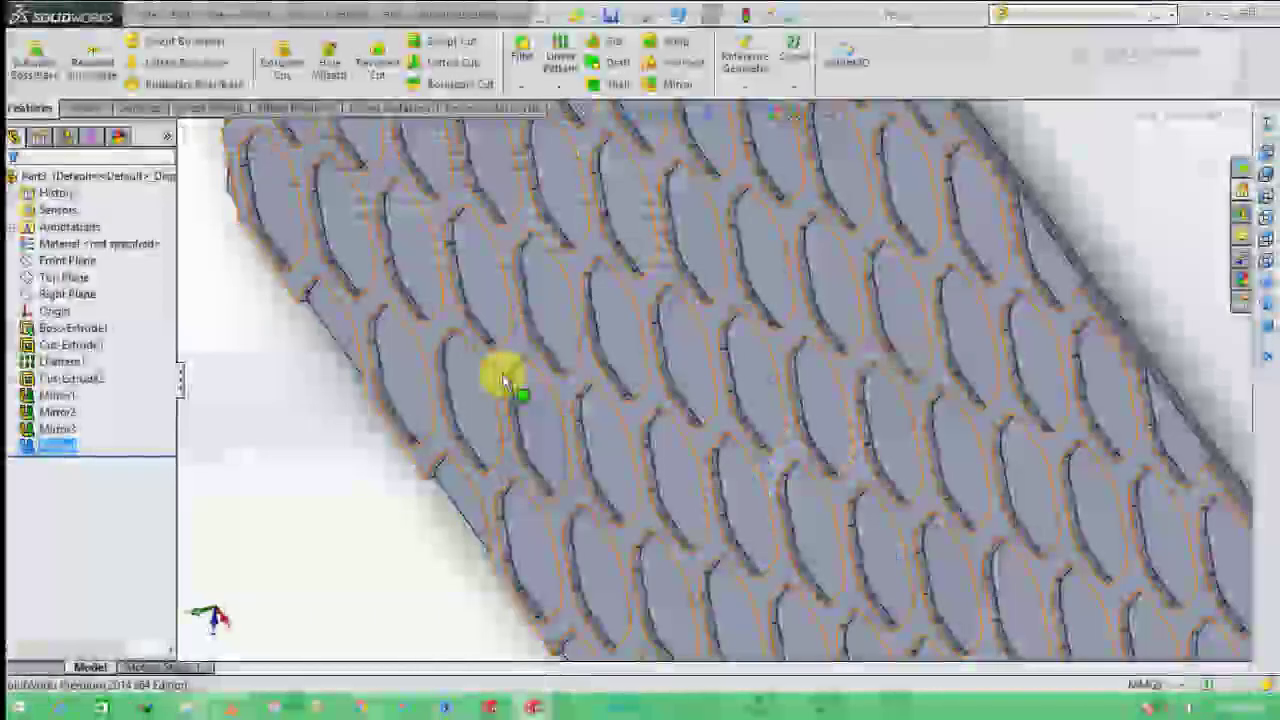
- Examine the mirrored hexagon sheet from several angles and in isometric view
scroll(503, 374, "up", 5)
middle_click_drag(685, 402, 745, 358)
scroll(740, 334, "up", 3)
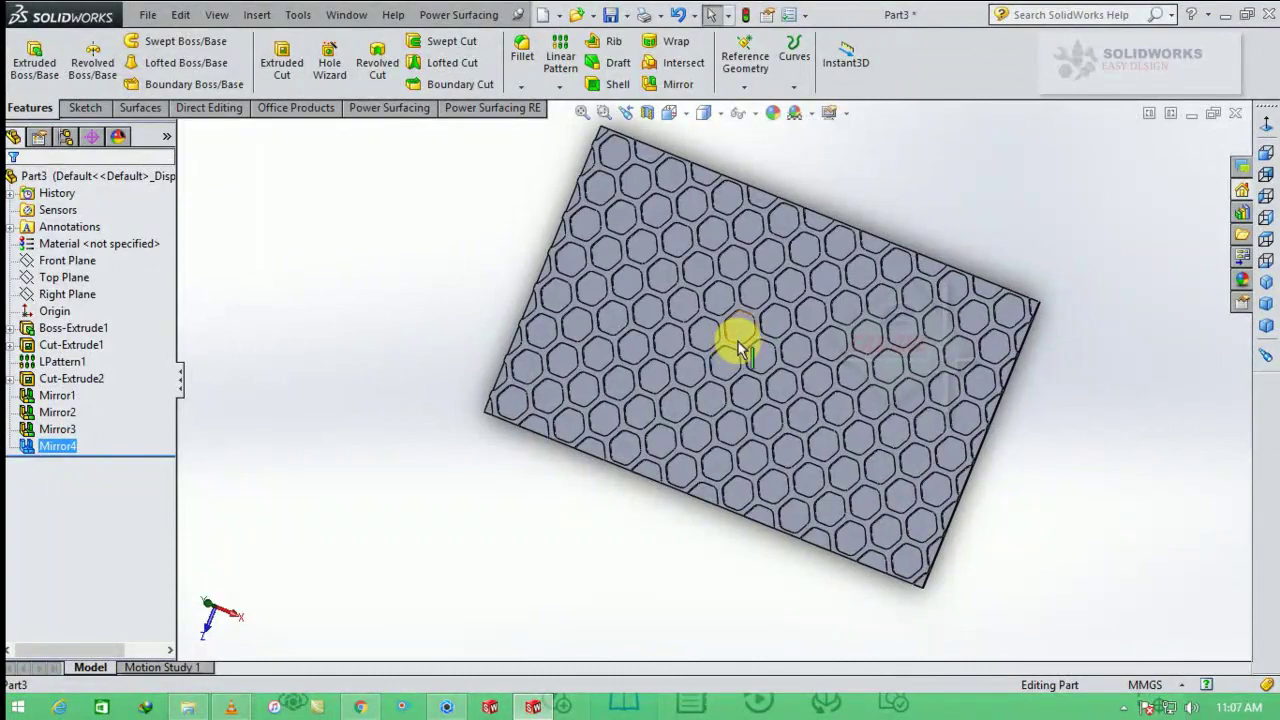
scroll(740, 348, "up", 3)
middle_click_drag(875, 365, 855, 322)
left_click(705, 159)
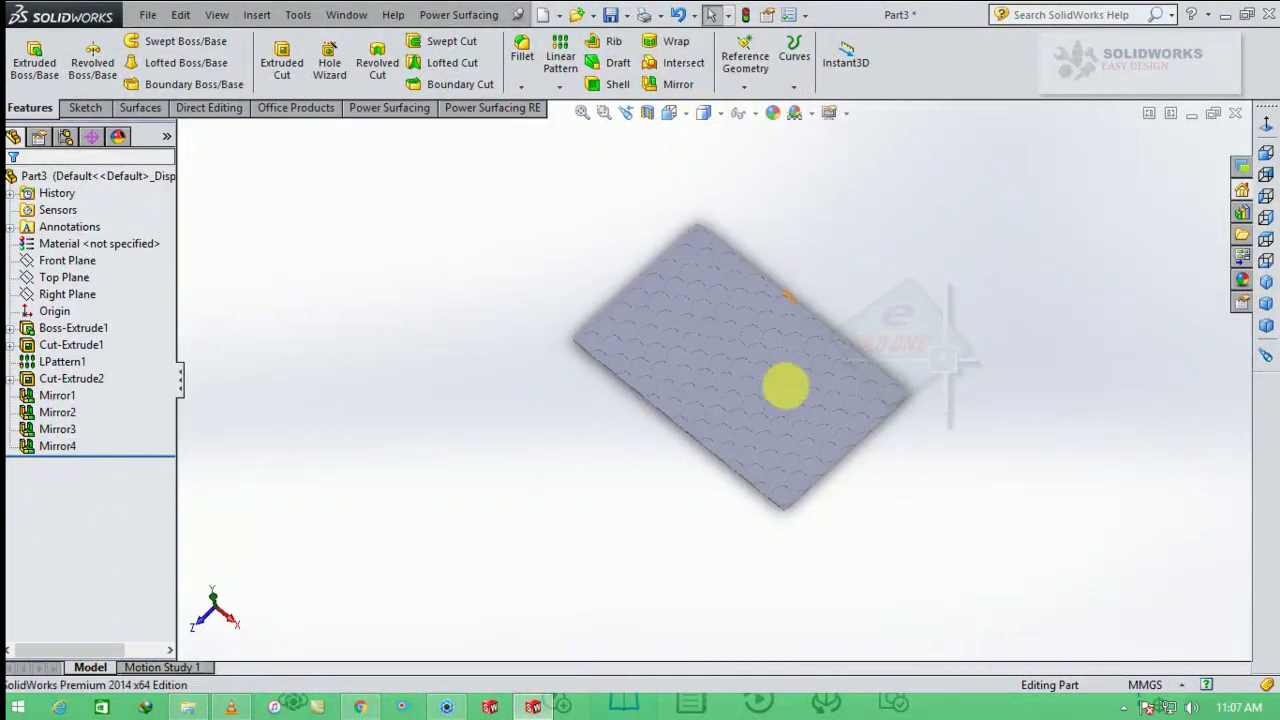
scroll(775, 400, "down", 5)
middle_click_drag(786, 393, 843, 386)
left_click(1265, 281)
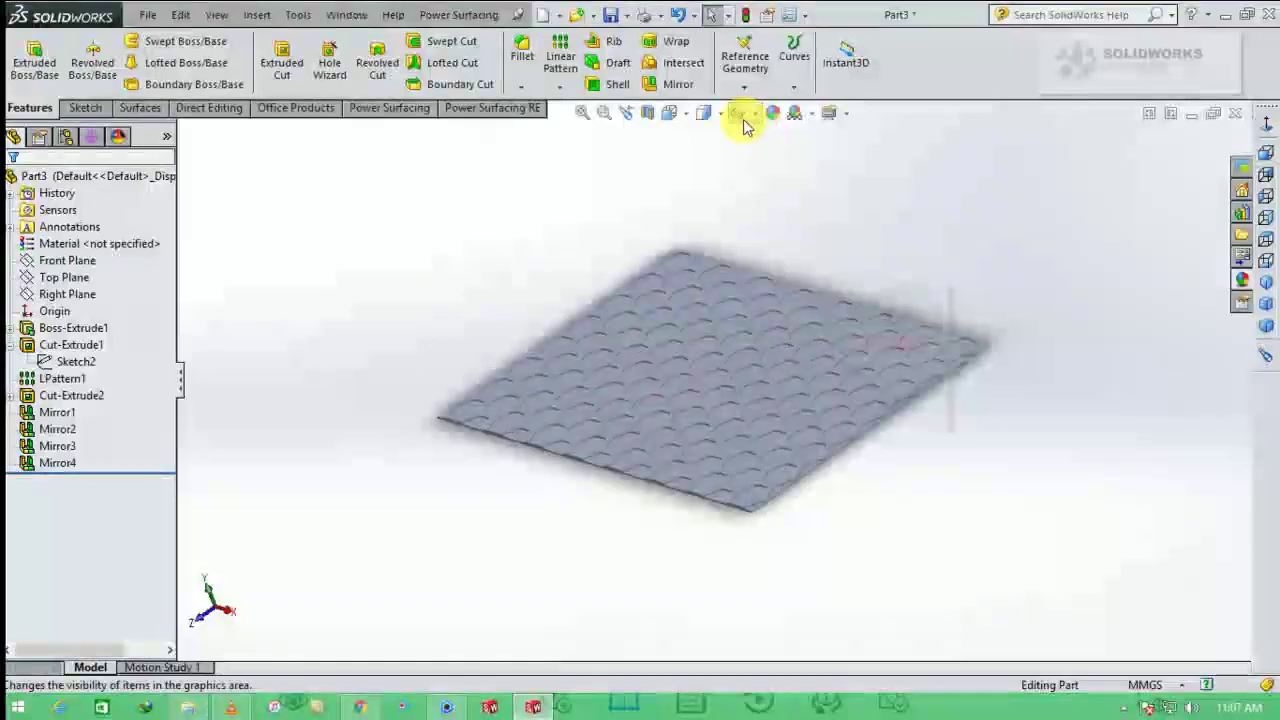
- Apply the Plain White scene to the model's background
left_click(811, 112)
left_click(846, 47)
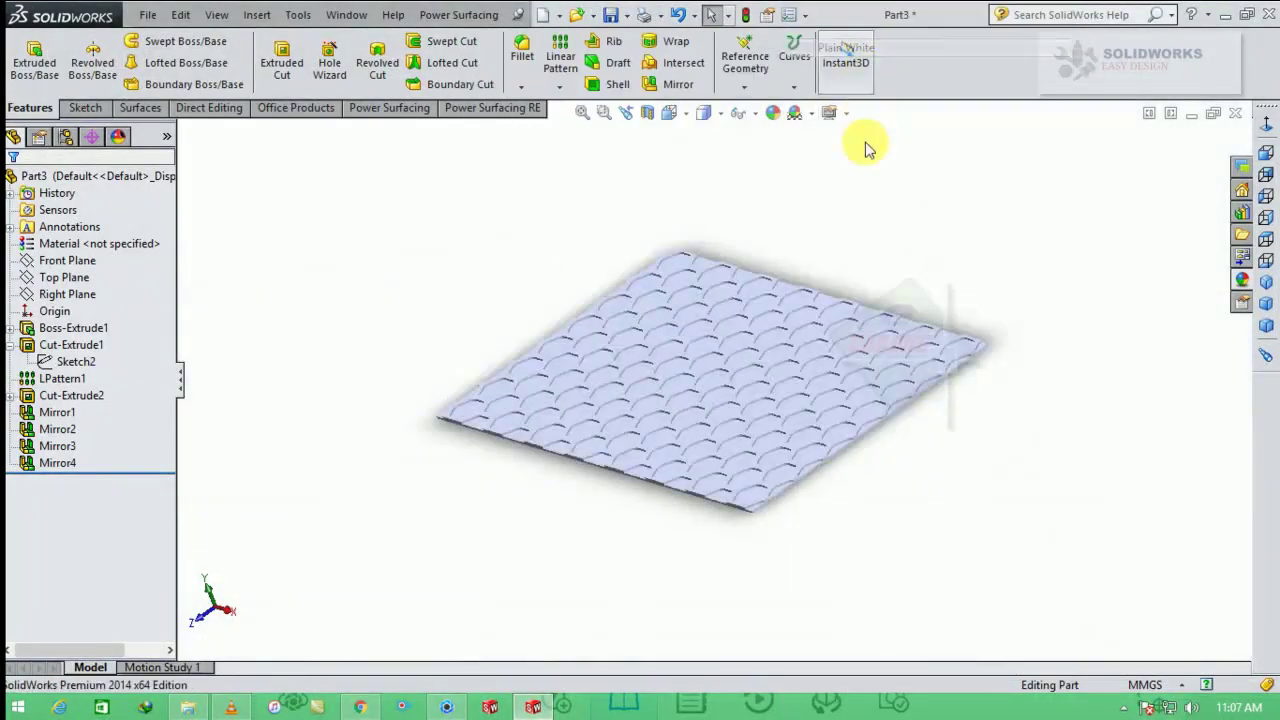
mouse_move(840, 330)
middle_mouse_down()
mouse_move(820, 357)
mouse_move(836, 380)
mouse_move(849, 309)
mouse_move(846, 334)
mouse_move(826, 334)
middle_mouse_up()
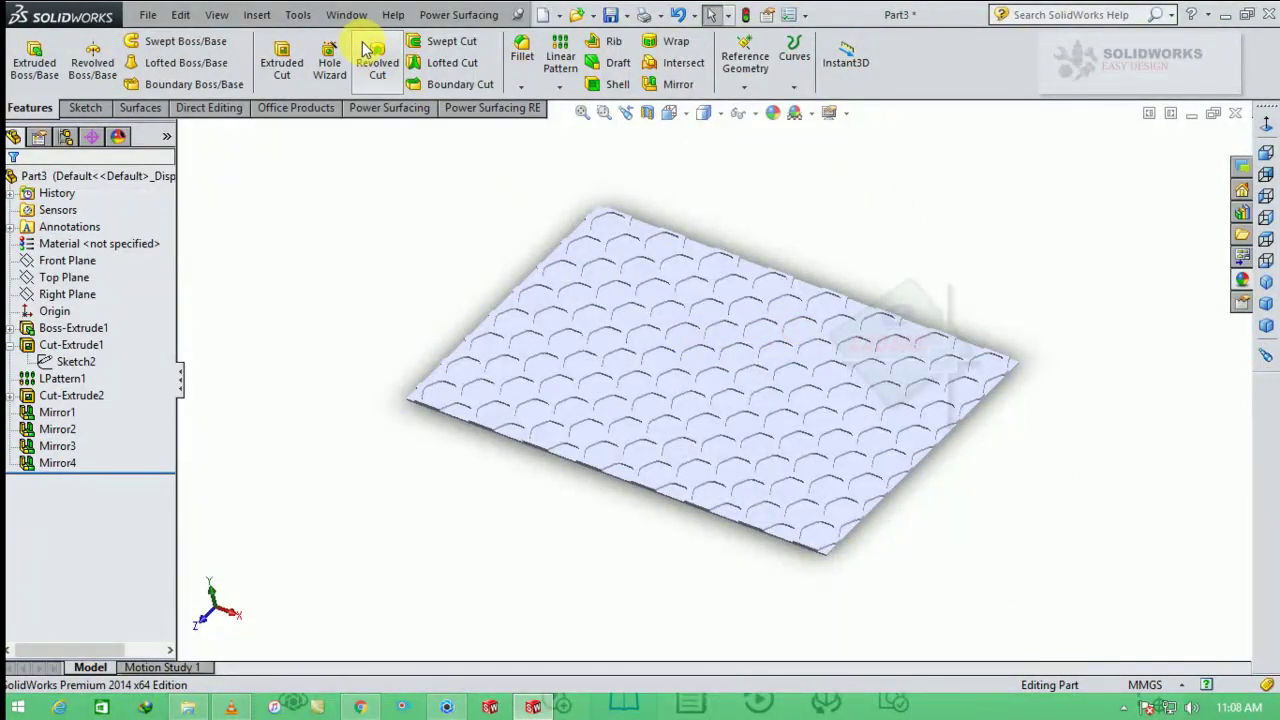
- Start a Flex feature on the mirrored hexagon sheet body, using Twisting with an angle of 180 degrees
left_click(256, 14)
mouse_move(300, 77)
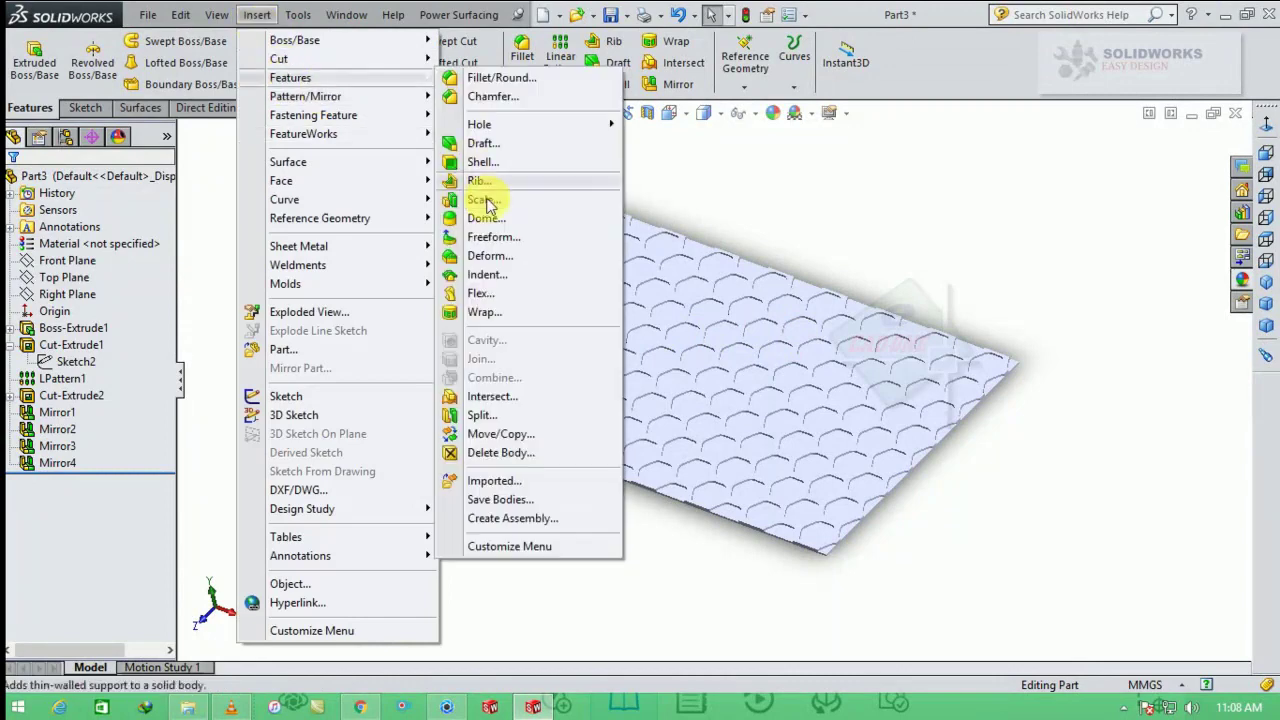
left_click(500, 290)
left_click(665, 370)
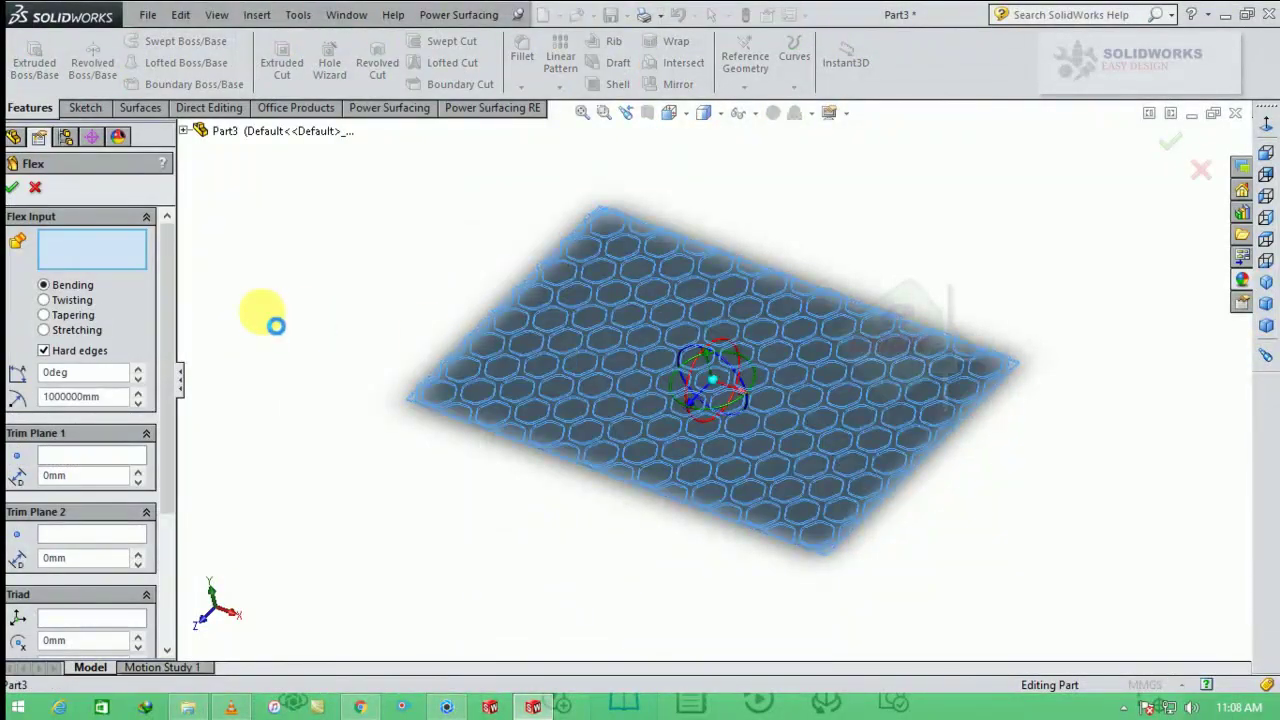
left_click(44, 301)
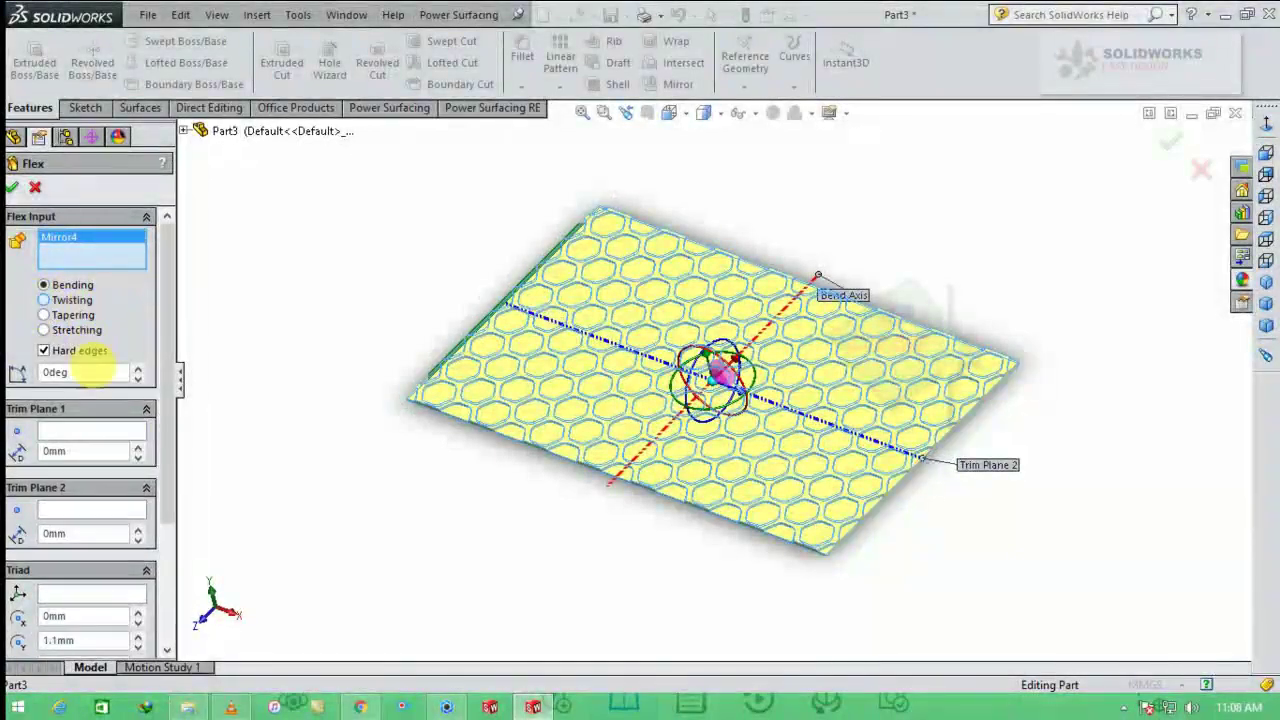
left_click(91, 375)
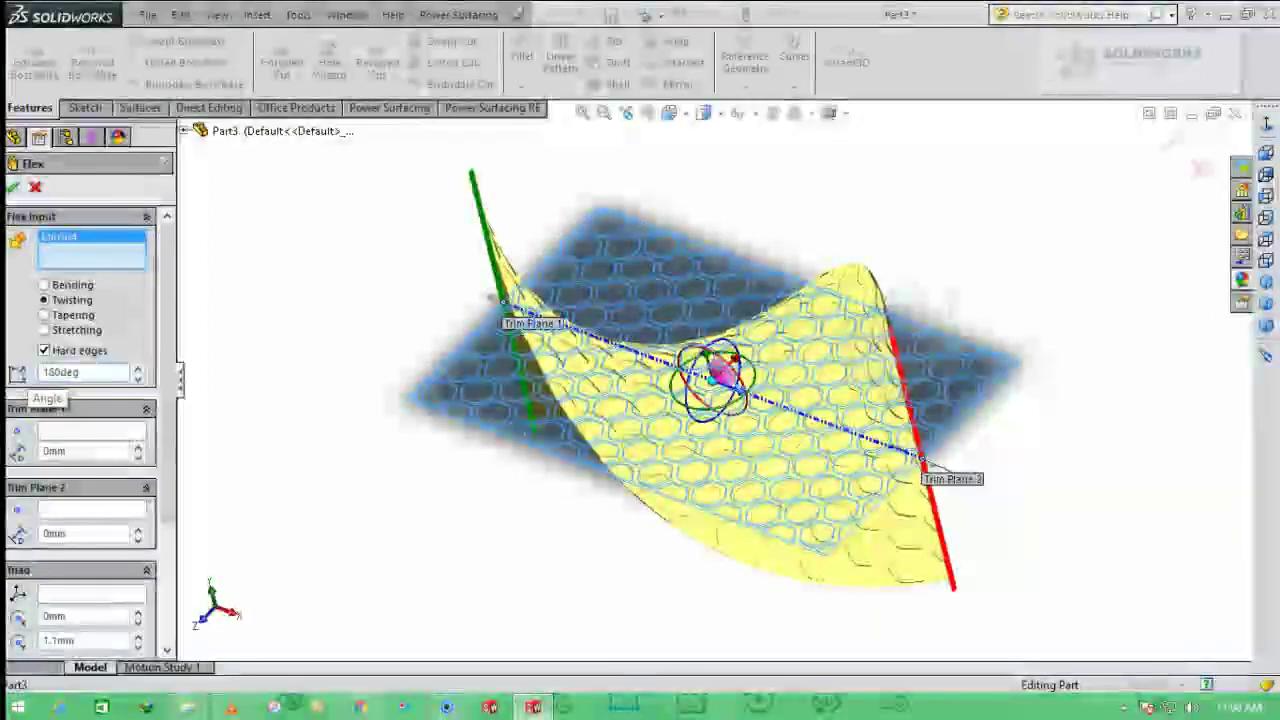
middle_click_drag(618, 489, 686, 432)
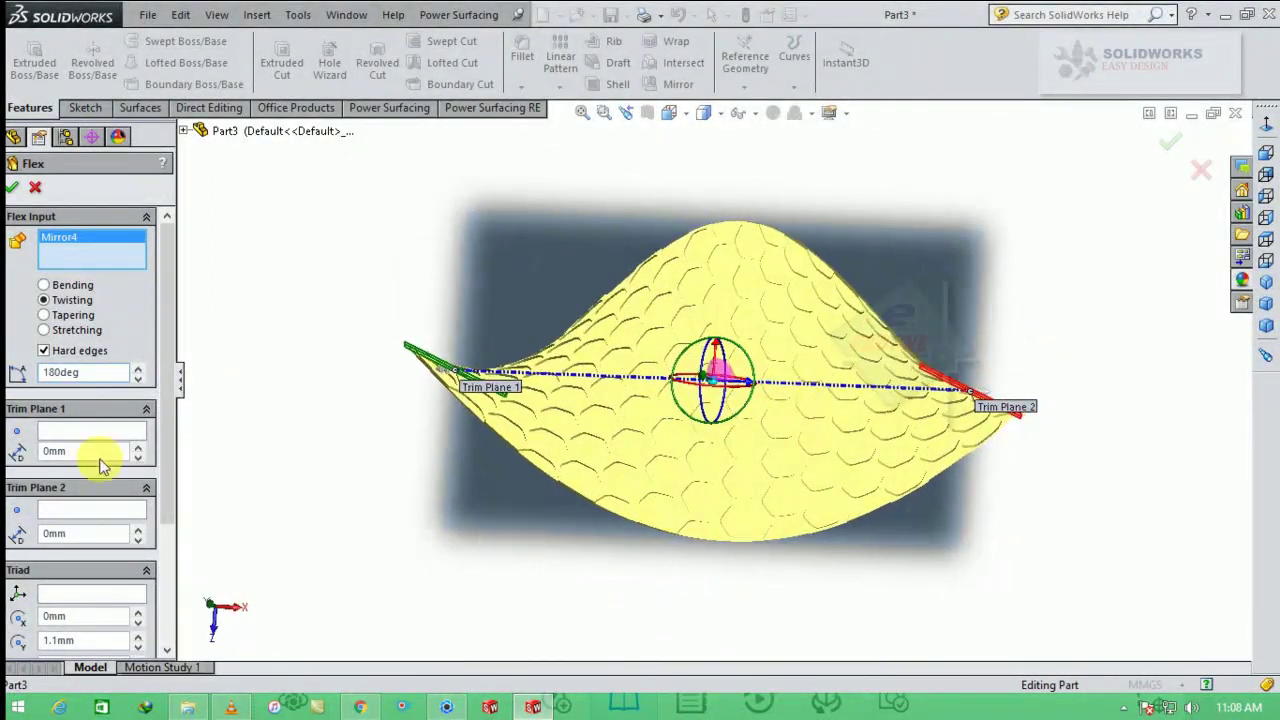
- Set the Flex twist angle to 90 degrees and complete the feature on the hexagon sheet
double_click(106, 371)
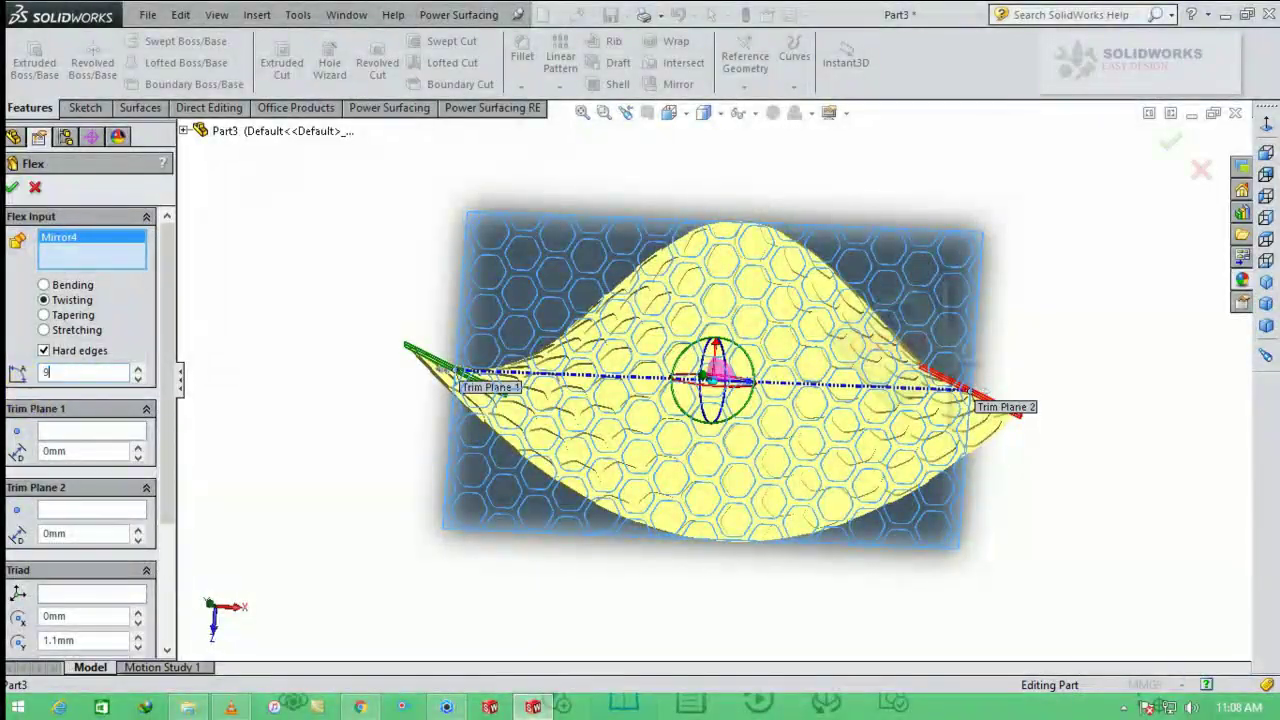
type("90")
key("Return")
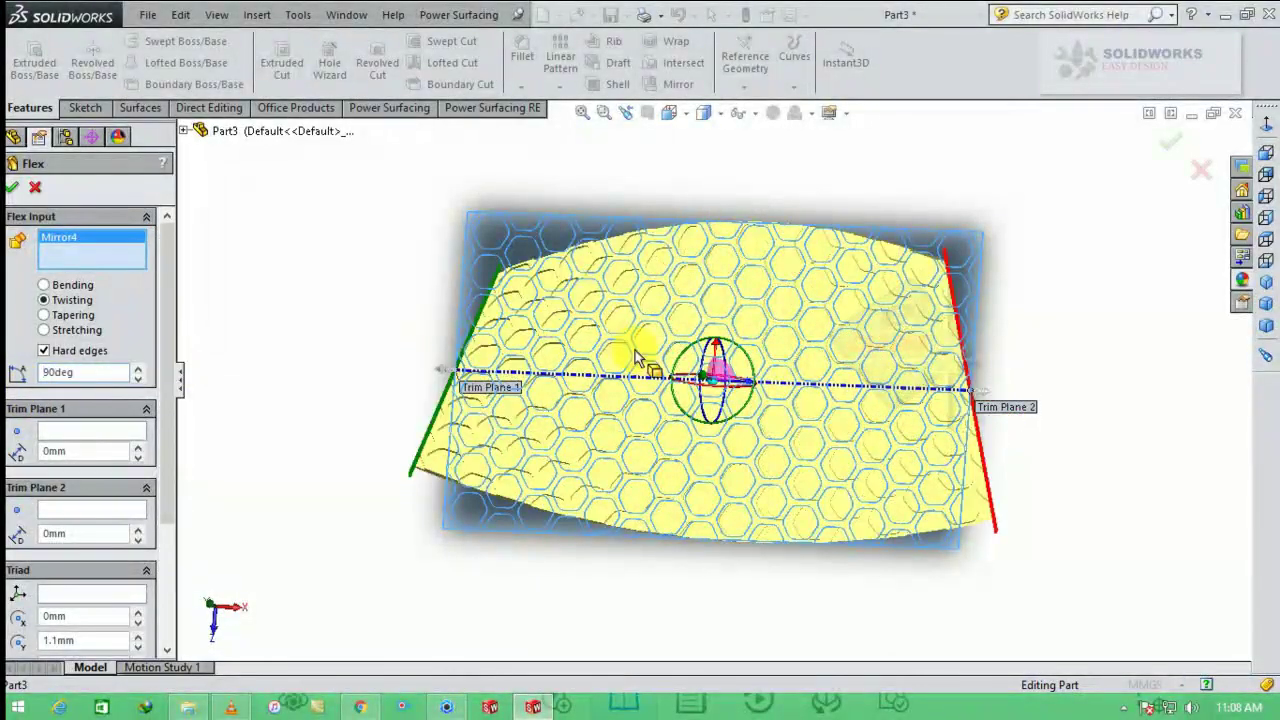
middle_click_drag(637, 357, 600, 383)
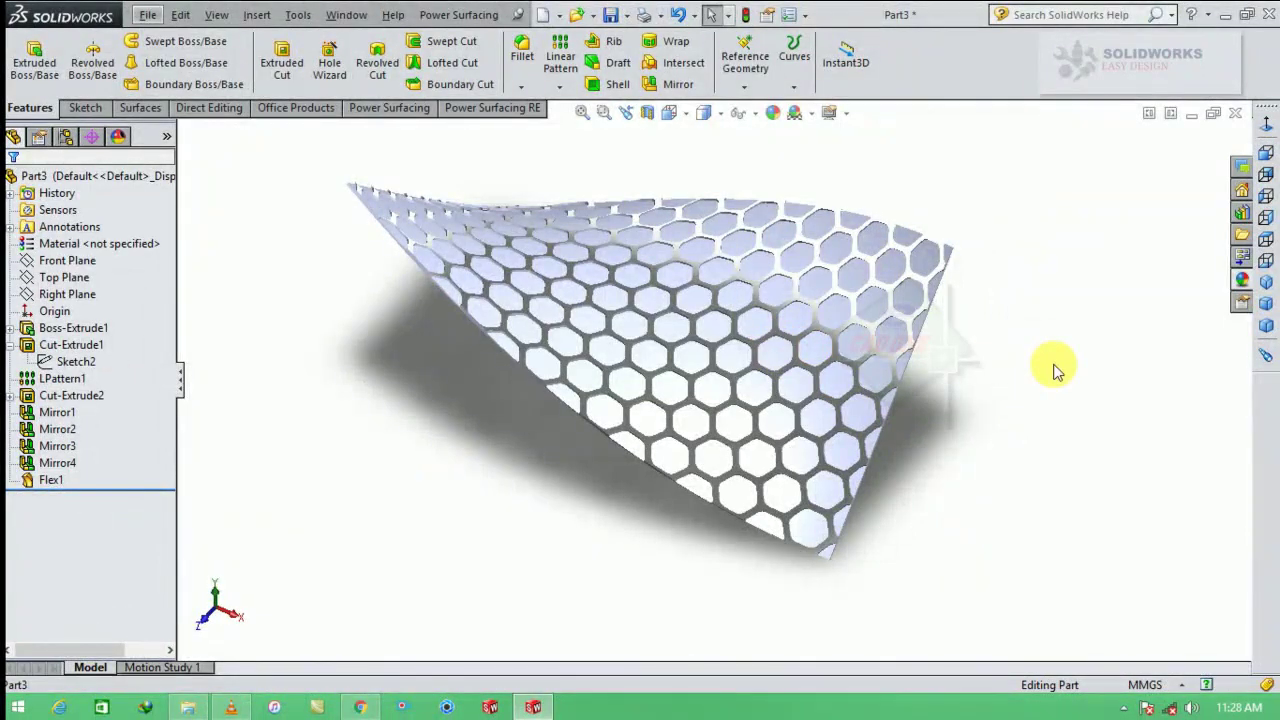
scroll(690, 278, "down", 2)
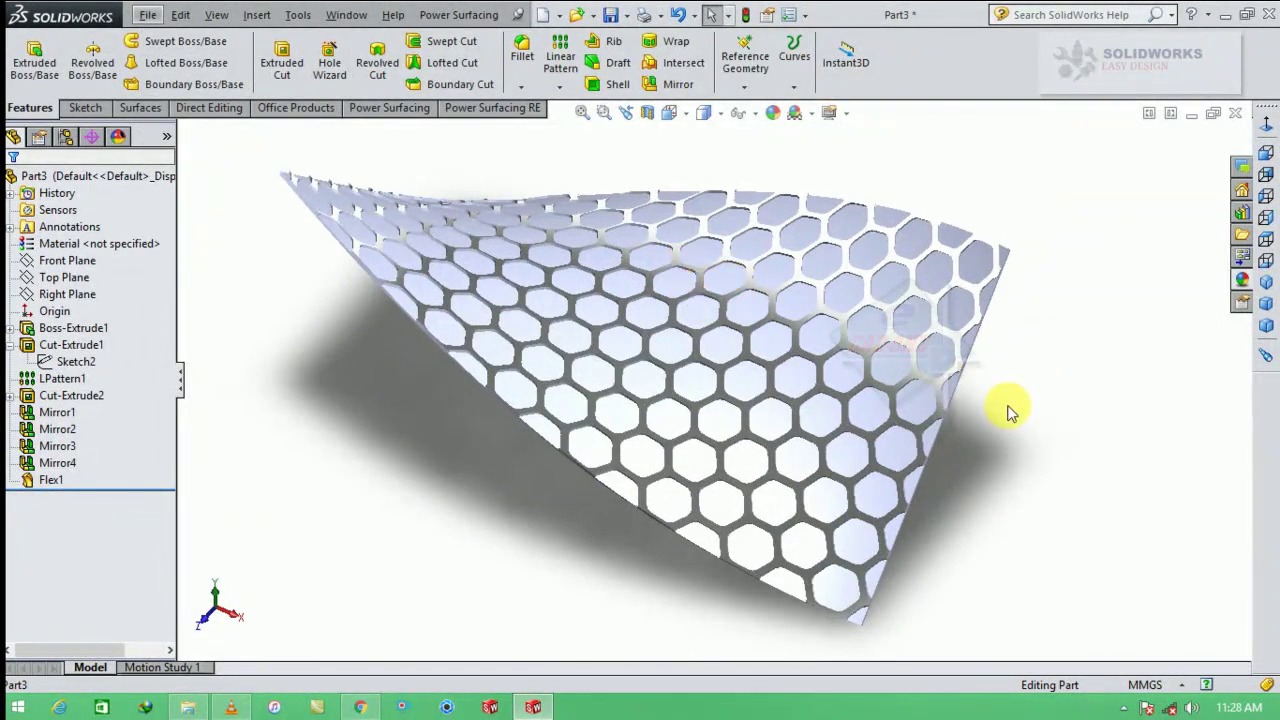